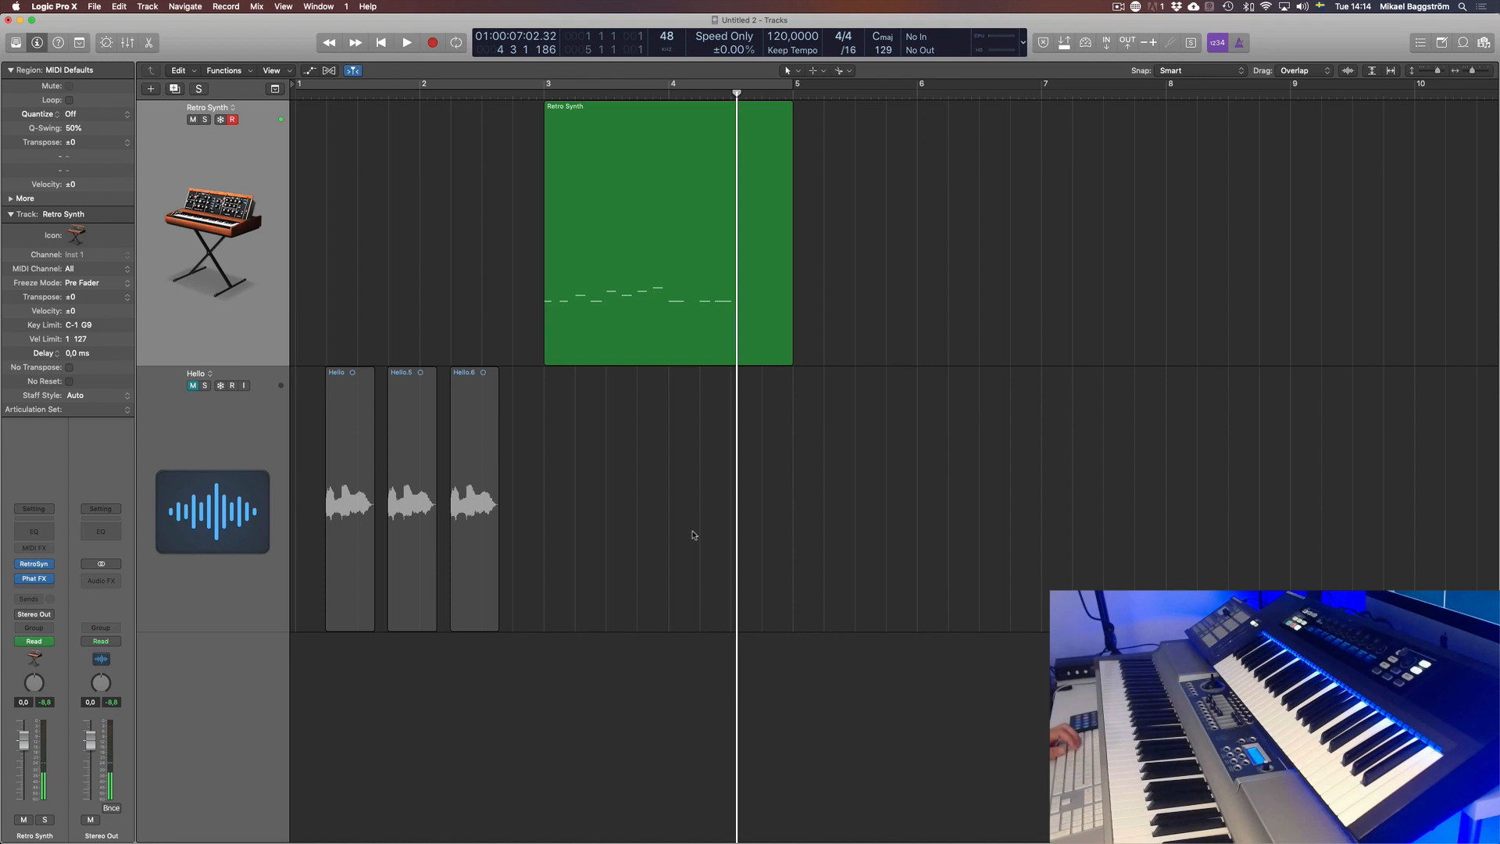
Step: Display automation for the Retro Synth track and choose the Retro Synth filter's Cutoff as its parameter
{"action": "left_click", "coordinate": [270, 268]}
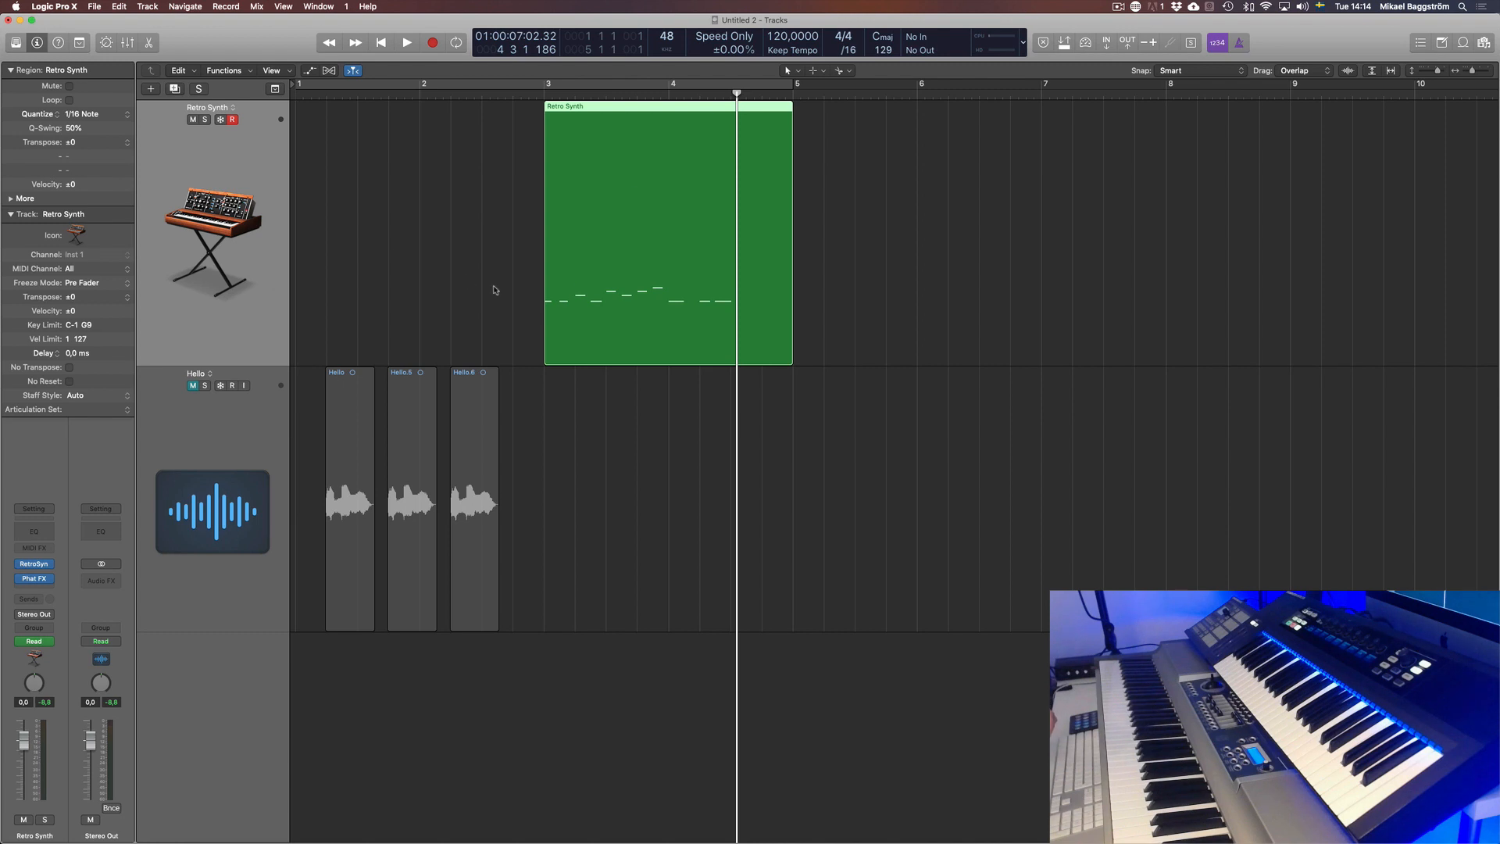
{"action": "key", "text": "a"}
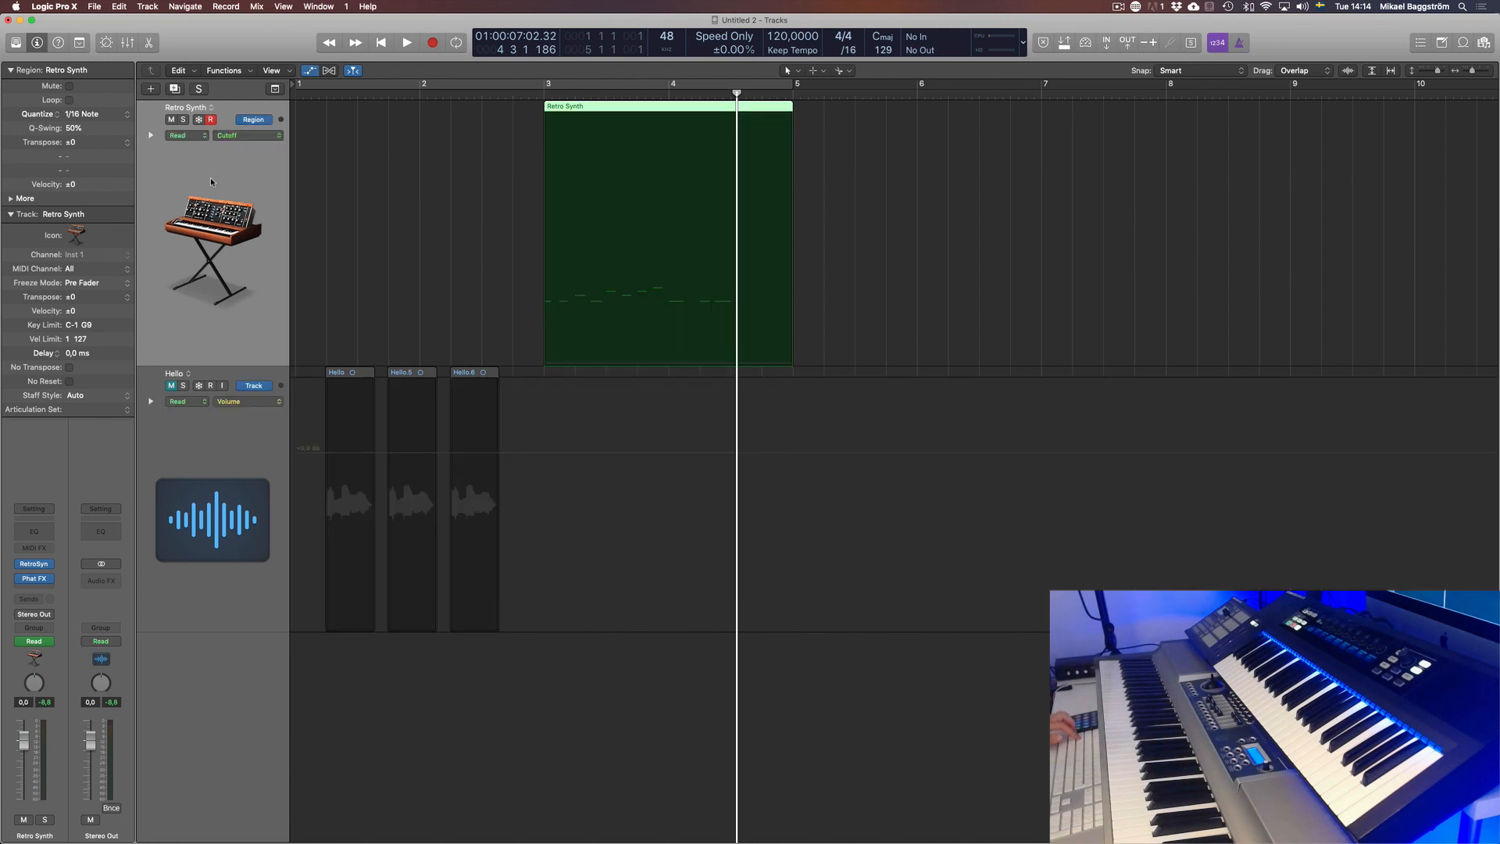
{"action": "left_click", "coordinate": [277, 136]}
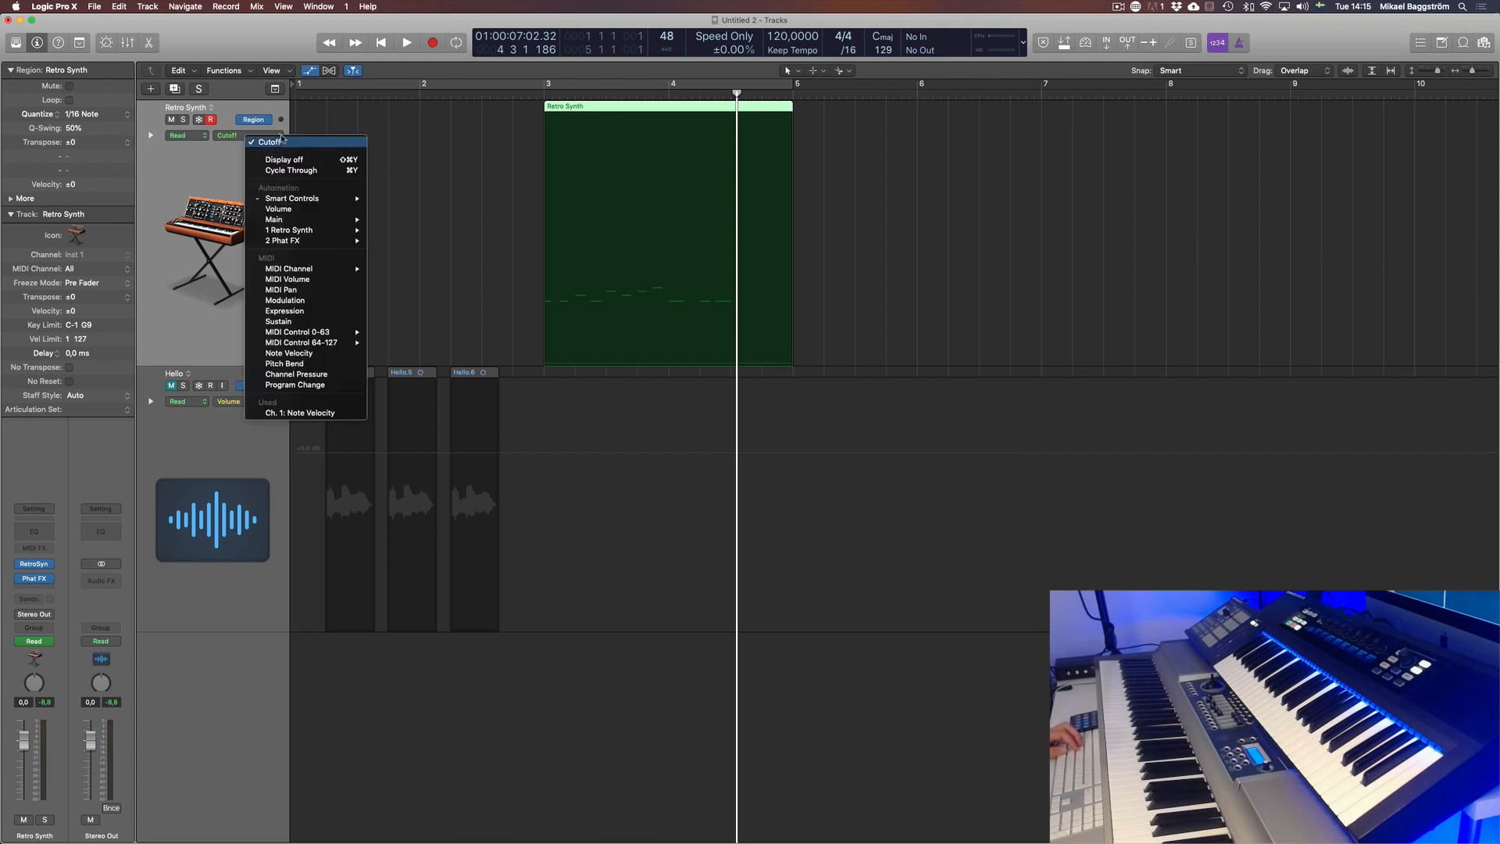
{"action": "mouse_move", "coordinate": [284, 233]}
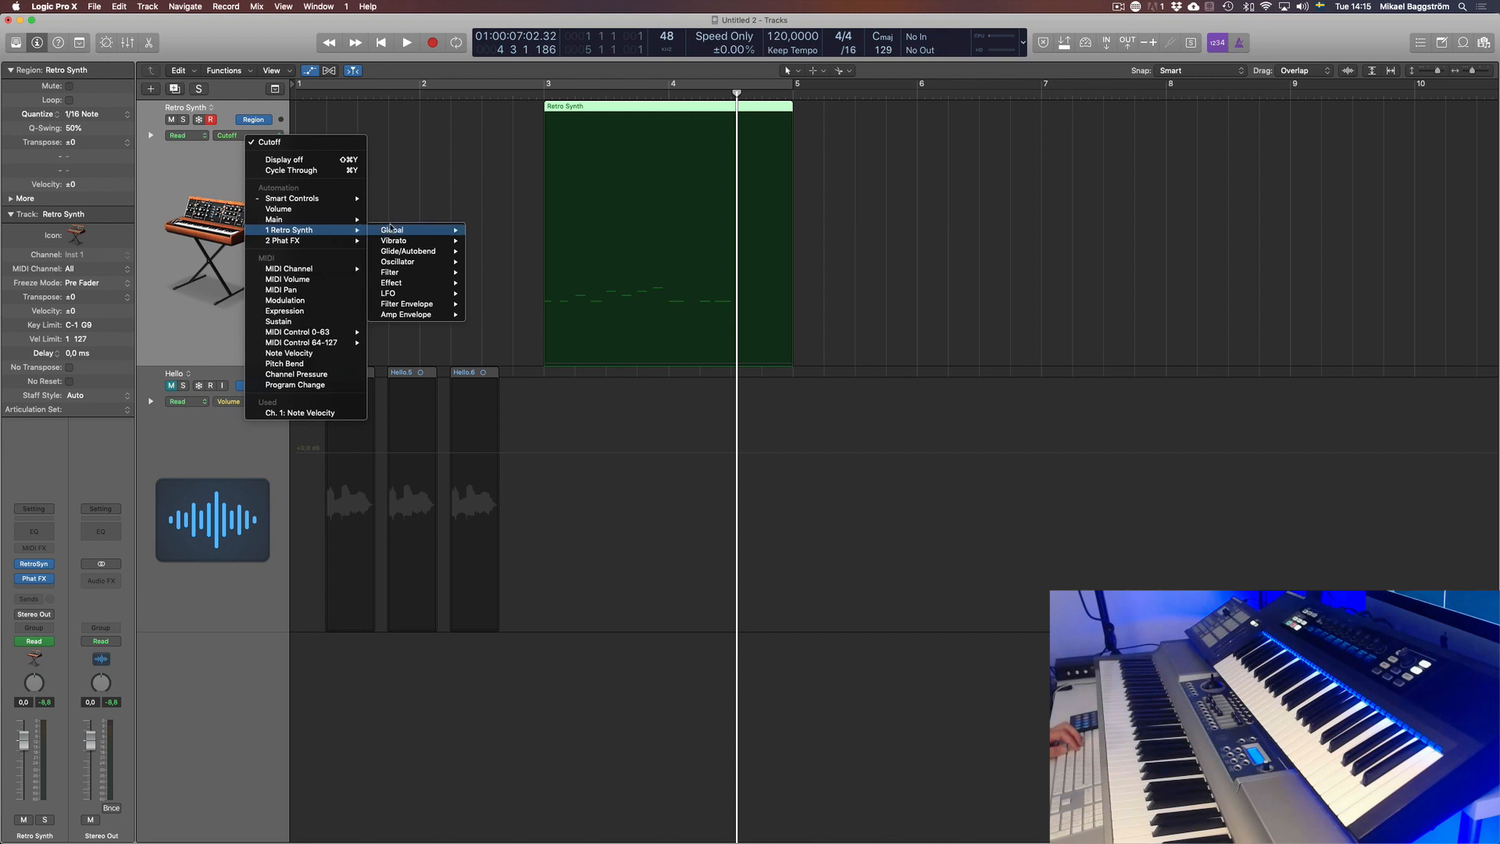
{"action": "mouse_move", "coordinate": [422, 272]}
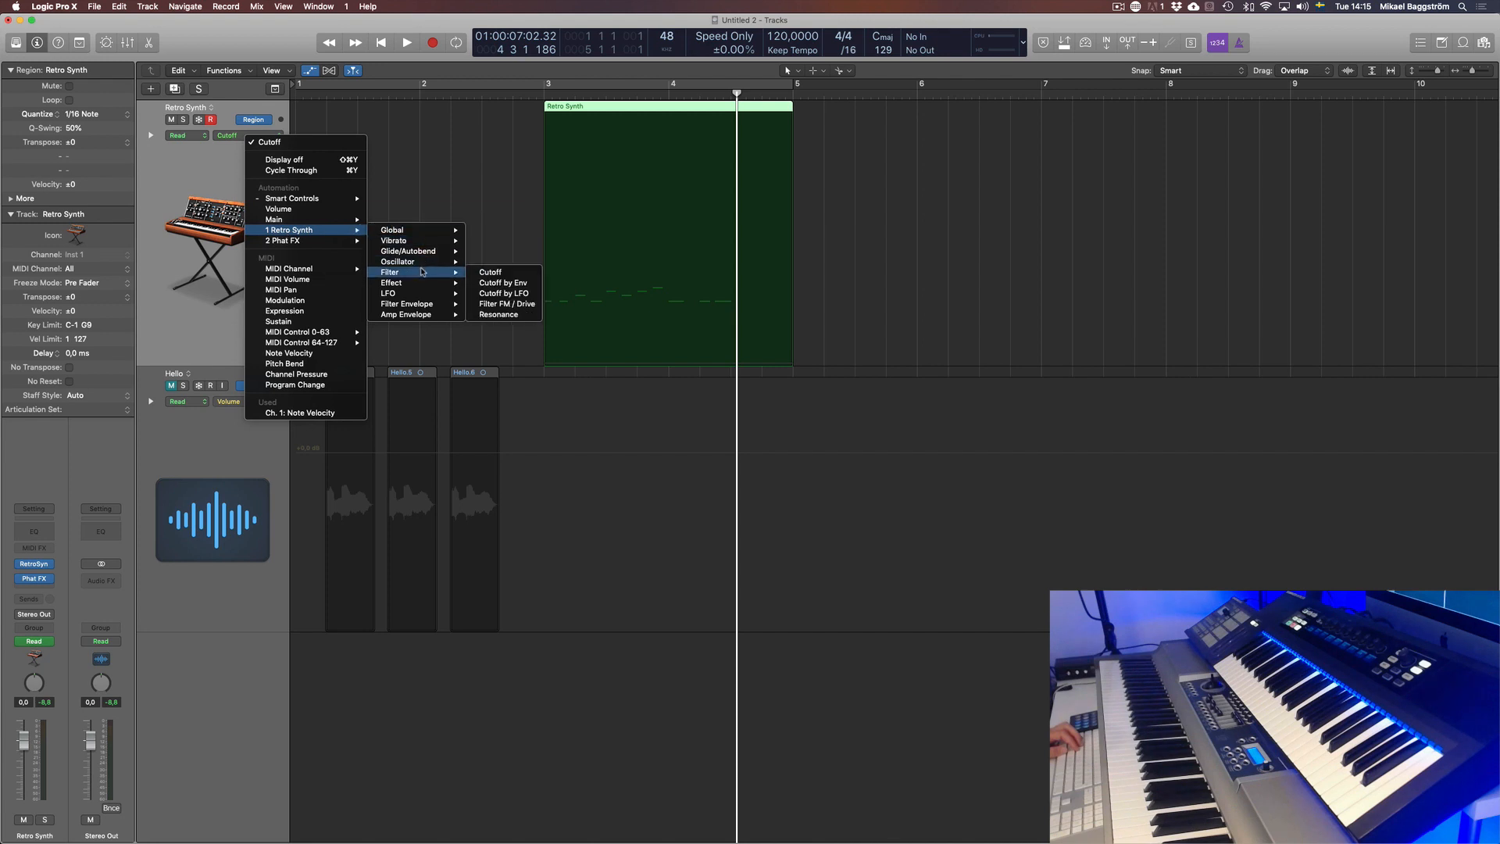
{"action": "left_click", "coordinate": [487, 273]}
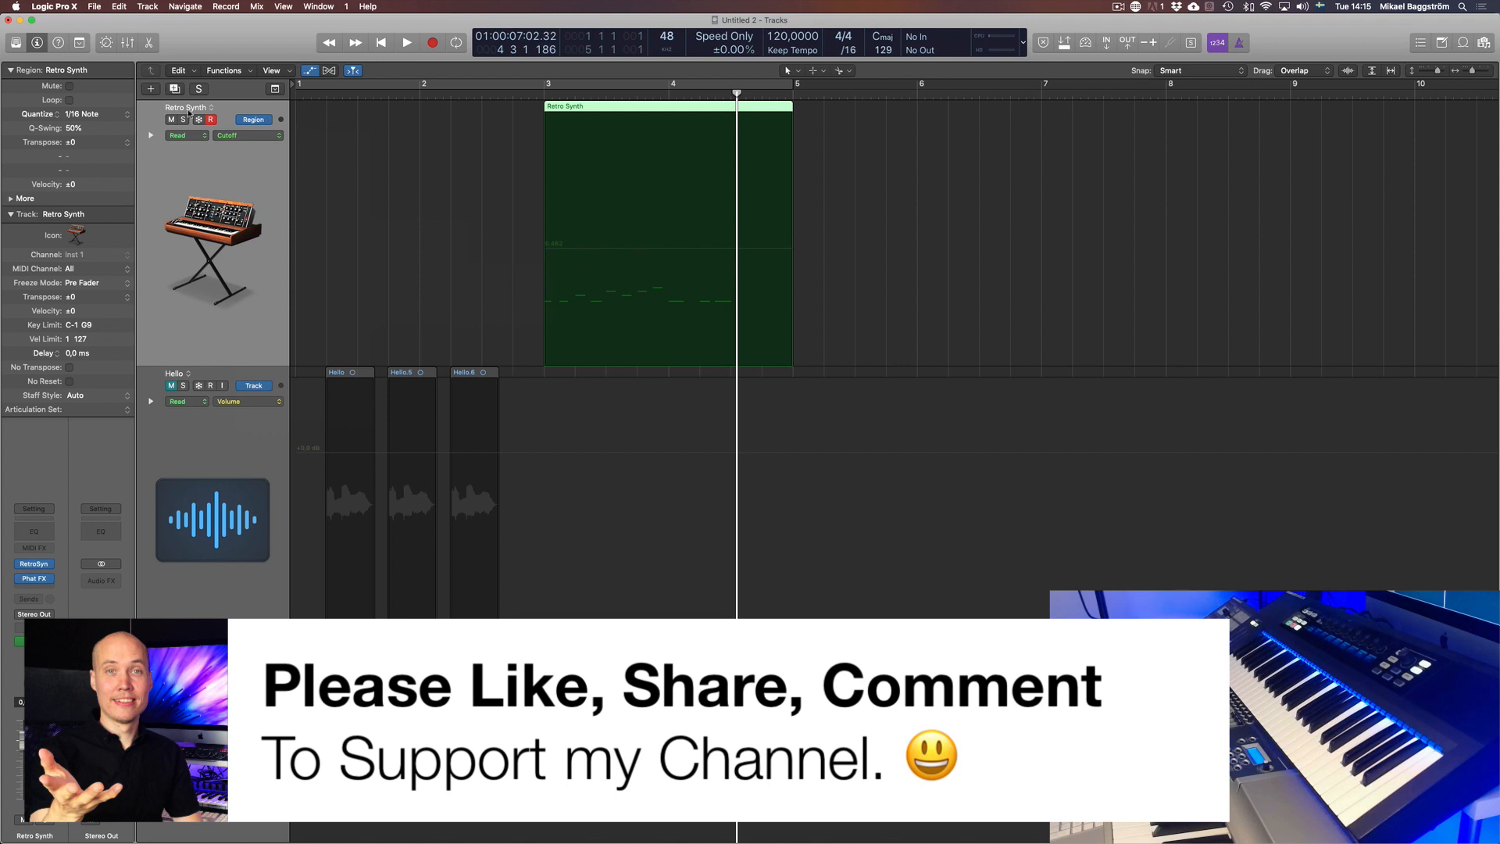
Step: In region automation mode, draw a Cutoff curve on the Retro Synth region with points at about 0.462, 0.654, 0.112 and 0.570
{"action": "left_click", "coordinate": [268, 123]}
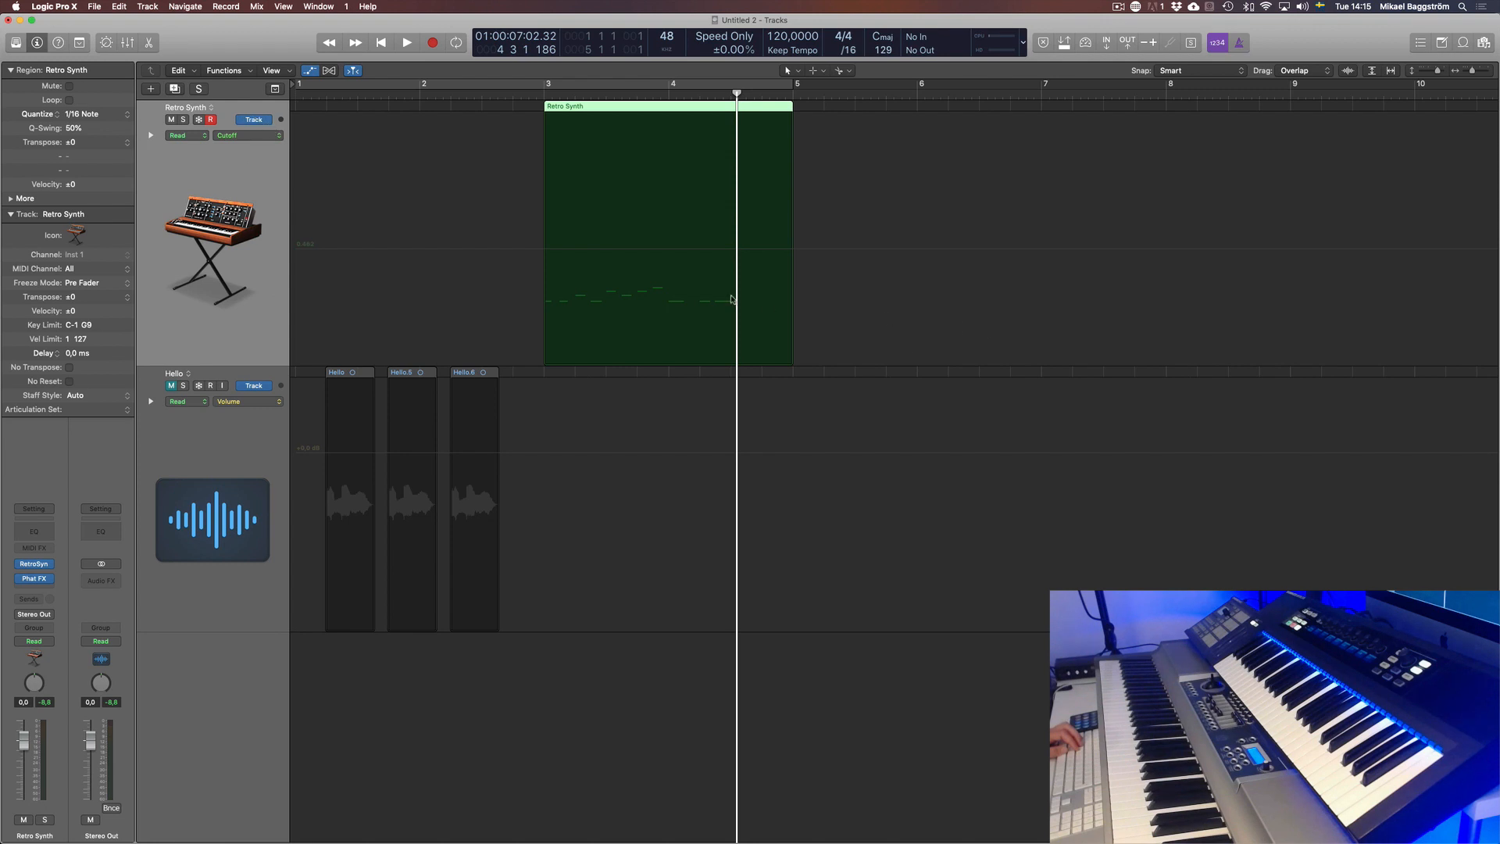
{"action": "left_click", "coordinate": [261, 121]}
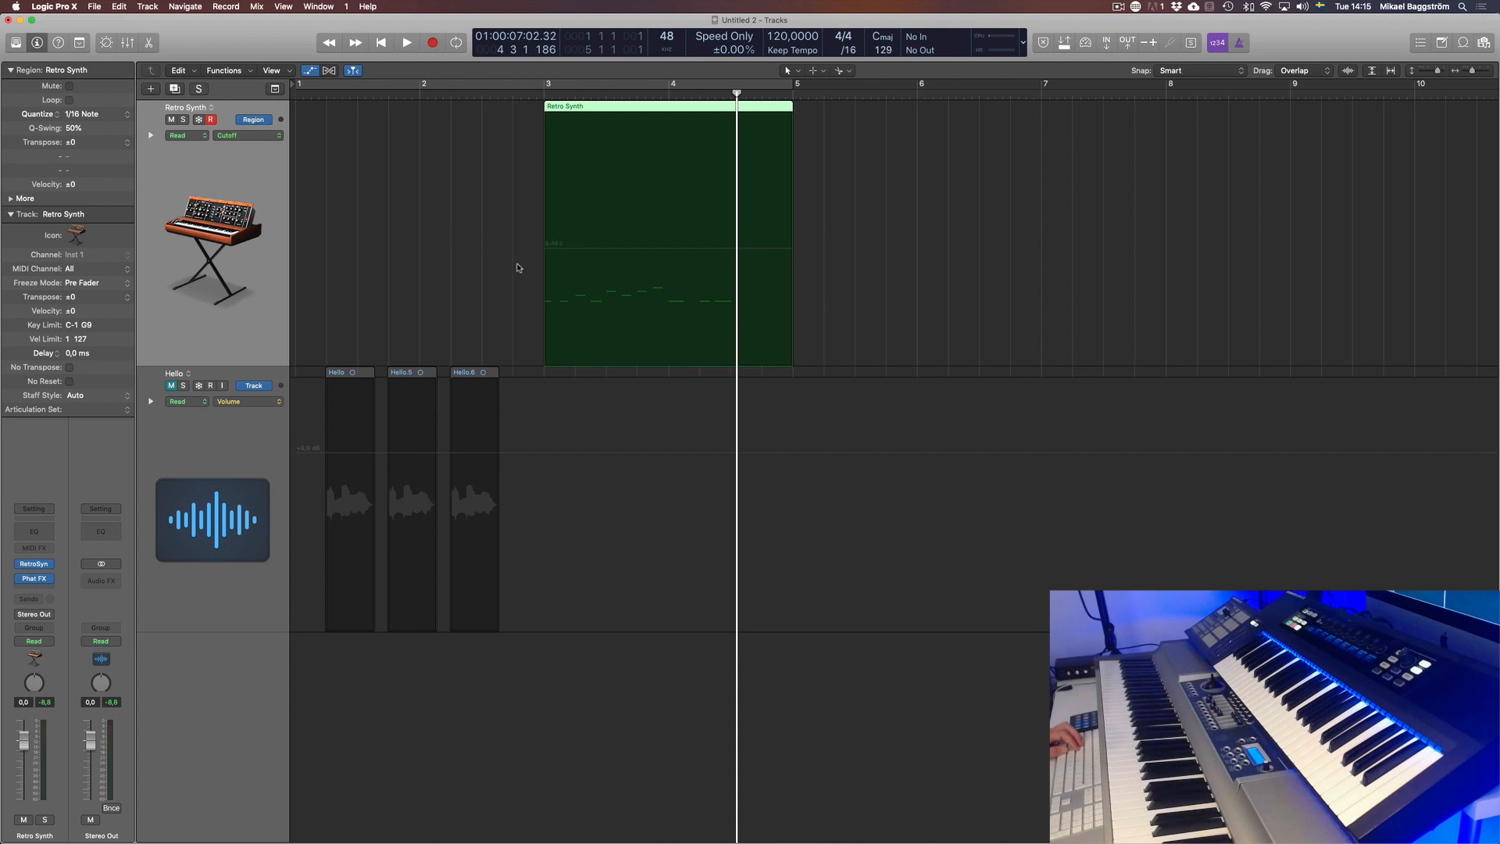
{"action": "left_click", "coordinate": [547, 240]}
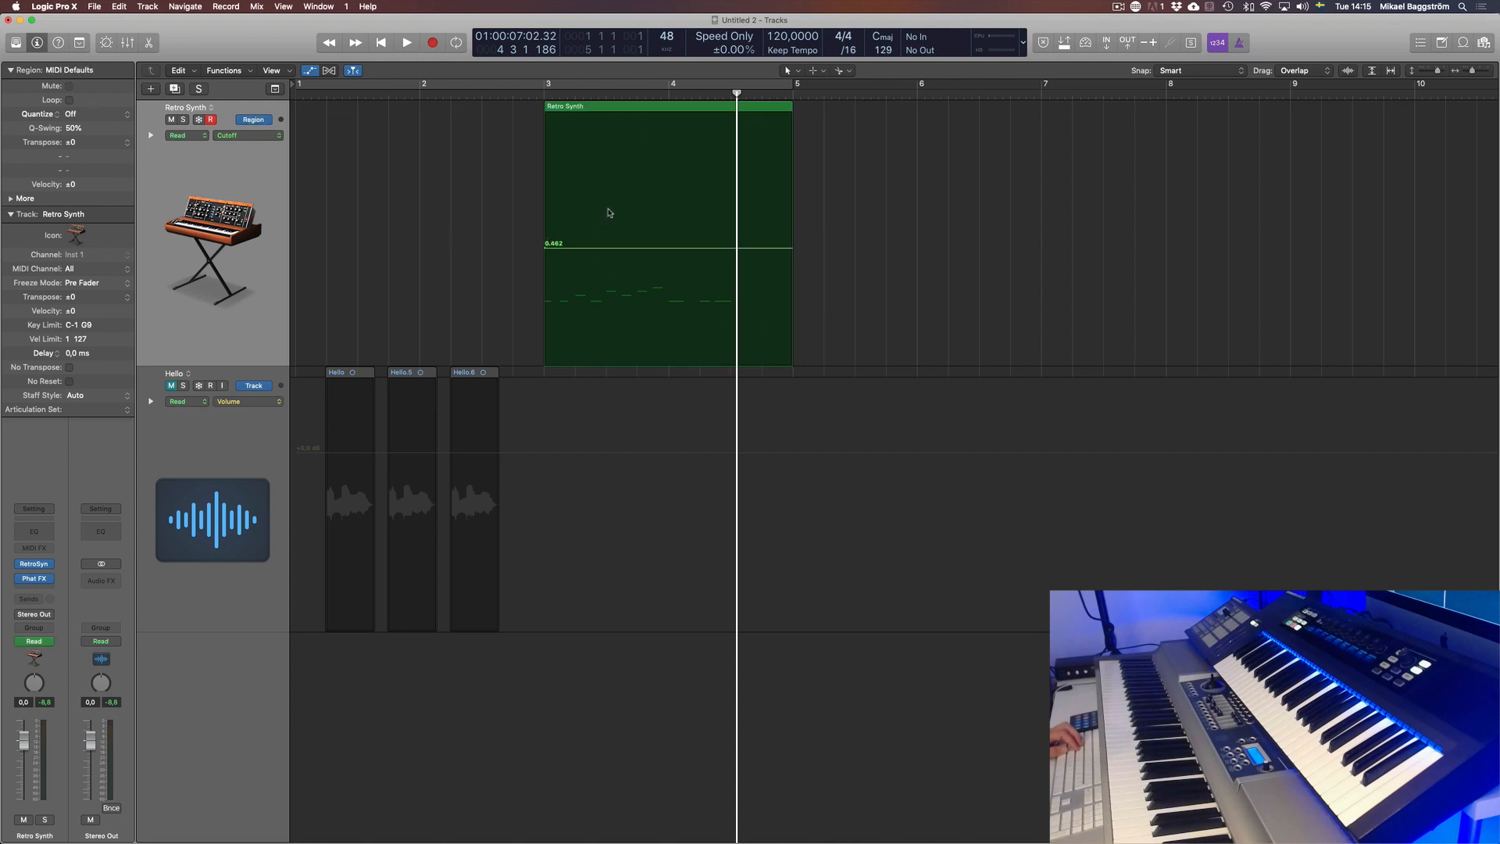
{"action": "left_click", "coordinate": [598, 201]}
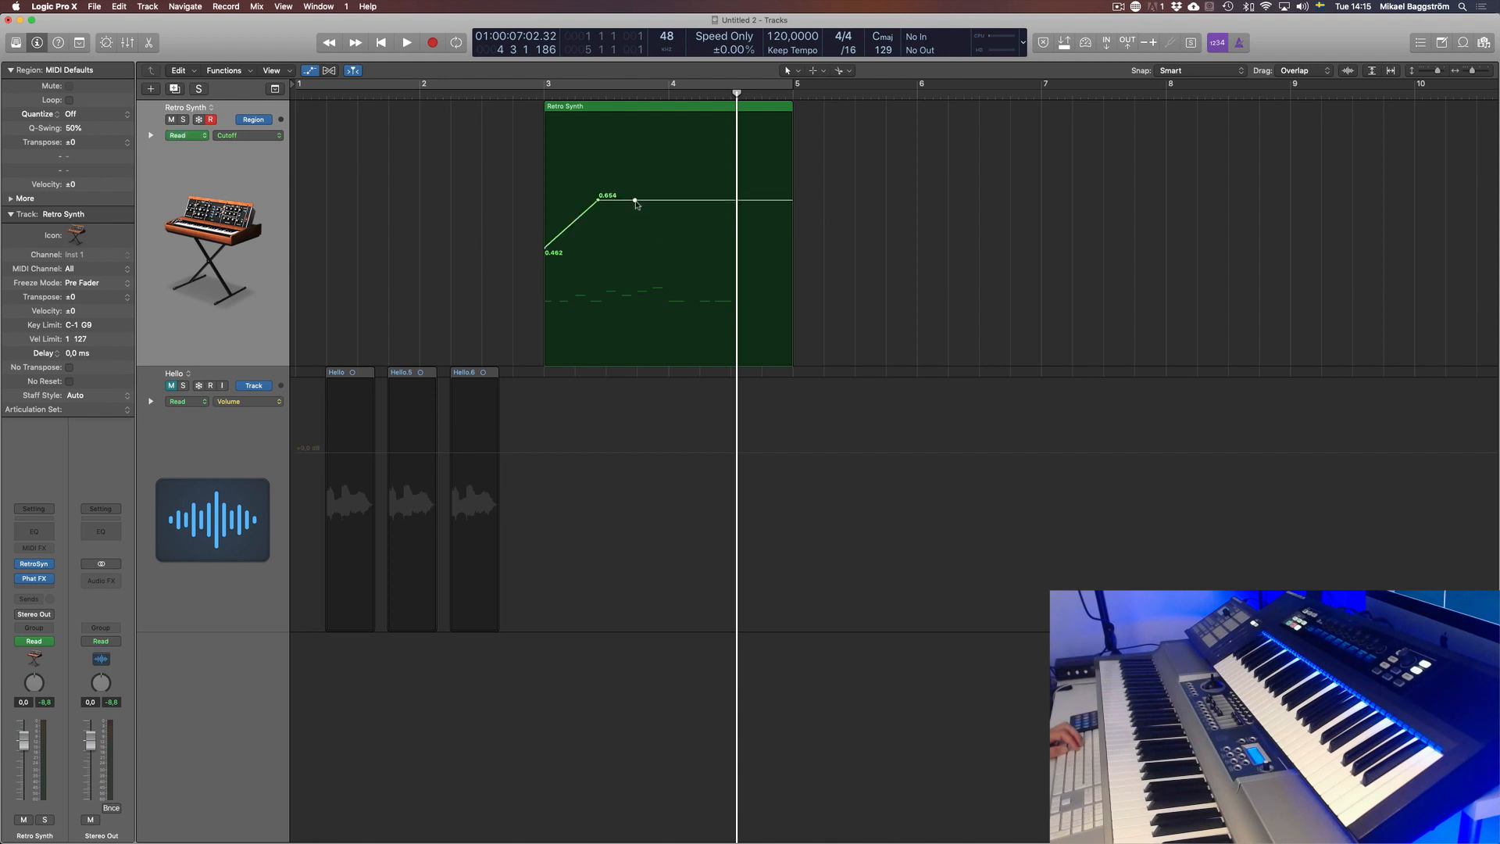
{"action": "left_click_drag", "start_coordinate": [635, 201], "coordinate": [634, 334]}
{"action": "left_click", "coordinate": [694, 249]}
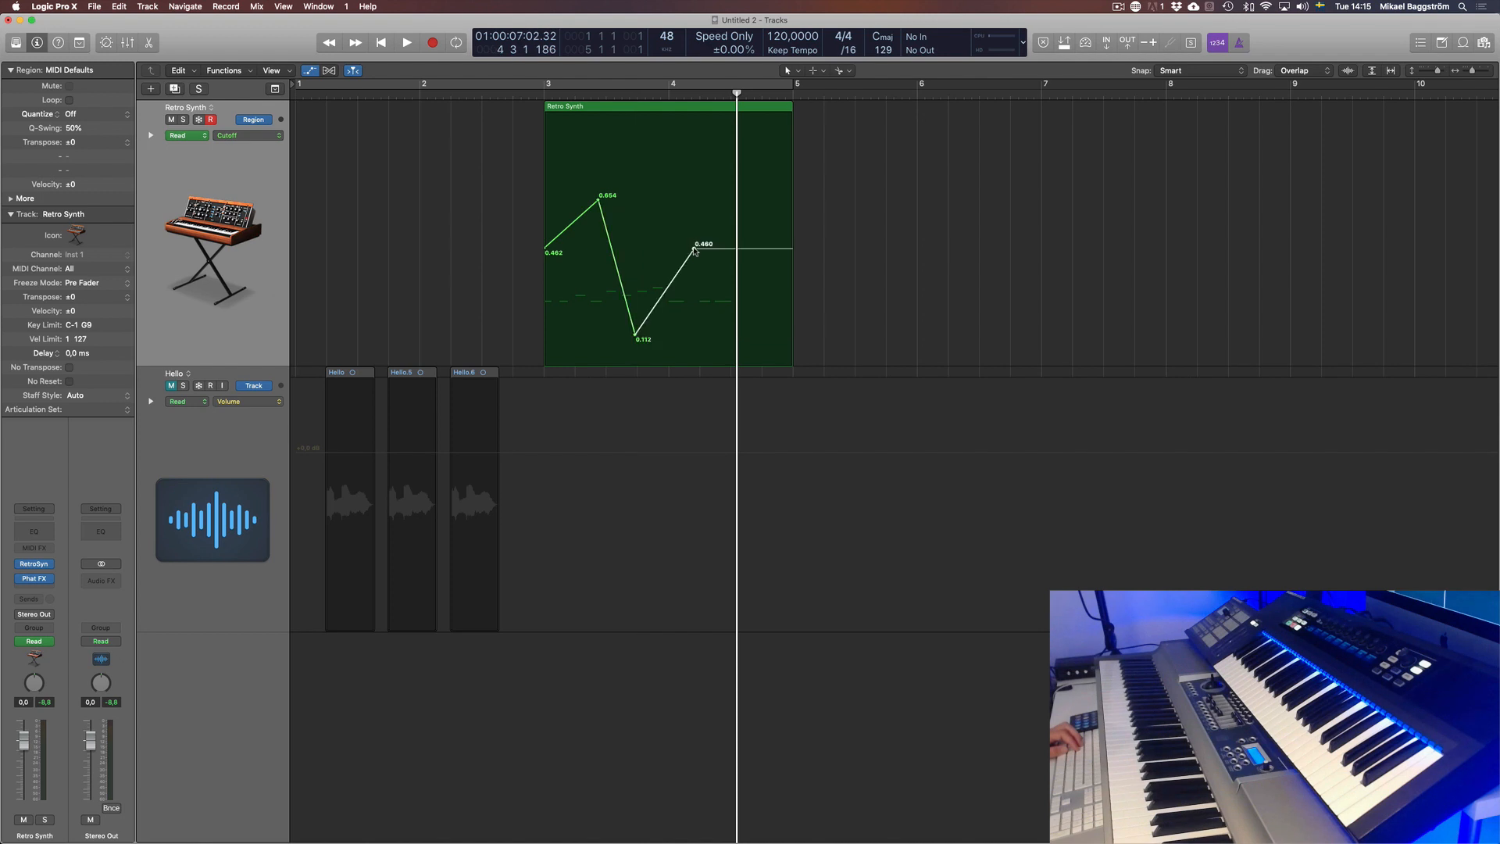
{"action": "left_click_drag", "start_coordinate": [711, 236], "coordinate": [724, 221]}
Step: Play the Retro Synth region from bar 3 to hear the Cutoff automation
{"action": "left_click", "coordinate": [548, 97]}
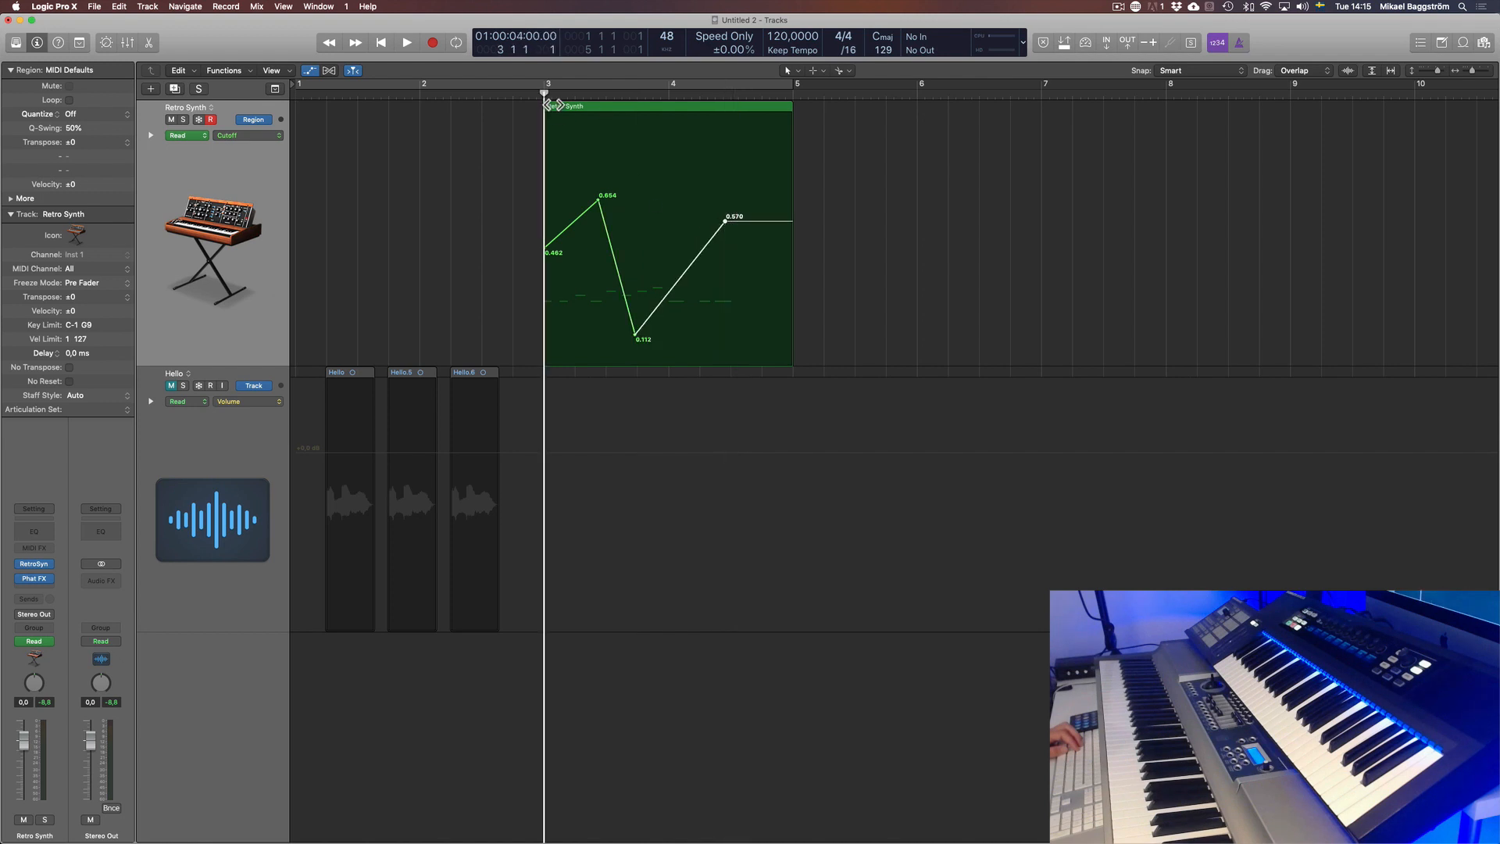
{"action": "key", "text": "space"}
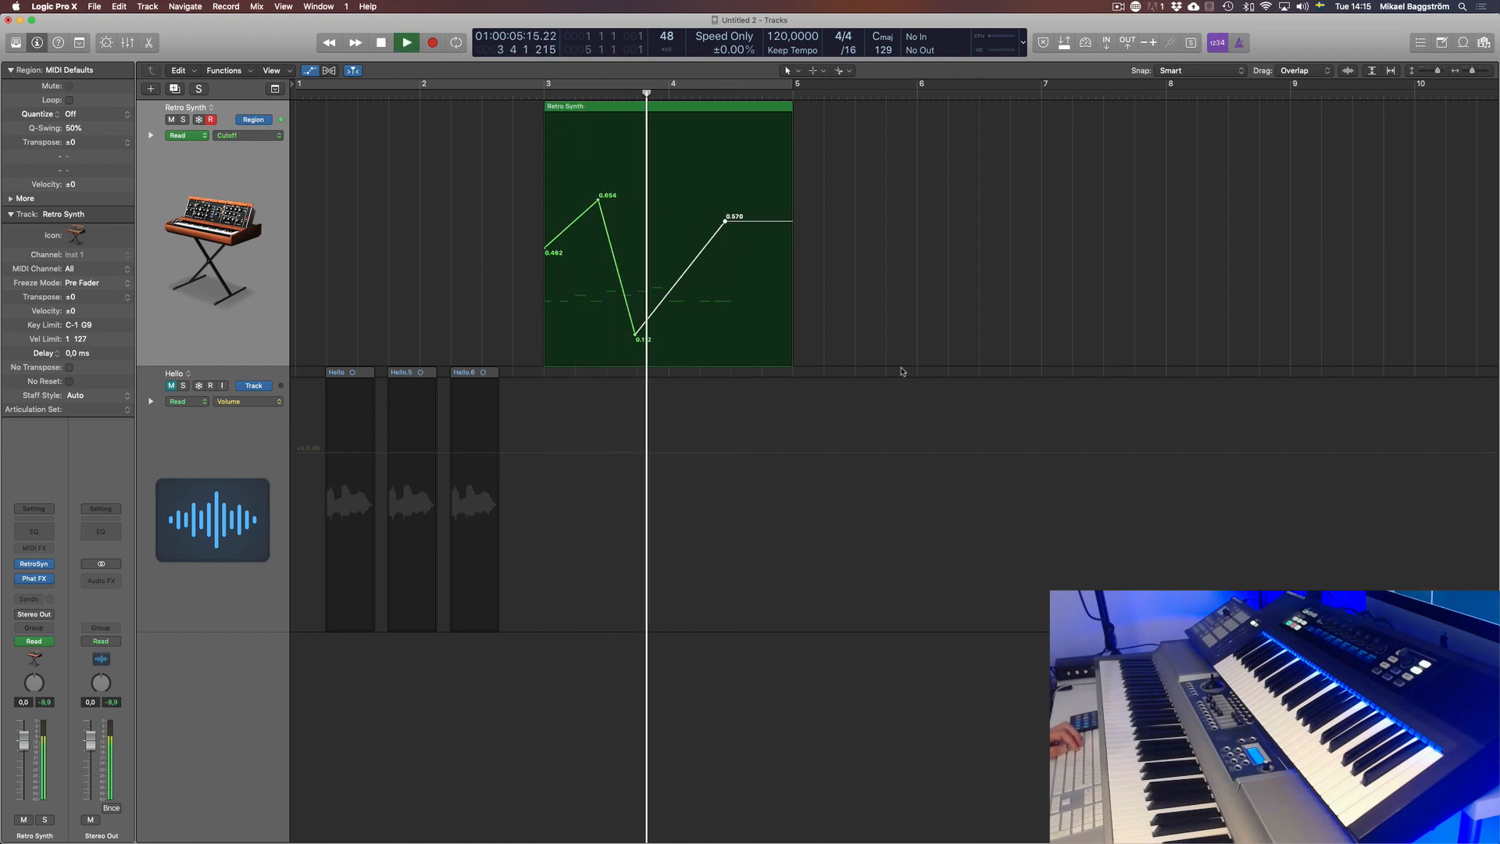
{"action": "key", "text": "space"}
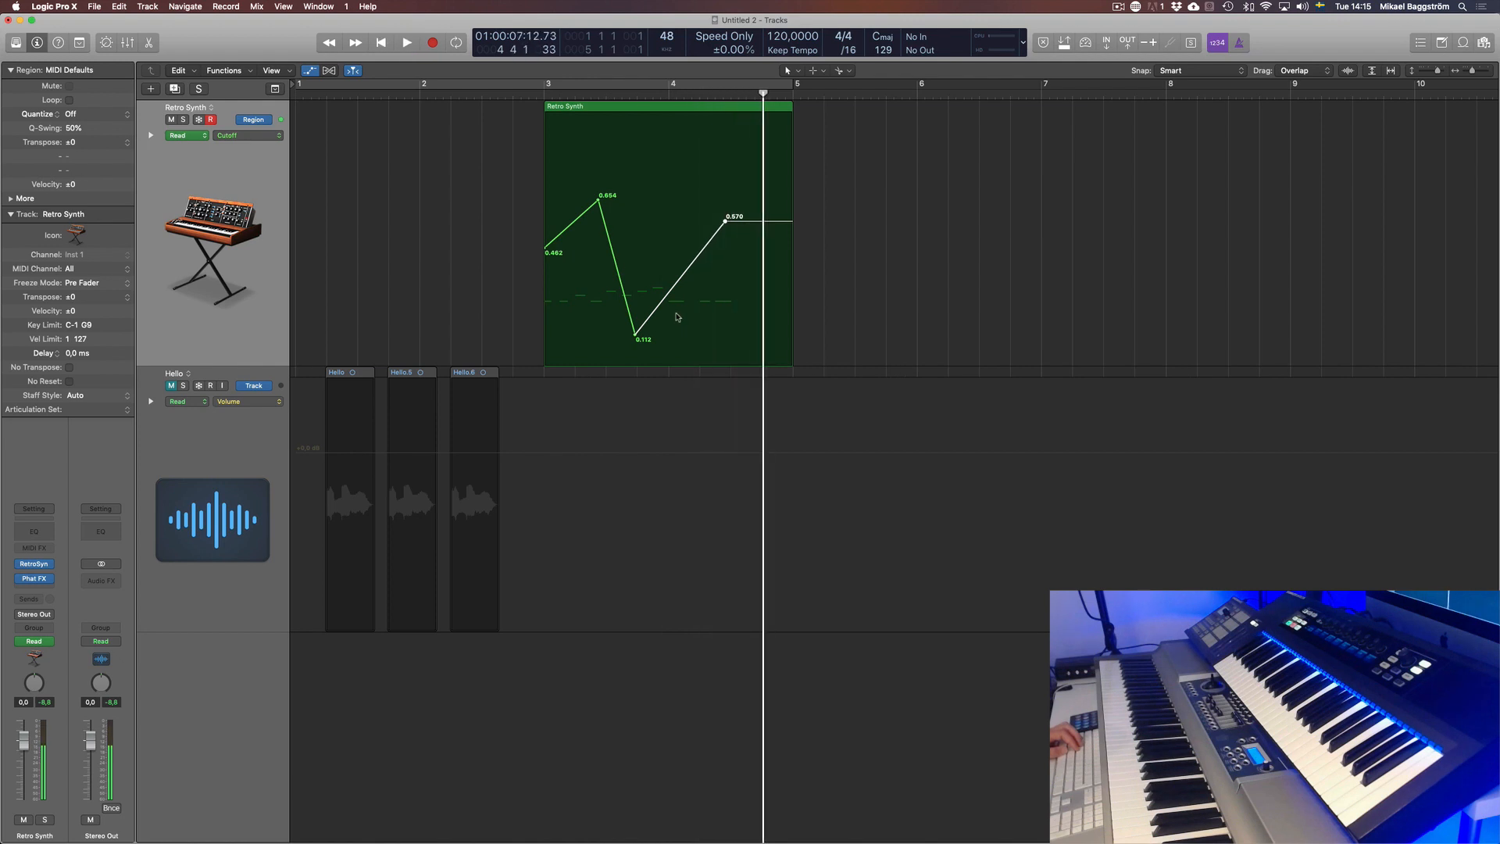
Step: Lower the first Cutoff point to about 0.114 and play the region again from its start
{"action": "left_click_drag", "start_coordinate": [545, 258], "coordinate": [544, 337]}
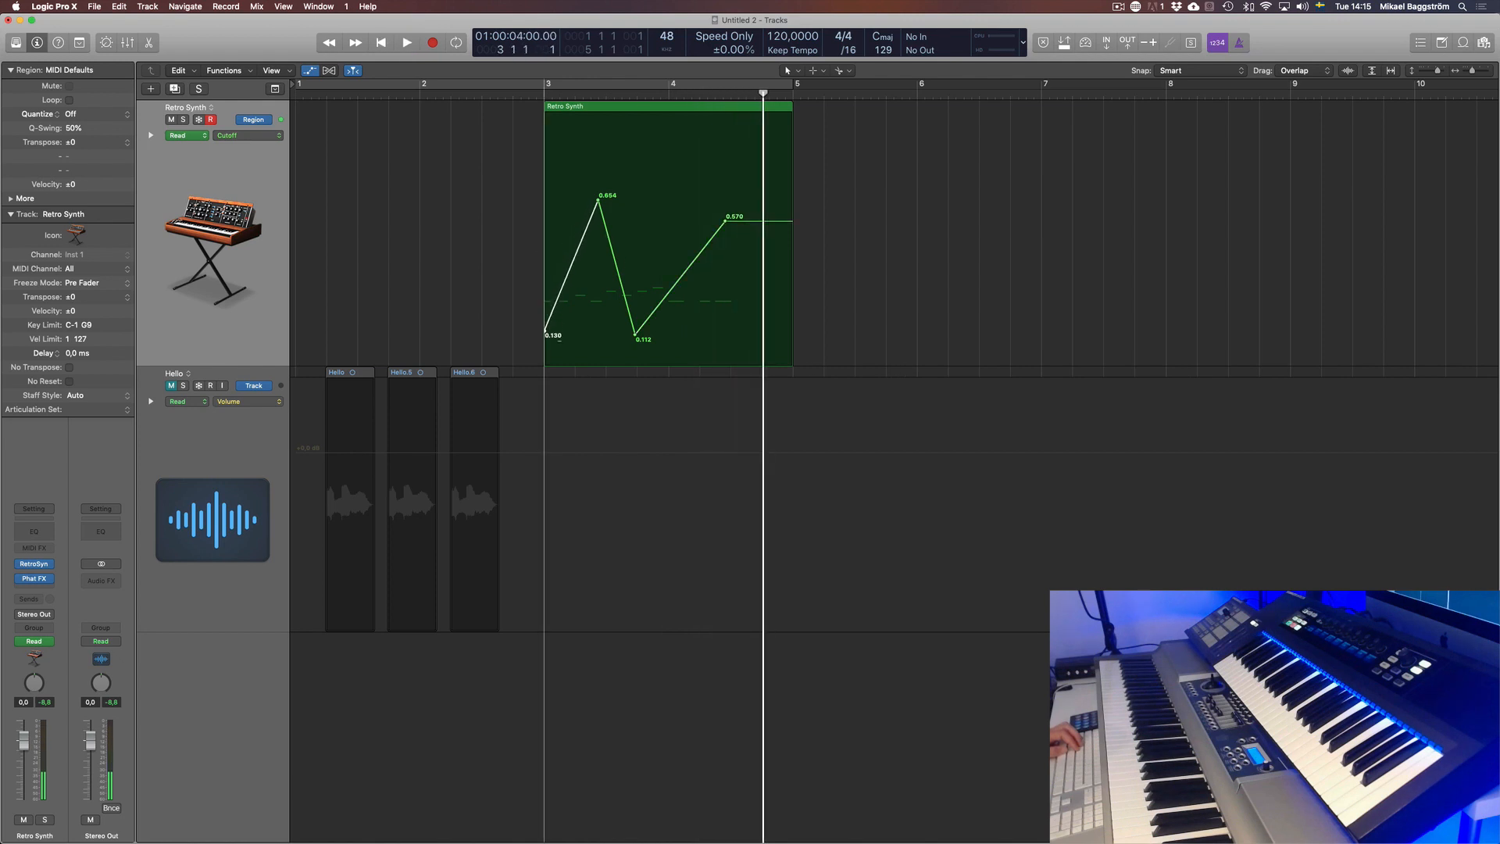
{"action": "left_click", "coordinate": [557, 97]}
{"action": "key", "text": "space"}
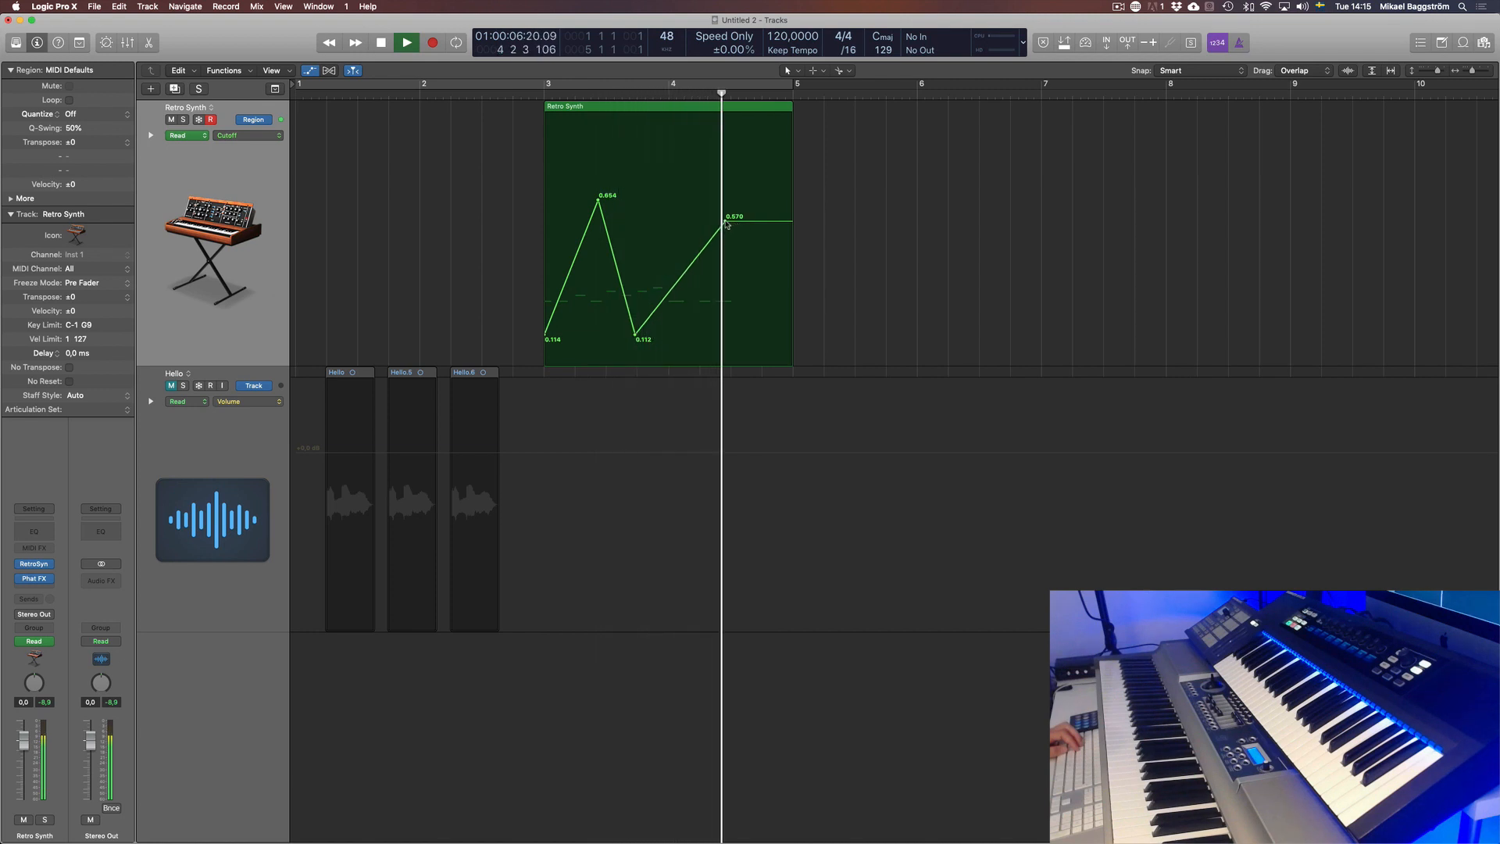
{"action": "key", "text": "space"}
Step: Widen the Cutoff curve by raising its peaks to about 0.782 and 0.820 and lowering its low points to about 0.060 and 0.058
{"action": "left_click_drag", "start_coordinate": [725, 221], "coordinate": [725, 160]}
{"action": "left_click_drag", "start_coordinate": [596, 201], "coordinate": [597, 163]}
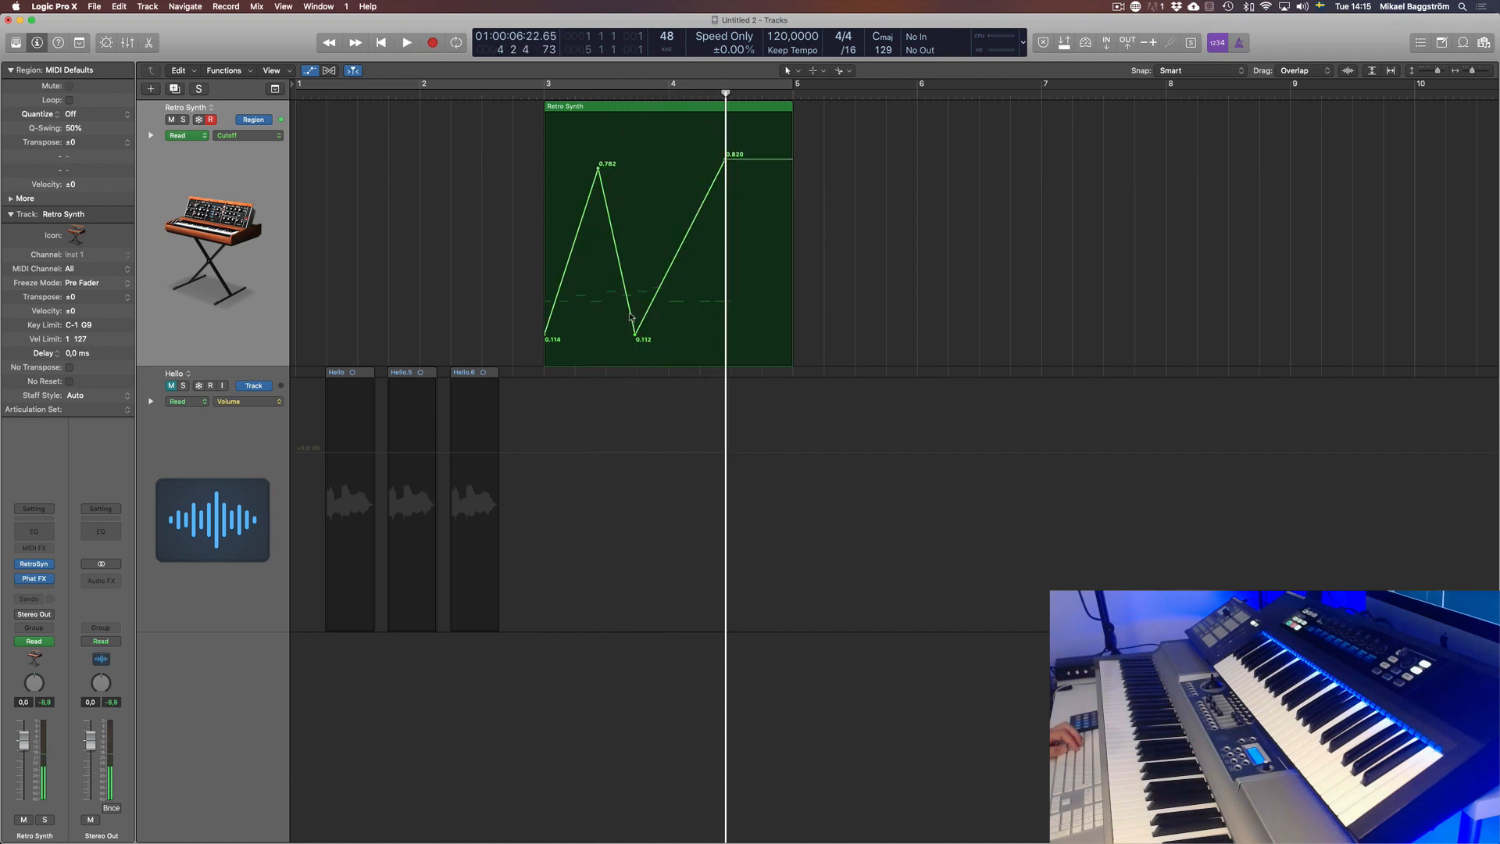
{"action": "left_click_drag", "start_coordinate": [635, 336], "coordinate": [634, 351]}
{"action": "left_click_drag", "start_coordinate": [544, 335], "coordinate": [544, 348]}
{"action": "left_click", "coordinate": [531, 96]}
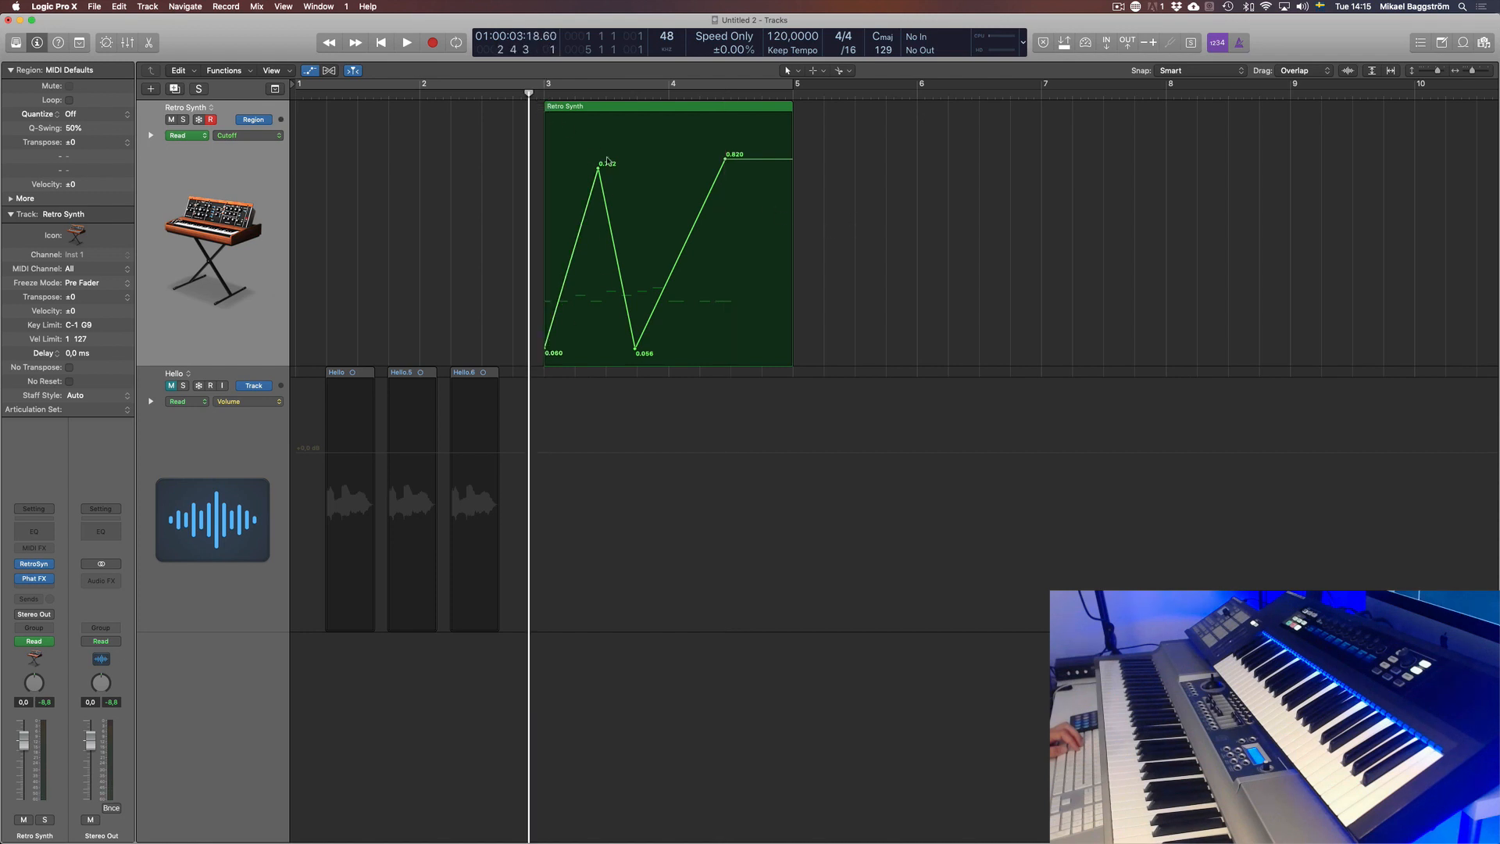
Step: Move the Retro Synth region to bar 4 with automation hidden, and back to bar 2 with automation displayed
{"action": "key", "text": "a"}
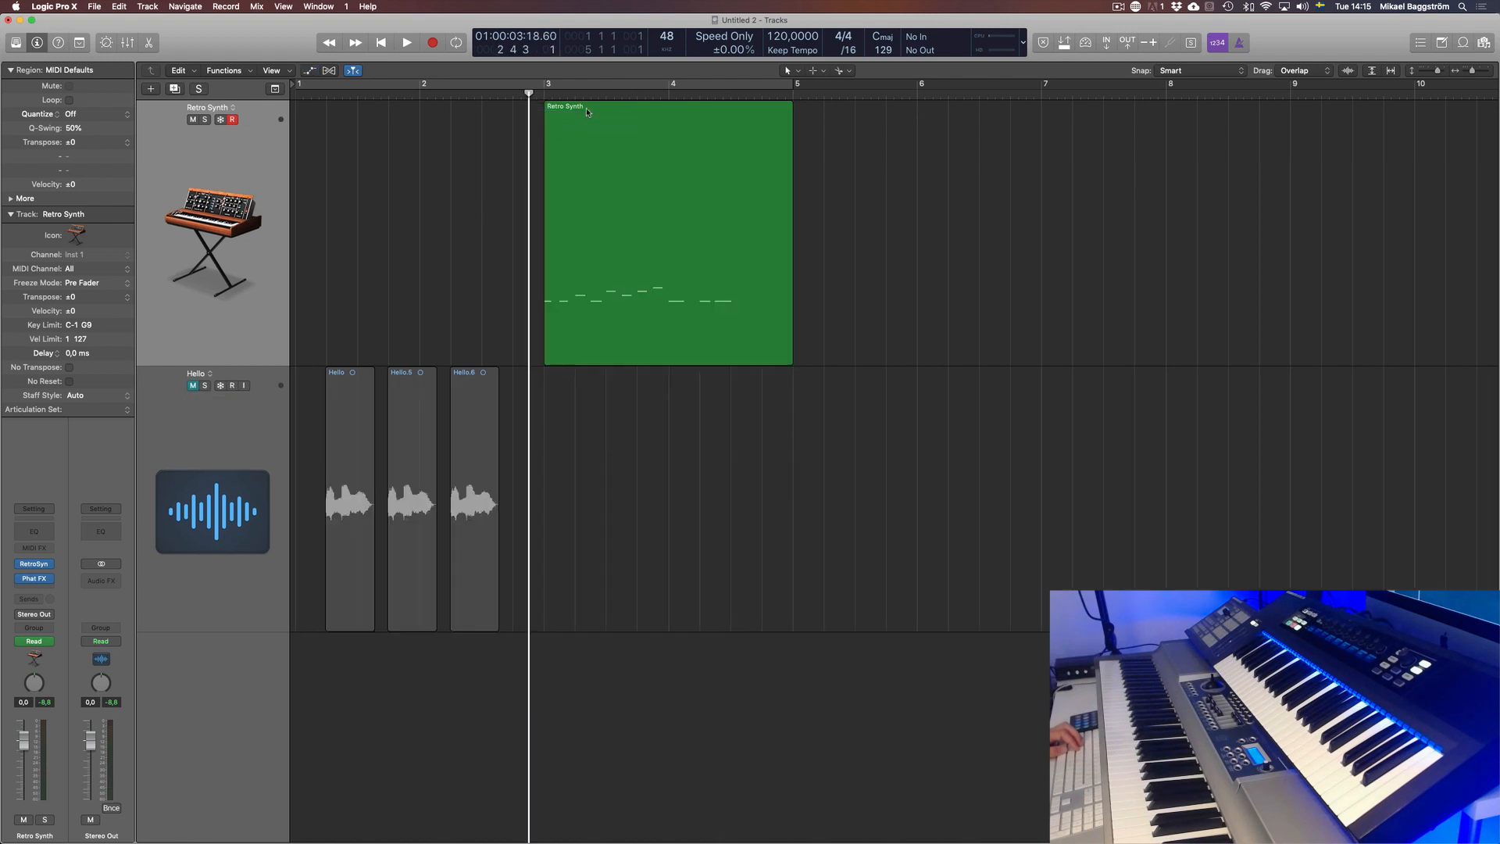
{"action": "left_click_drag", "start_coordinate": [588, 114], "coordinate": [702, 114]}
{"action": "key", "text": "a"}
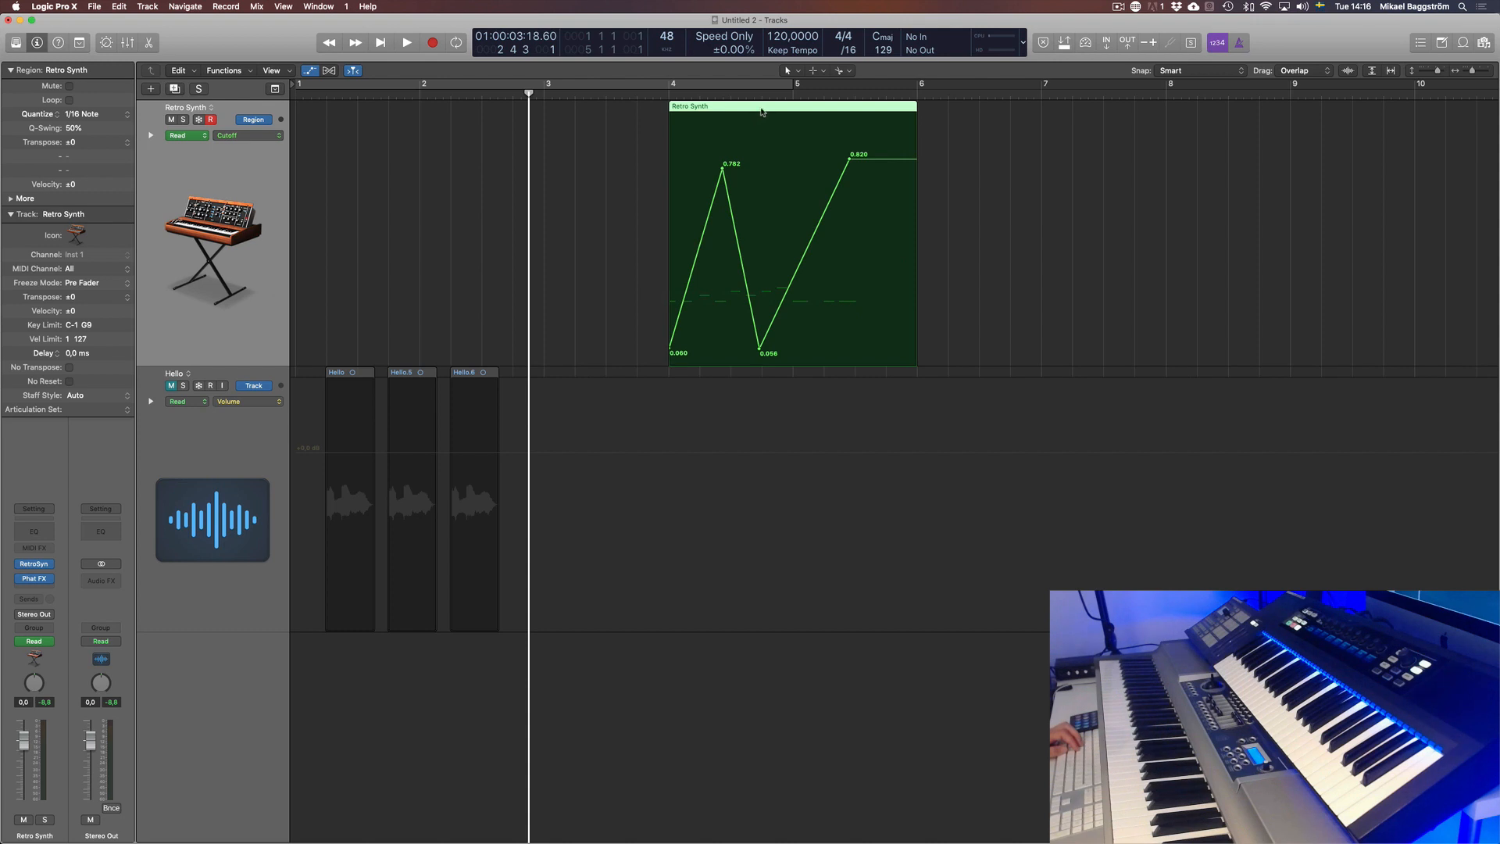
{"action": "left_click_drag", "start_coordinate": [762, 111], "coordinate": [513, 112]}
{"action": "key", "text": "a"}
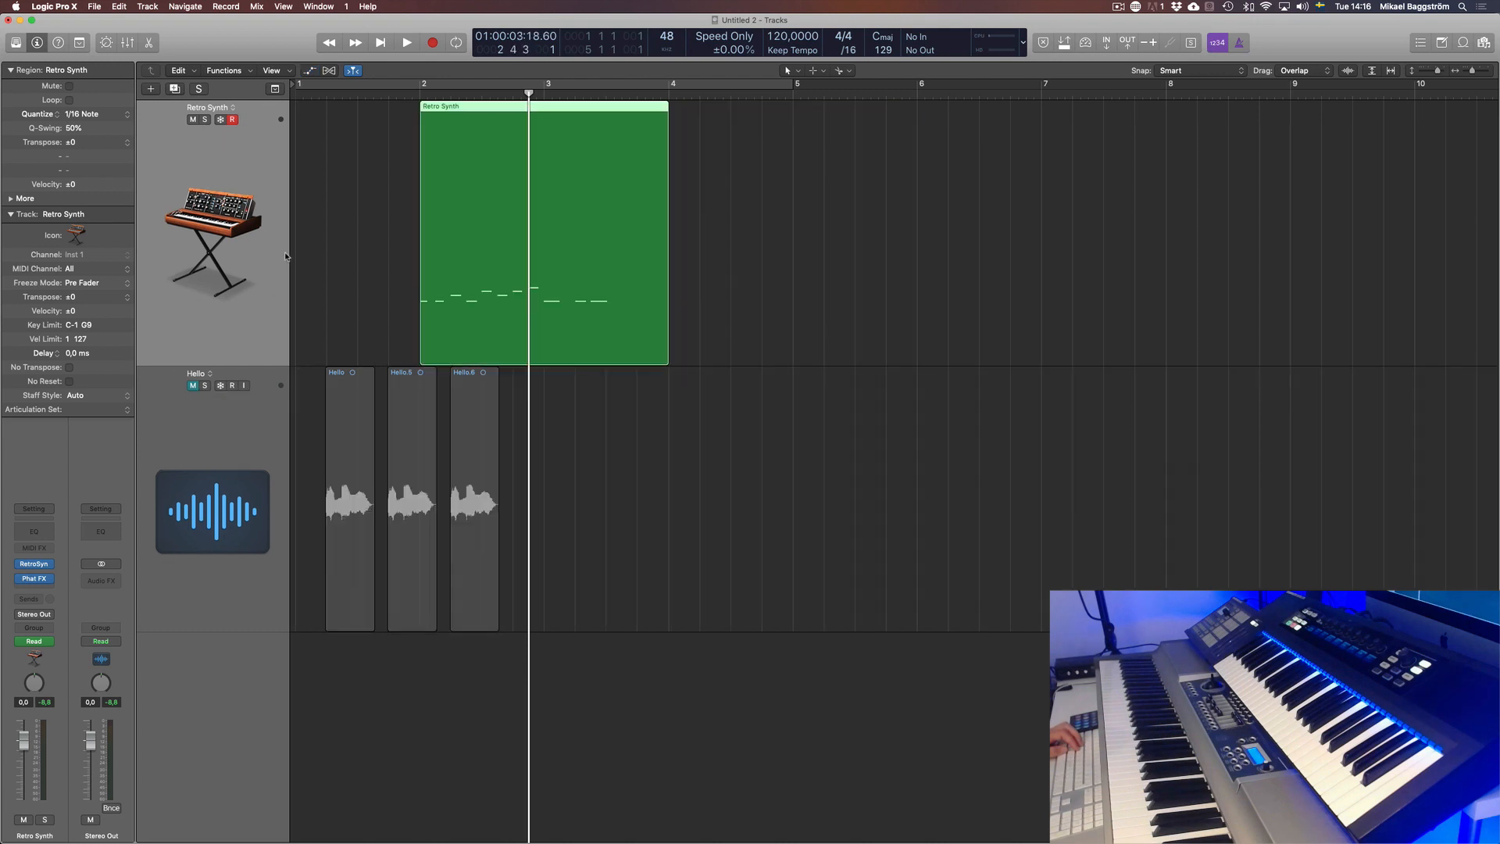
Step: Open the Retro Synth region in the Piano Roll, cycle its automation lane from Note Velocity to Cutoff, and close the editor
{"action": "double_click", "coordinate": [509, 135]}
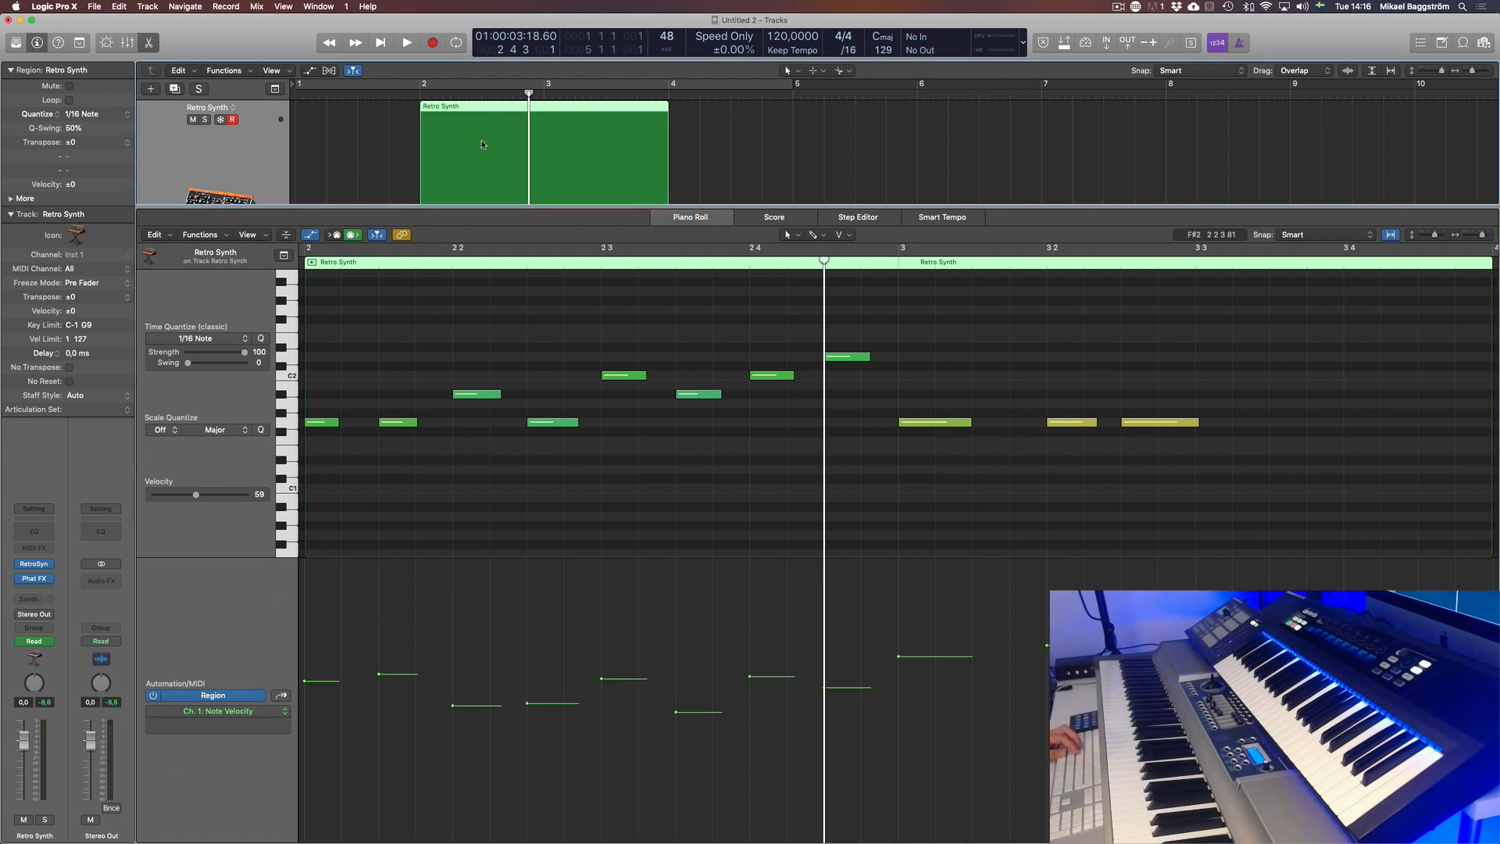
{"action": "left_click", "coordinate": [253, 686]}
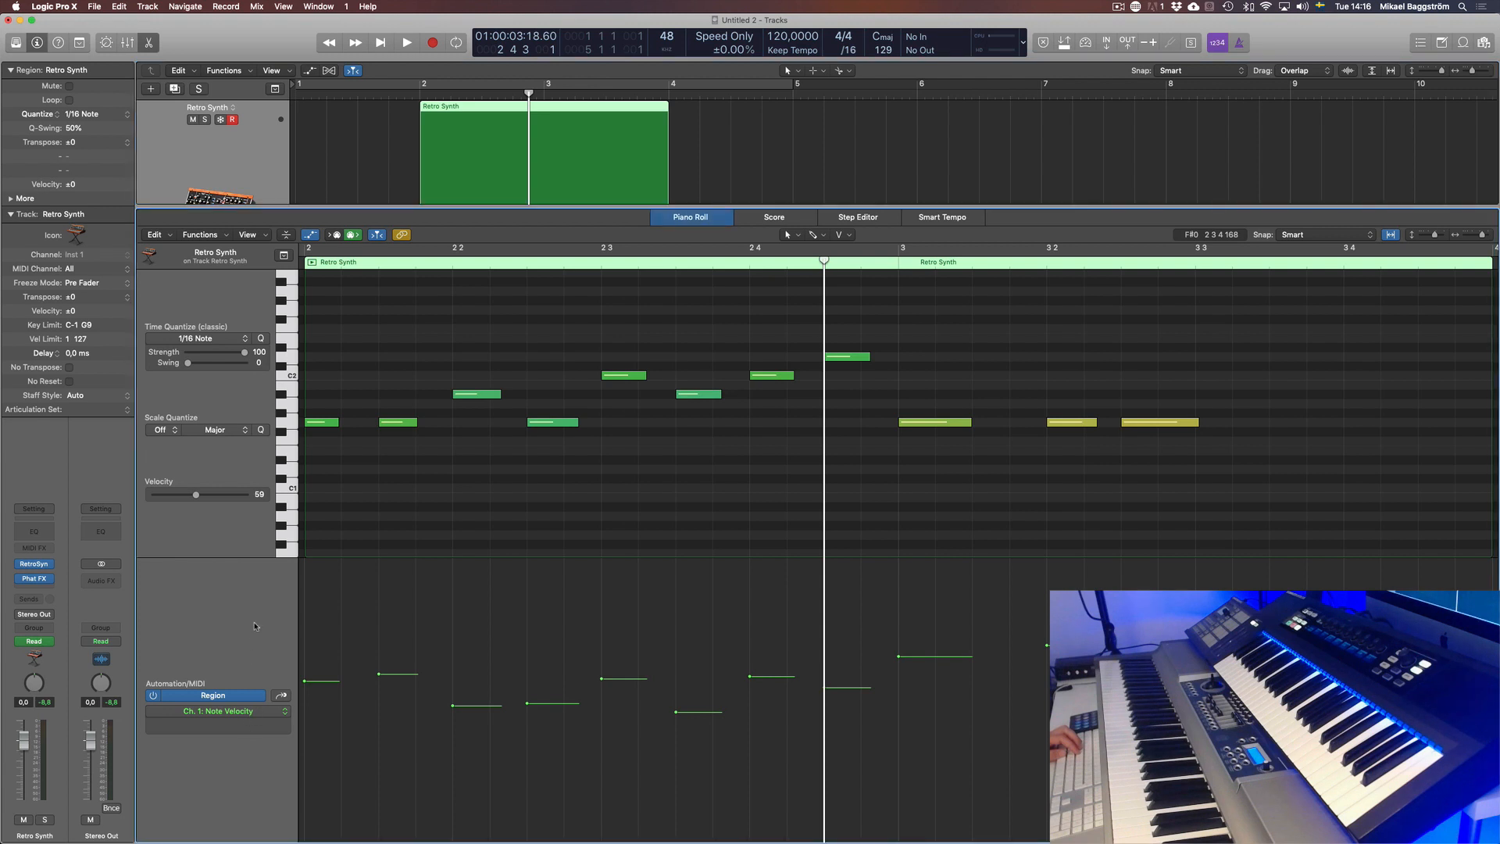
{"action": "left_click", "coordinate": [280, 711]}
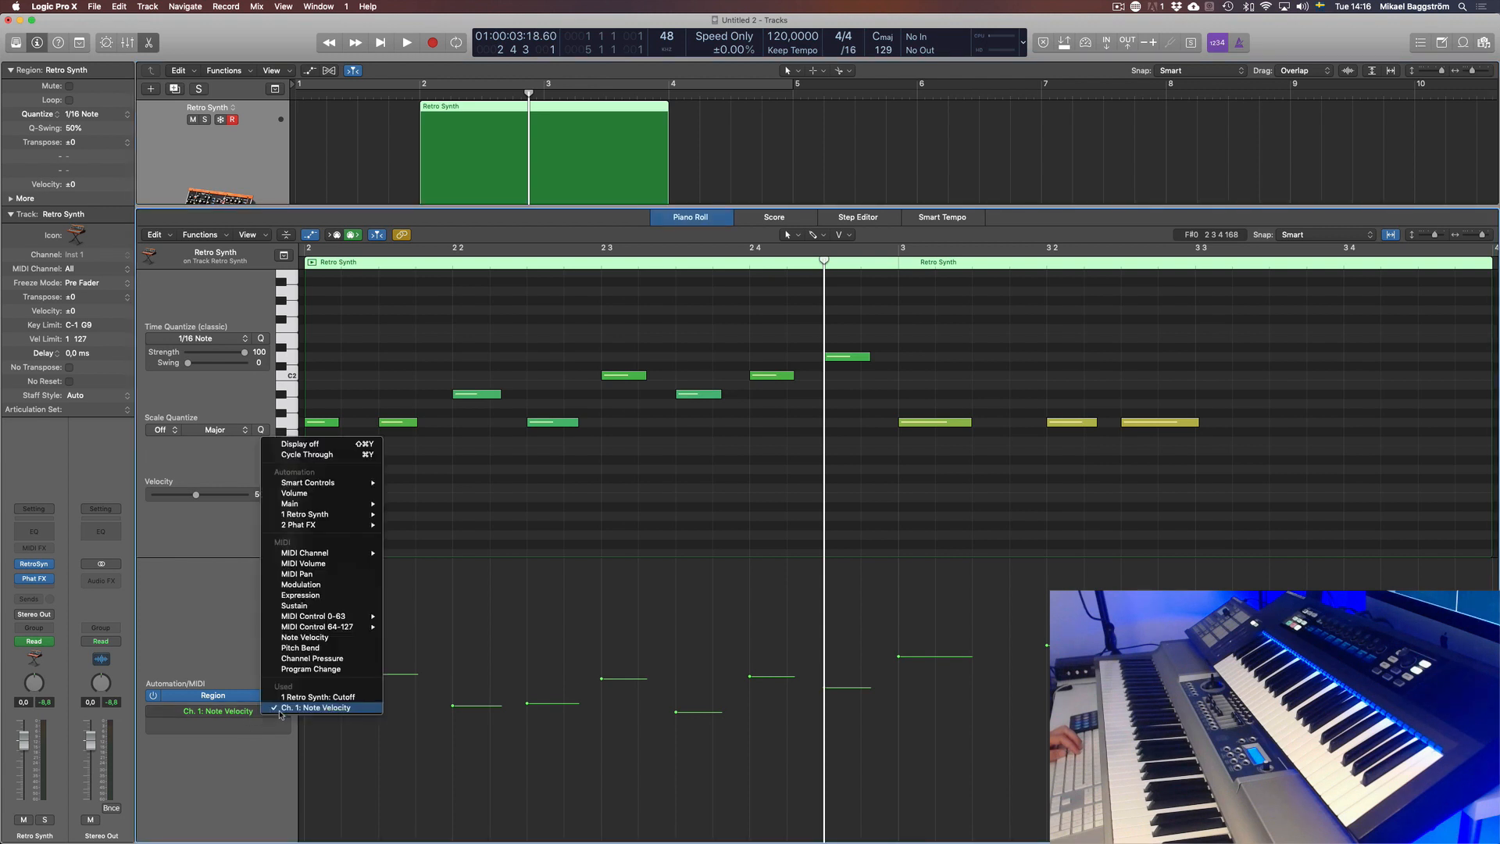
{"action": "left_click", "coordinate": [186, 574]}
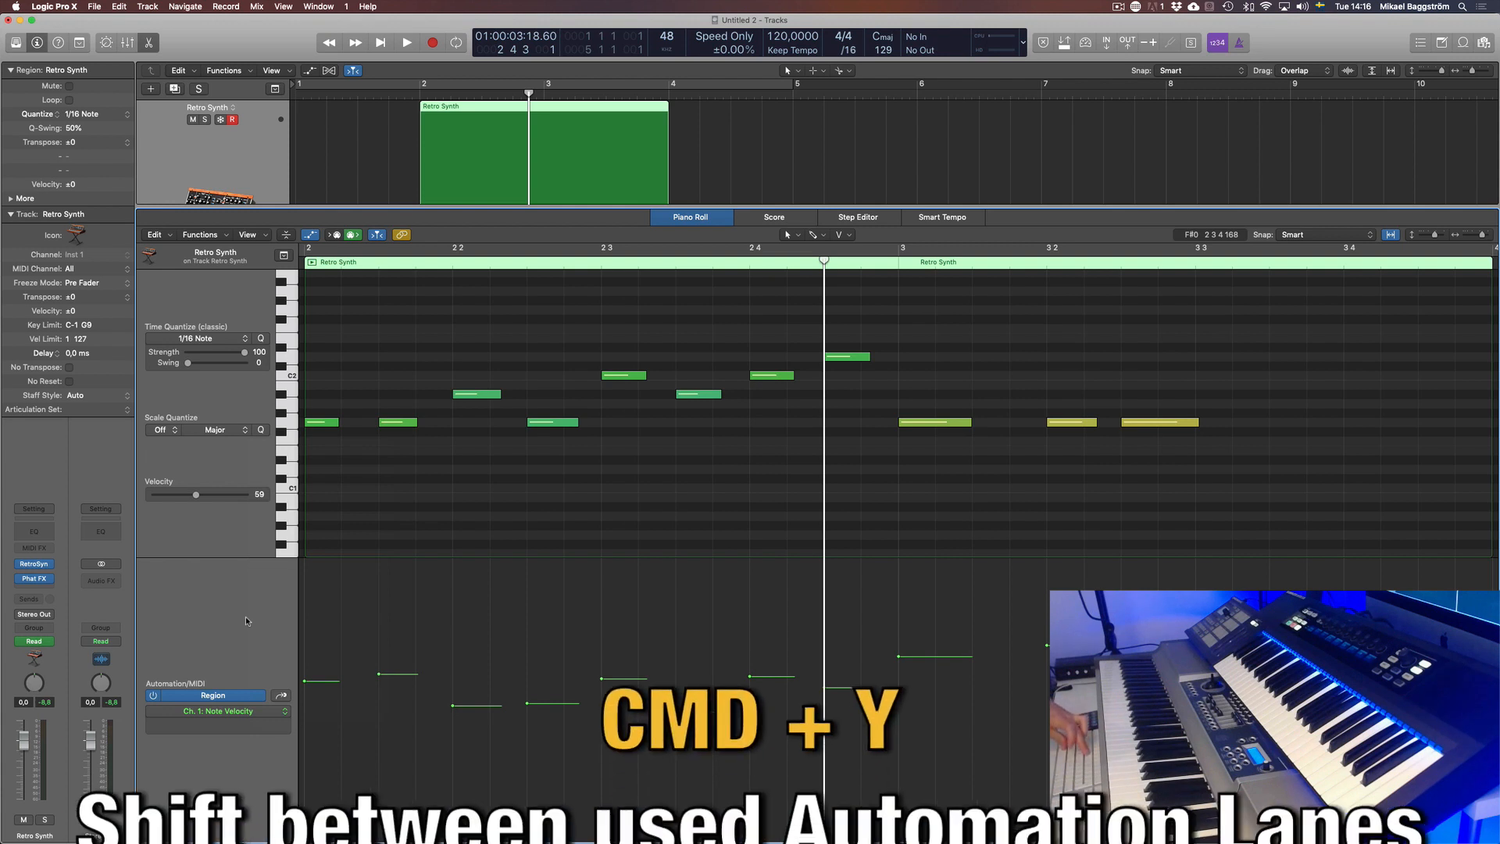
{"action": "key", "text": "super+y"}
{"action": "key", "text": "super+y"}
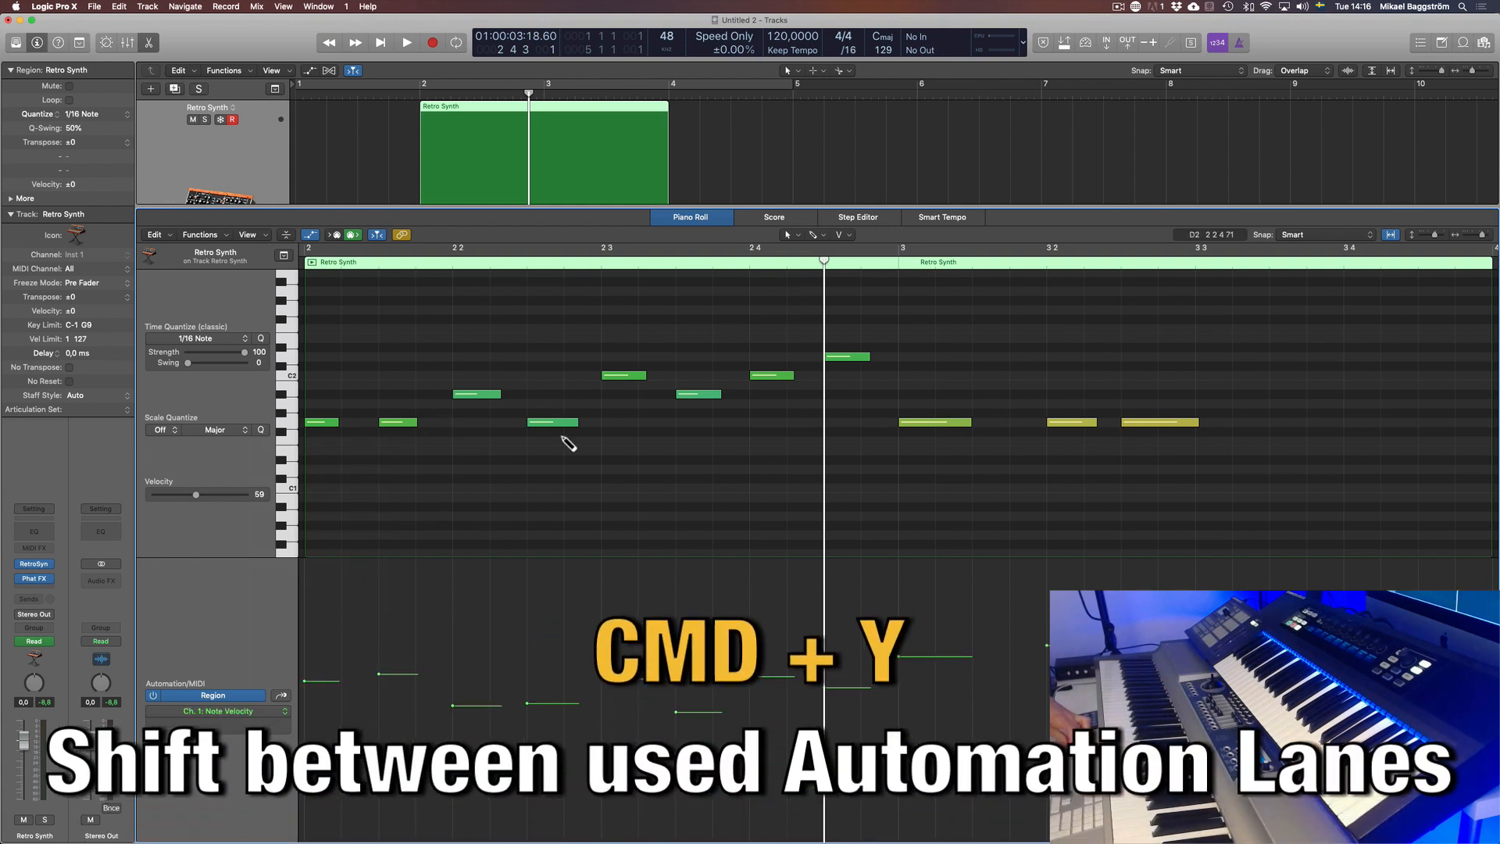
{"action": "key", "text": "super+y"}
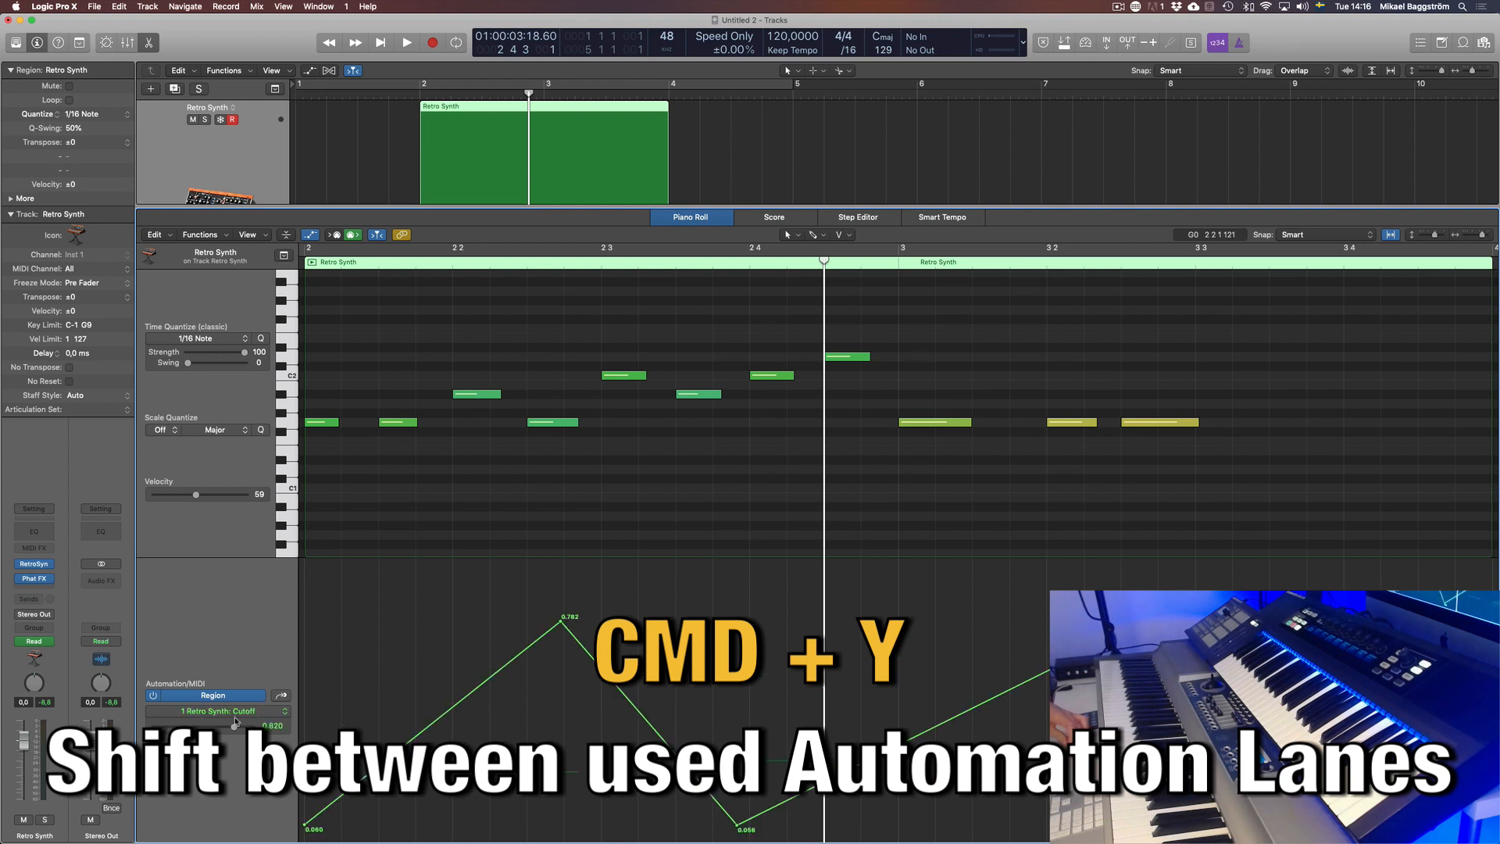
{"action": "key", "text": "a"}
{"action": "key", "text": "p"}
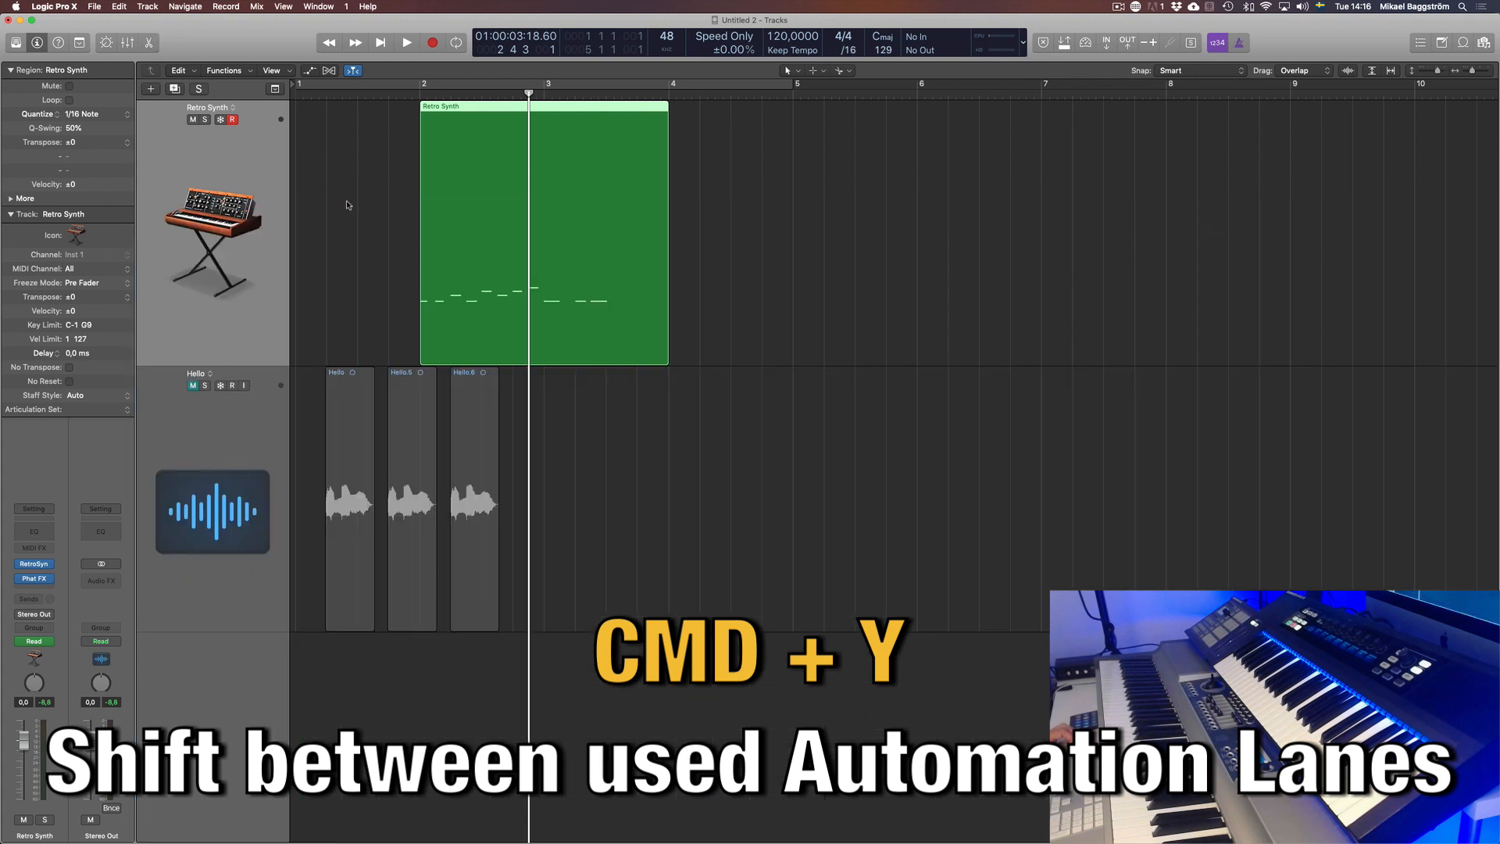
Step: Show track automation with Note Velocity on the Retro Synth main lane and Cutoff on a separate lane below it
{"action": "key", "text": "a"}
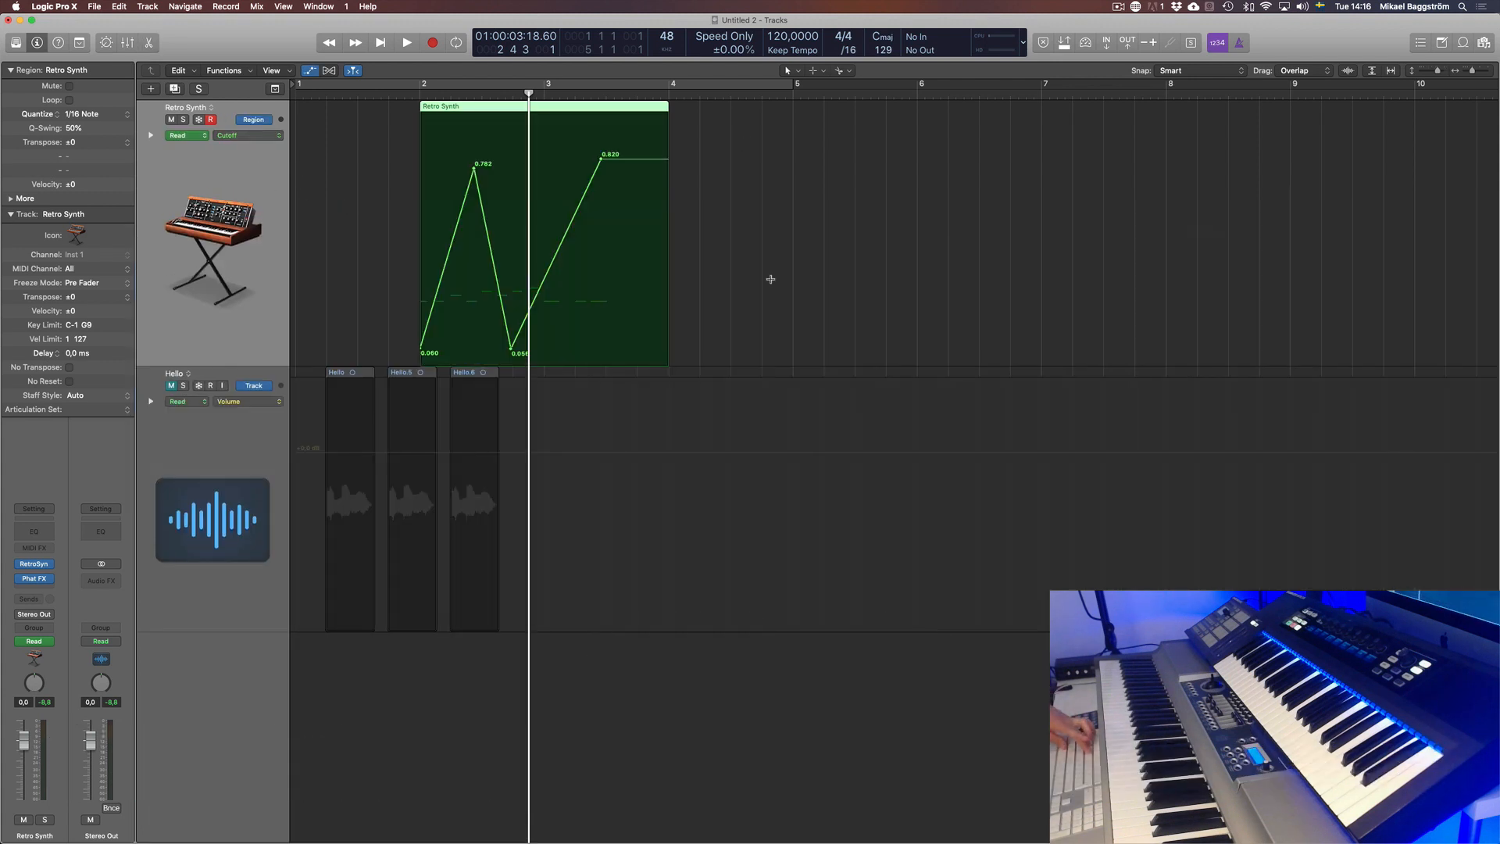
{"action": "key", "text": "a"}
{"action": "key", "text": "a"}
{"action": "key", "text": "shift+a"}
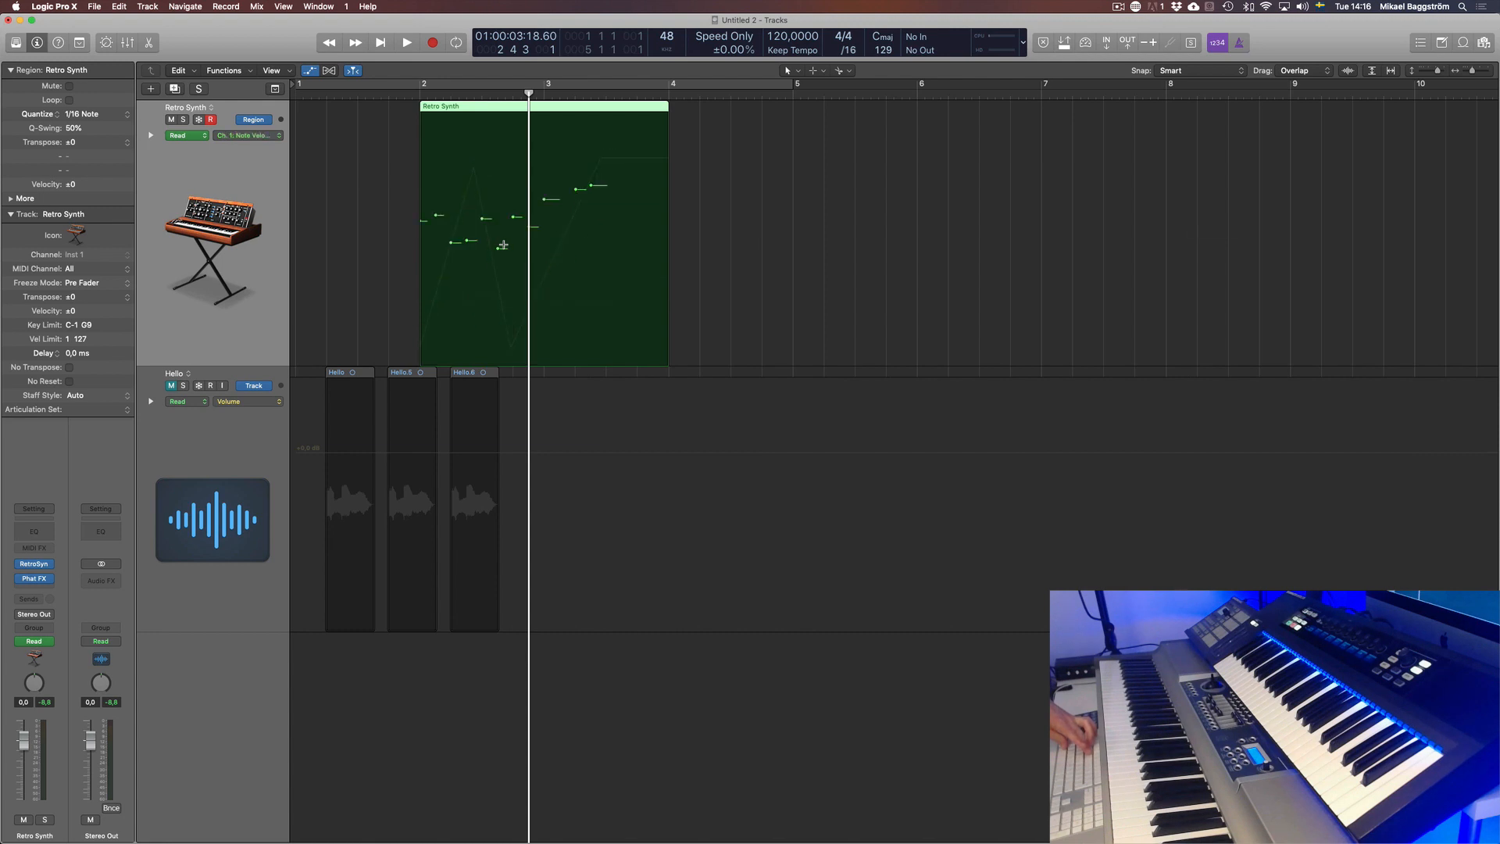
{"action": "left_click", "coordinate": [151, 135]}
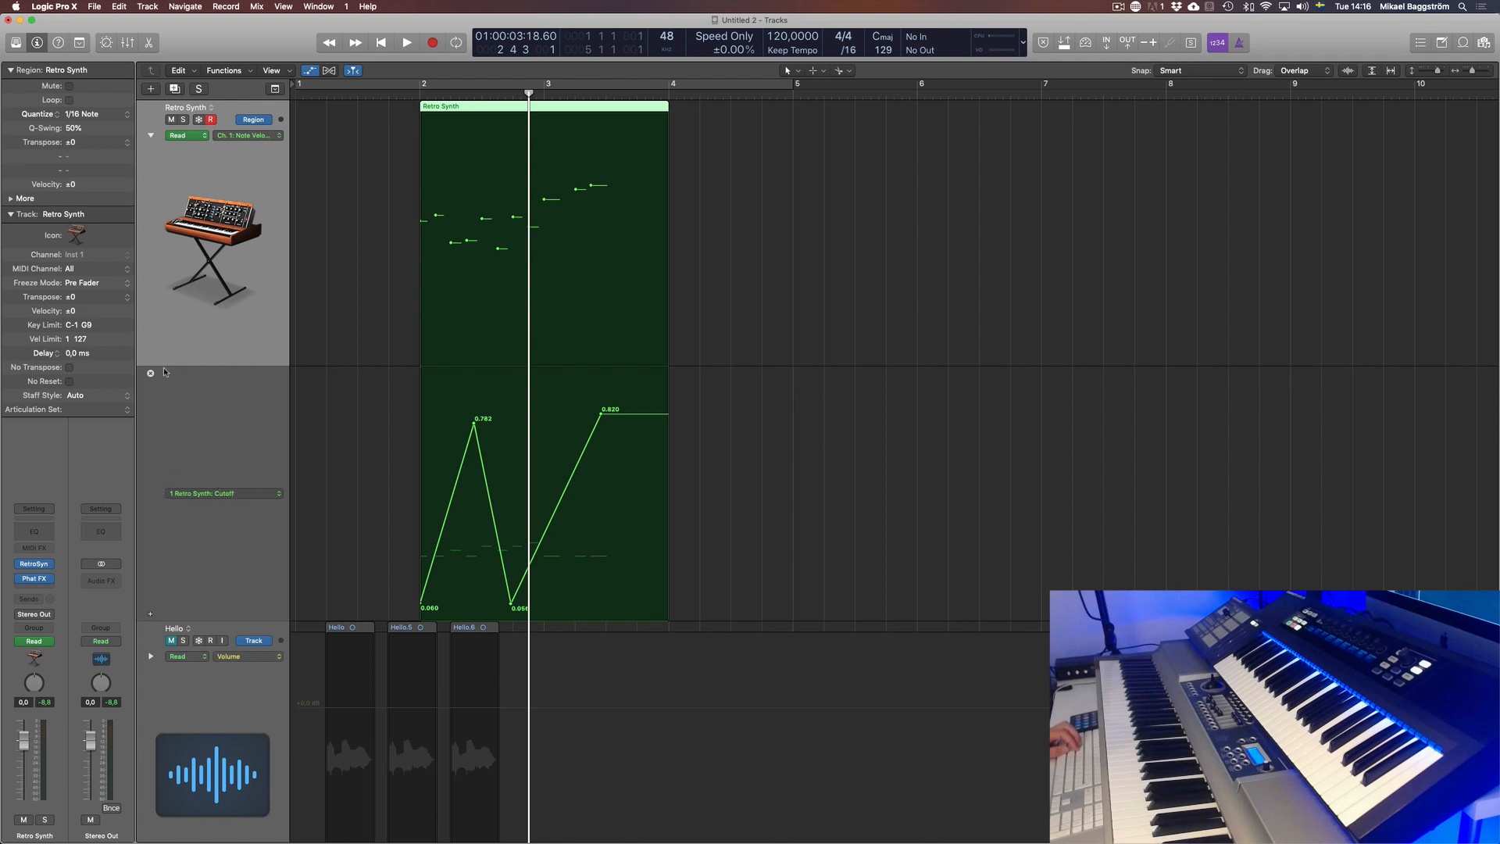
Step: Add another automation lane under Cutoff and assign it to the Retro Synth filter's Resonance
{"action": "left_click", "coordinate": [151, 616]}
{"action": "scroll", "coordinate": [223, 591], "scroll_direction": "down", "scroll_amount": 3}
{"action": "left_click", "coordinate": [233, 708]}
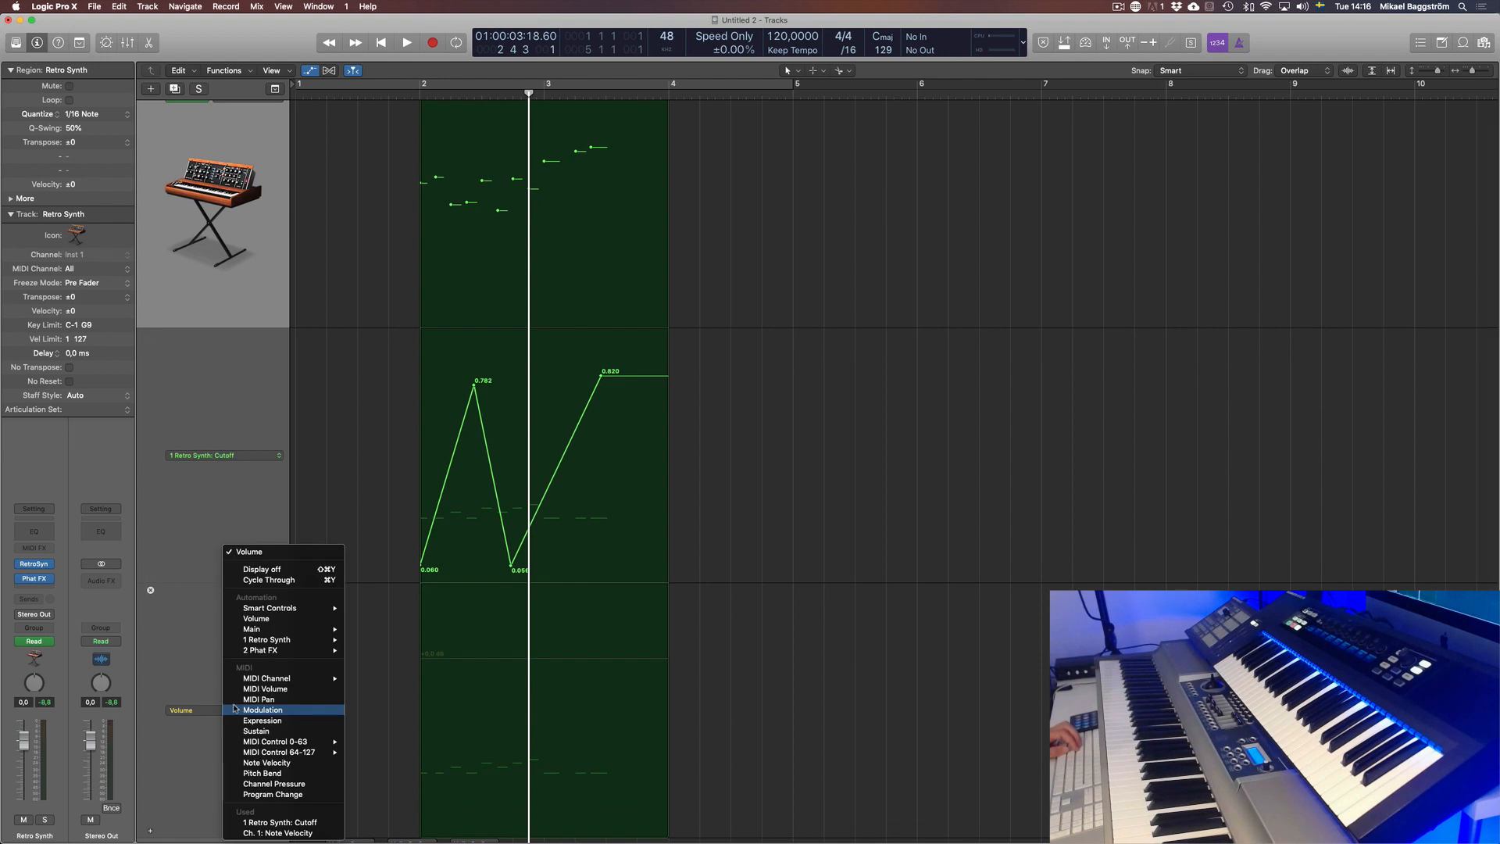
{"action": "mouse_move", "coordinate": [289, 639]}
{"action": "mouse_move", "coordinate": [405, 671]}
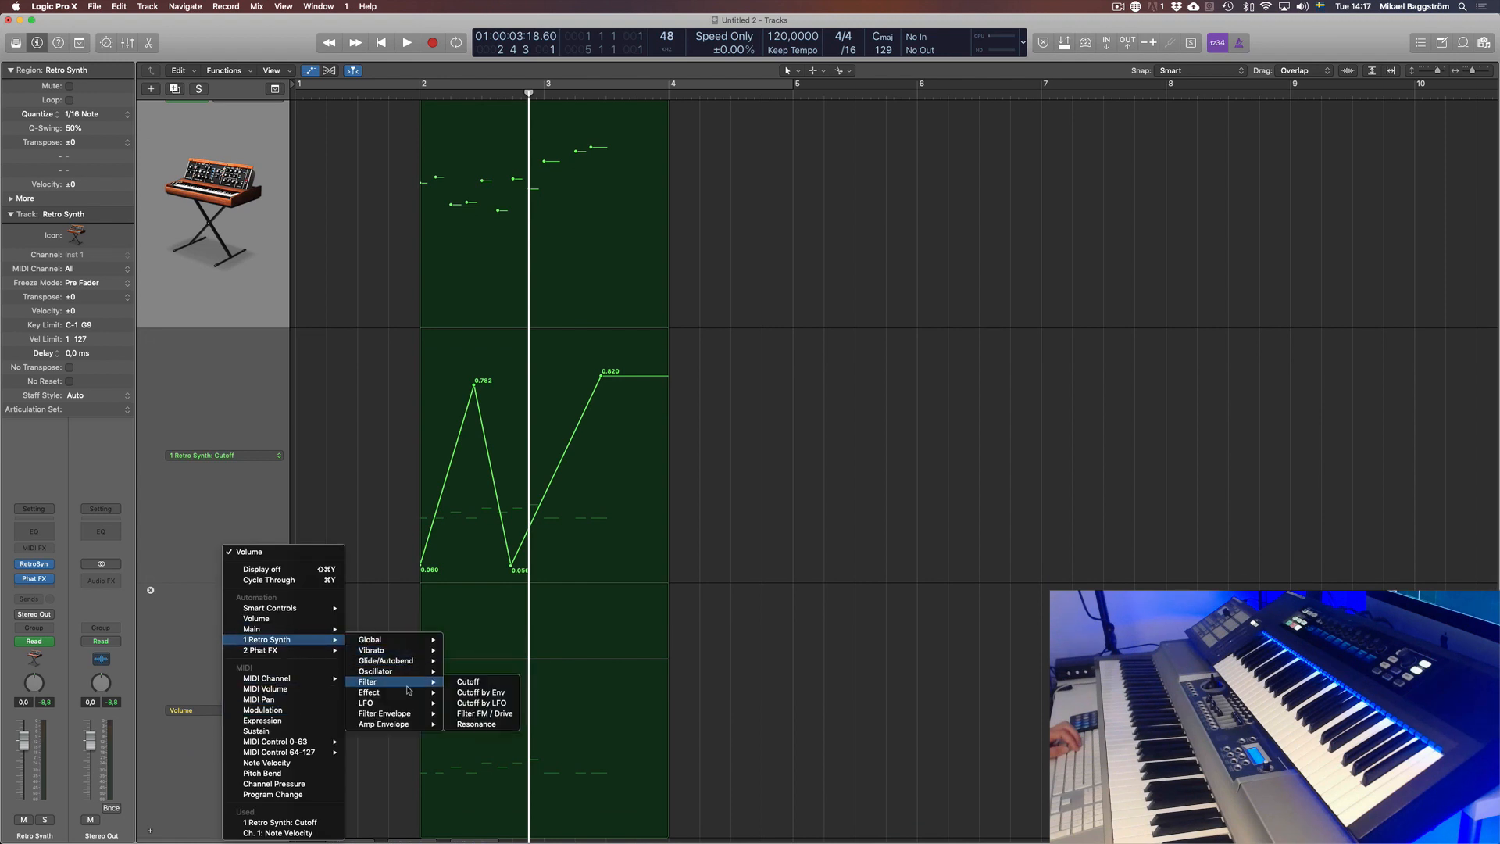
{"action": "left_click", "coordinate": [500, 724]}
Step: Draw a Resonance curve on the region with a low point at about 0.01 followed by a steep rise to about 0.82
{"action": "left_click_drag", "start_coordinate": [439, 671], "coordinate": [467, 830]}
{"action": "left_click", "coordinate": [492, 716]}
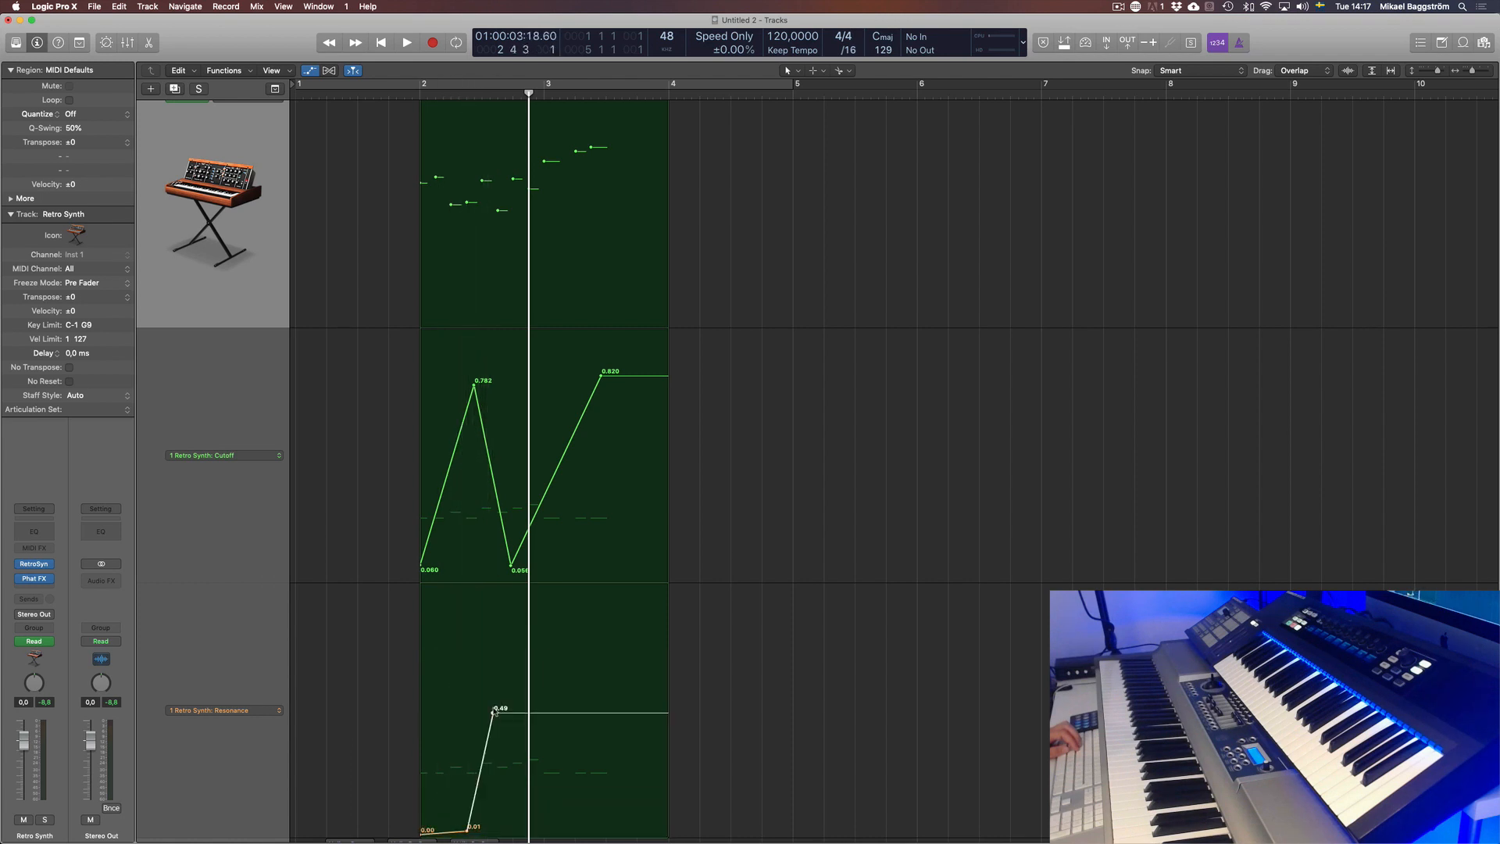
{"action": "left_click_drag", "start_coordinate": [492, 712], "coordinate": [493, 626]}
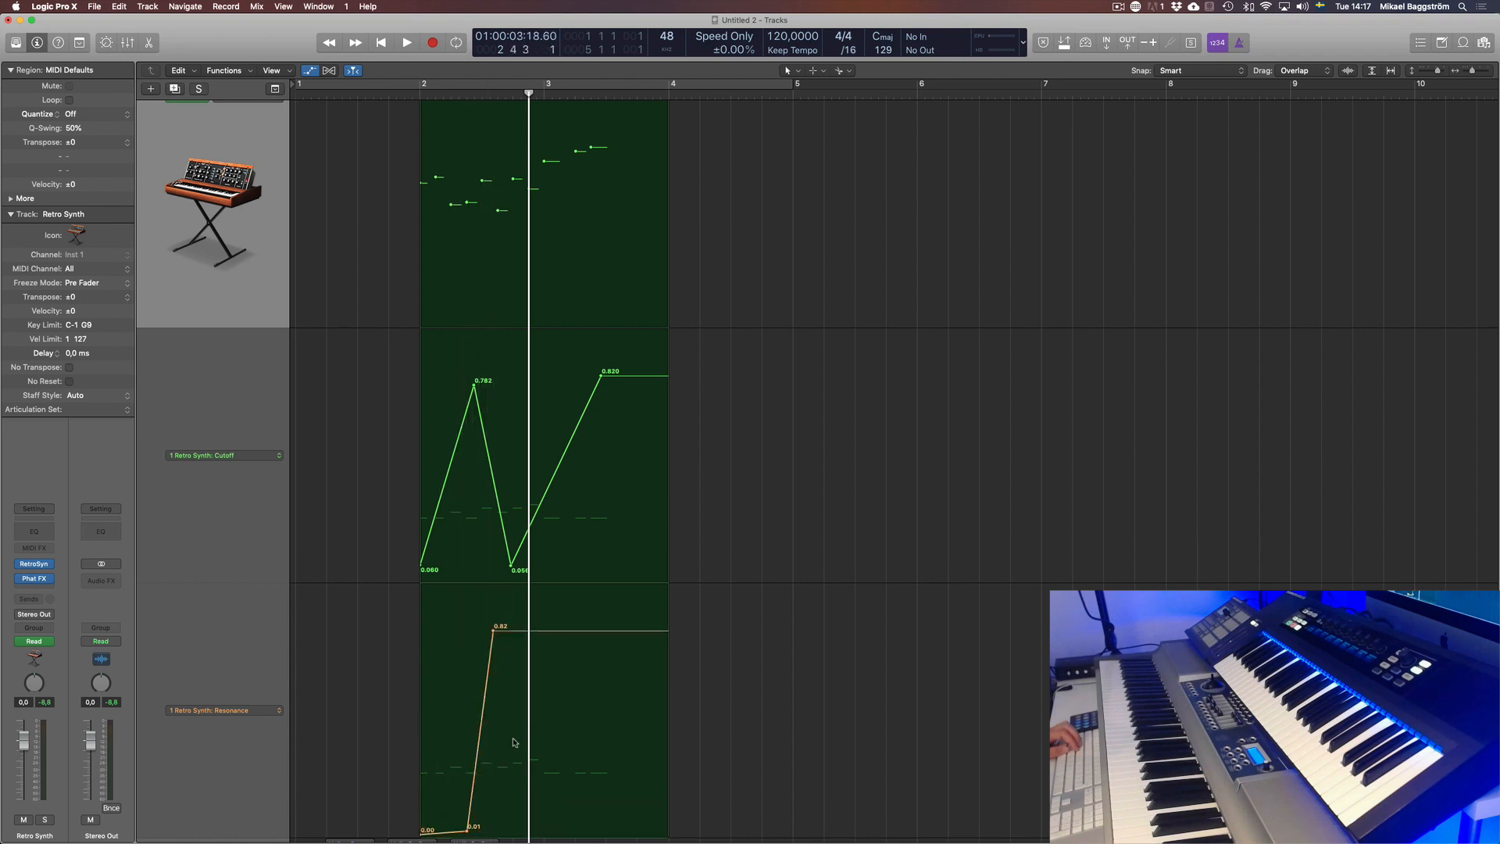
Step: Drop the Resonance curve to 0.00 at about bar 3, and play the Retro Synth region from bar 2
{"action": "left_click", "coordinate": [515, 736]}
{"action": "left_click_drag", "start_coordinate": [516, 736], "coordinate": [544, 833]}
{"action": "left_click", "coordinate": [414, 92]}
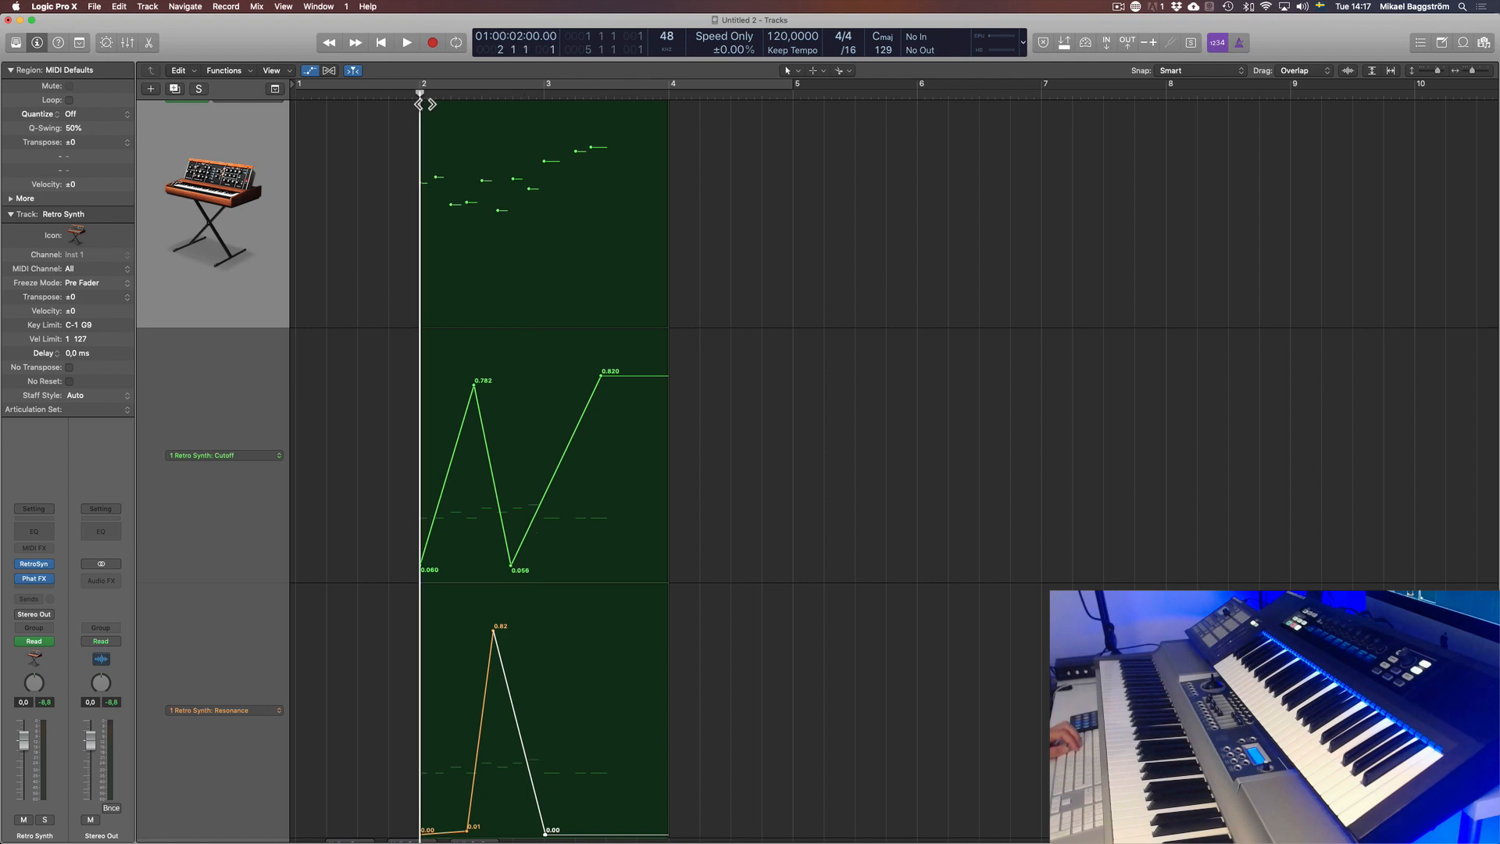
{"action": "key", "text": "space"}
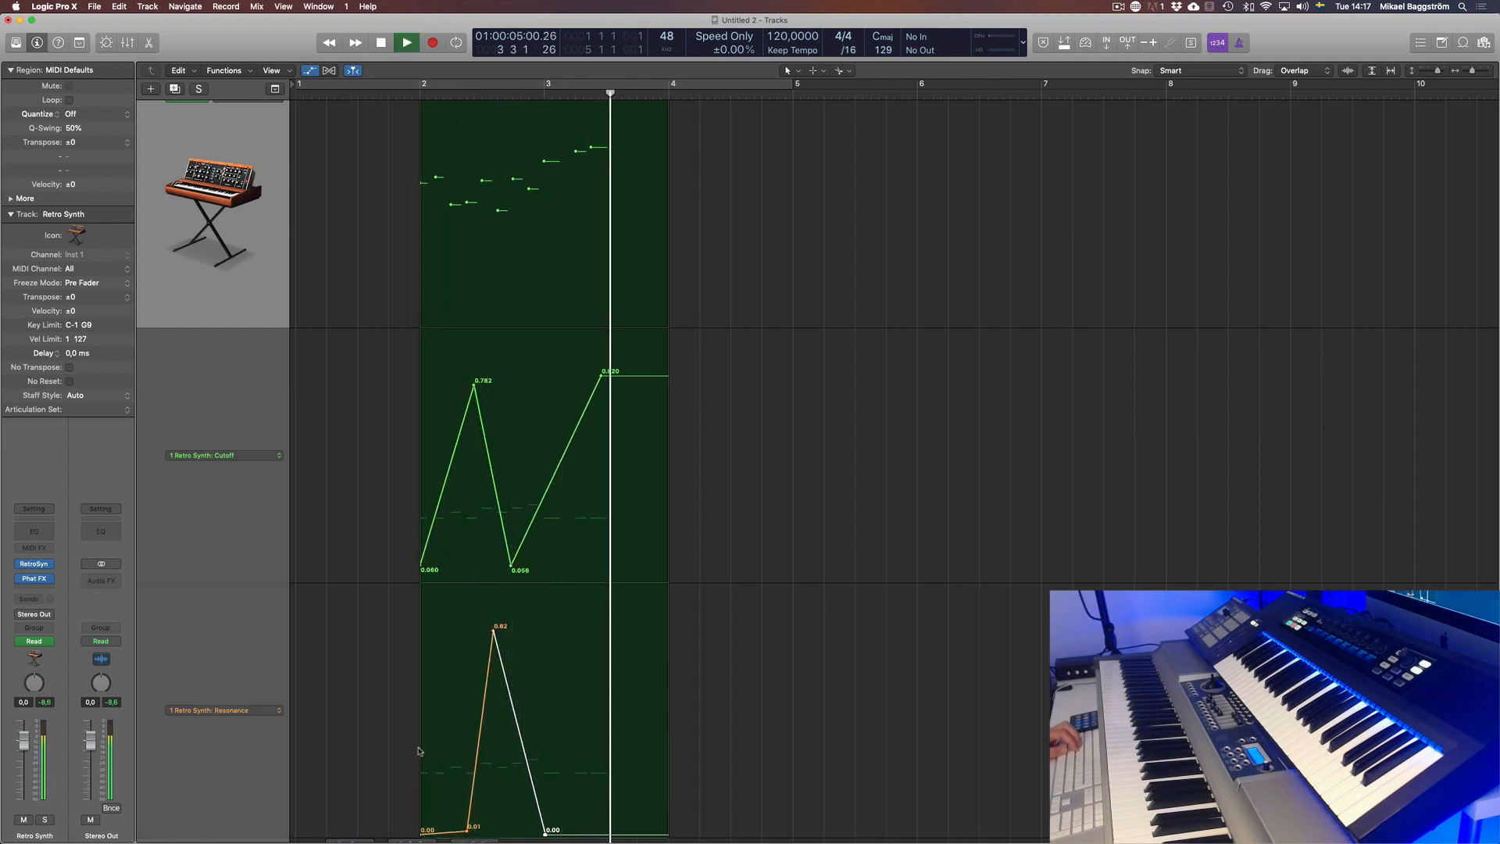
{"action": "key", "text": "space"}
Step: Show the Retro Synth plug-in window and play from bar 2 to watch the filter's Cutoff and Resonance follow the automation
{"action": "left_click", "coordinate": [422, 98]}
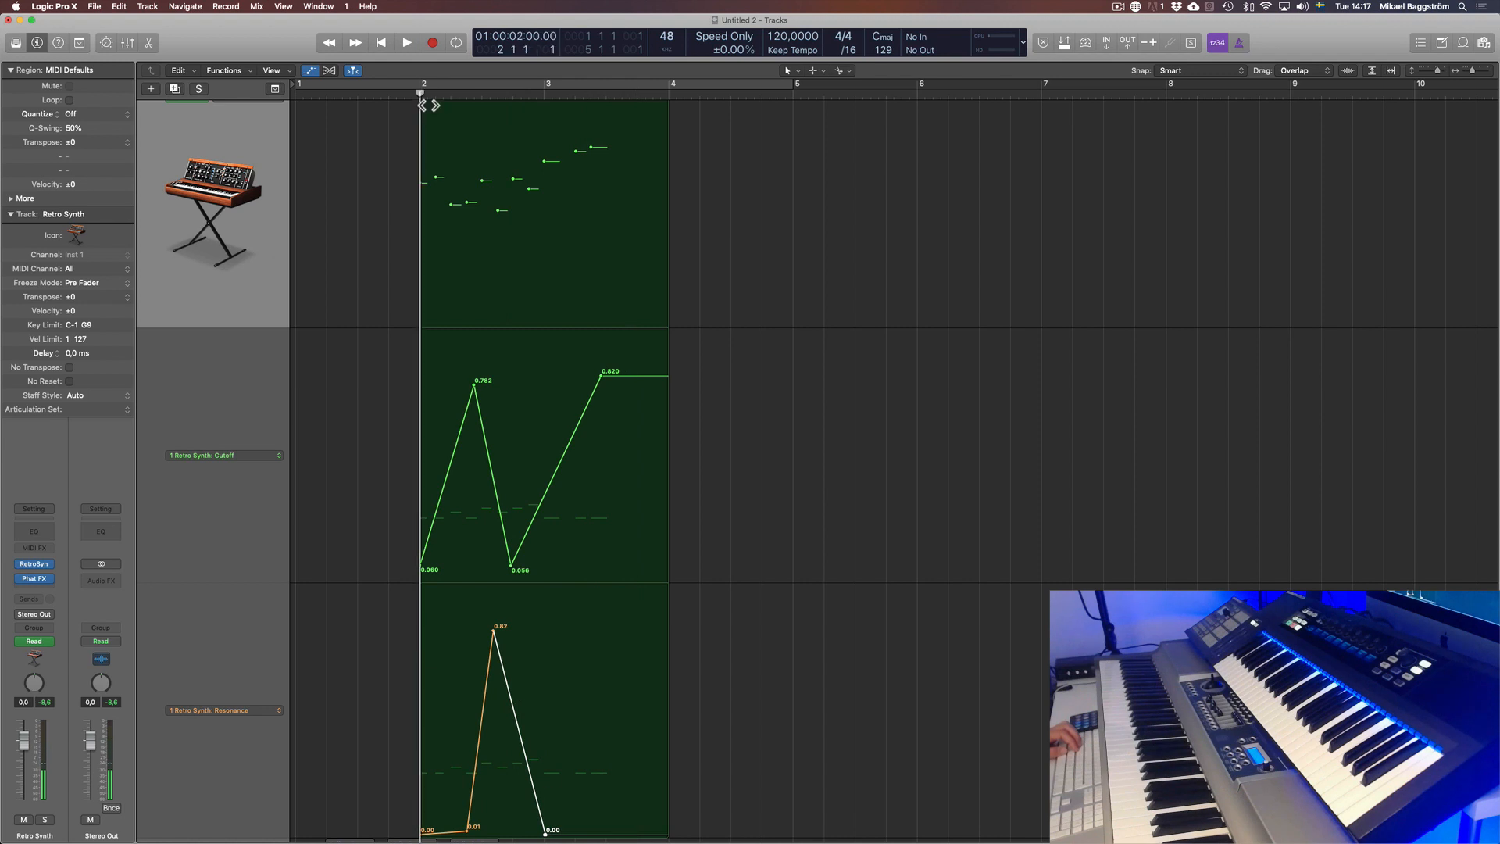
{"action": "key", "text": "v"}
{"action": "key", "text": "space"}
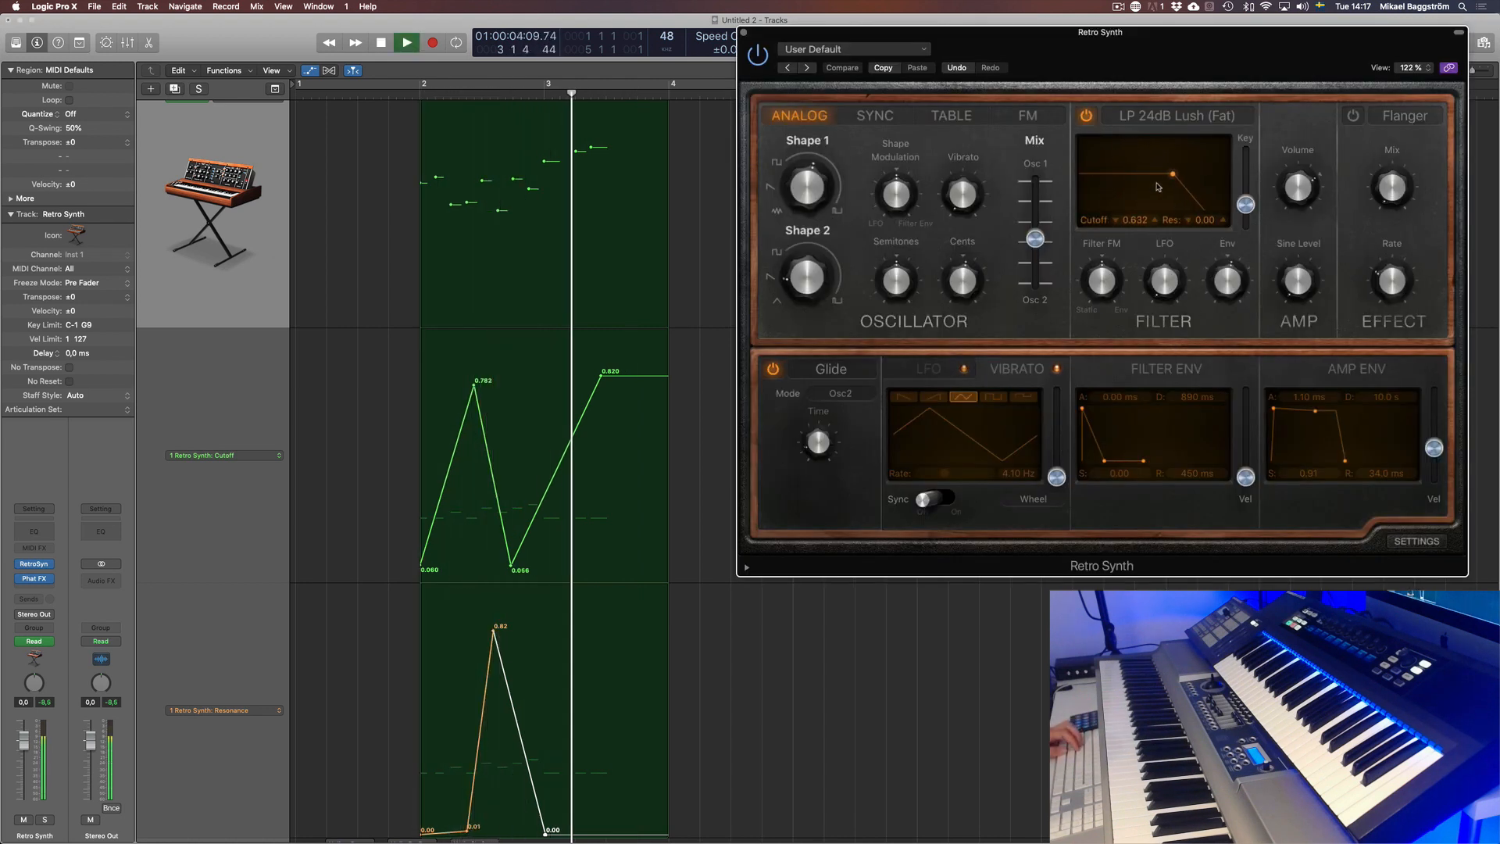
{"action": "key", "text": "space"}
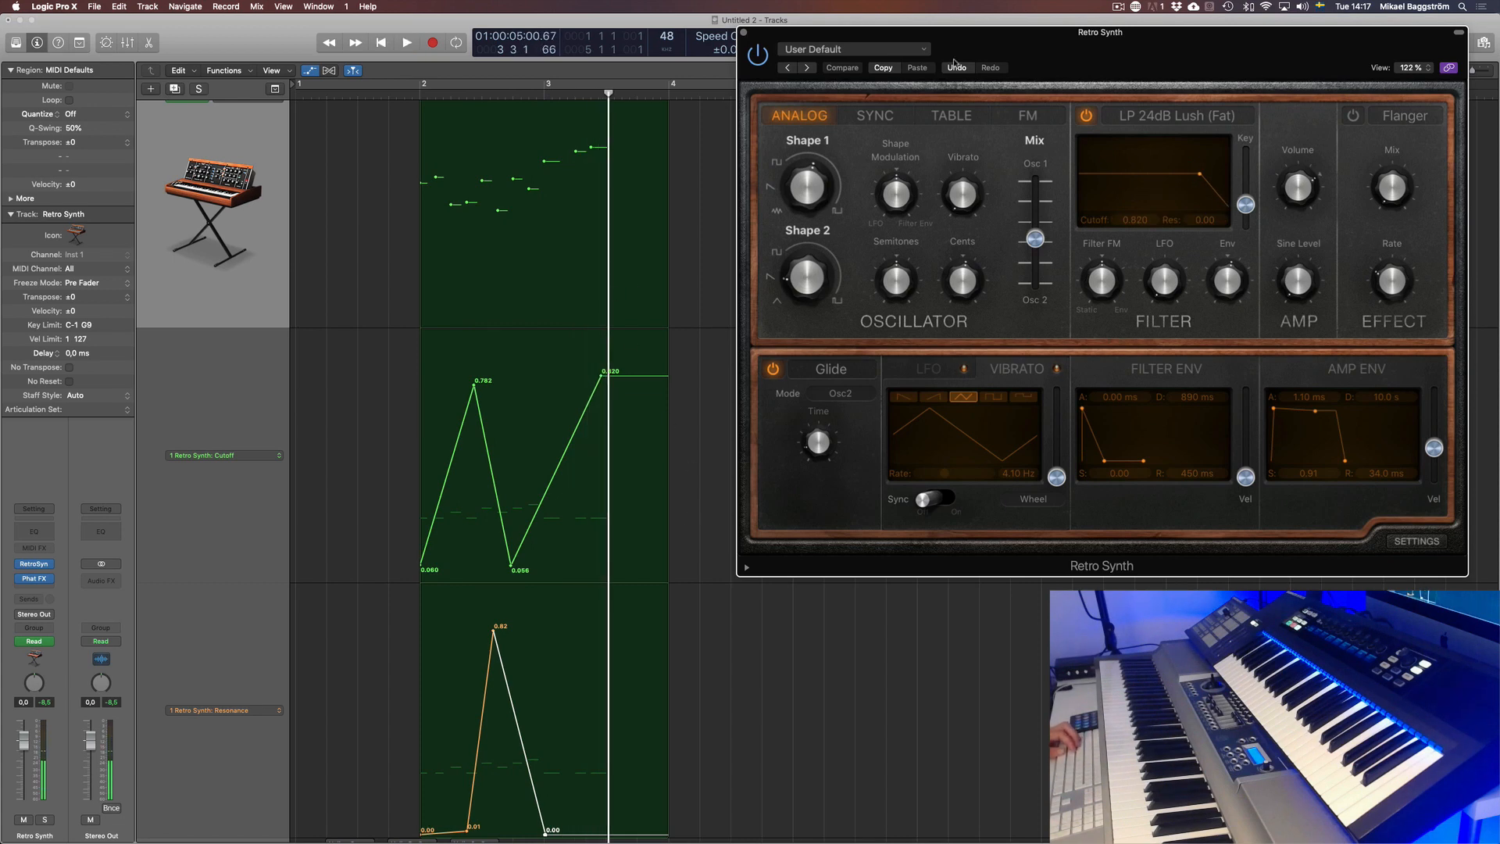
Step: Collapse the additional automation lanes of the Retro Synth track and hide the plug-in window
{"action": "left_click", "coordinate": [151, 592]}
{"action": "left_click", "coordinate": [152, 336]}
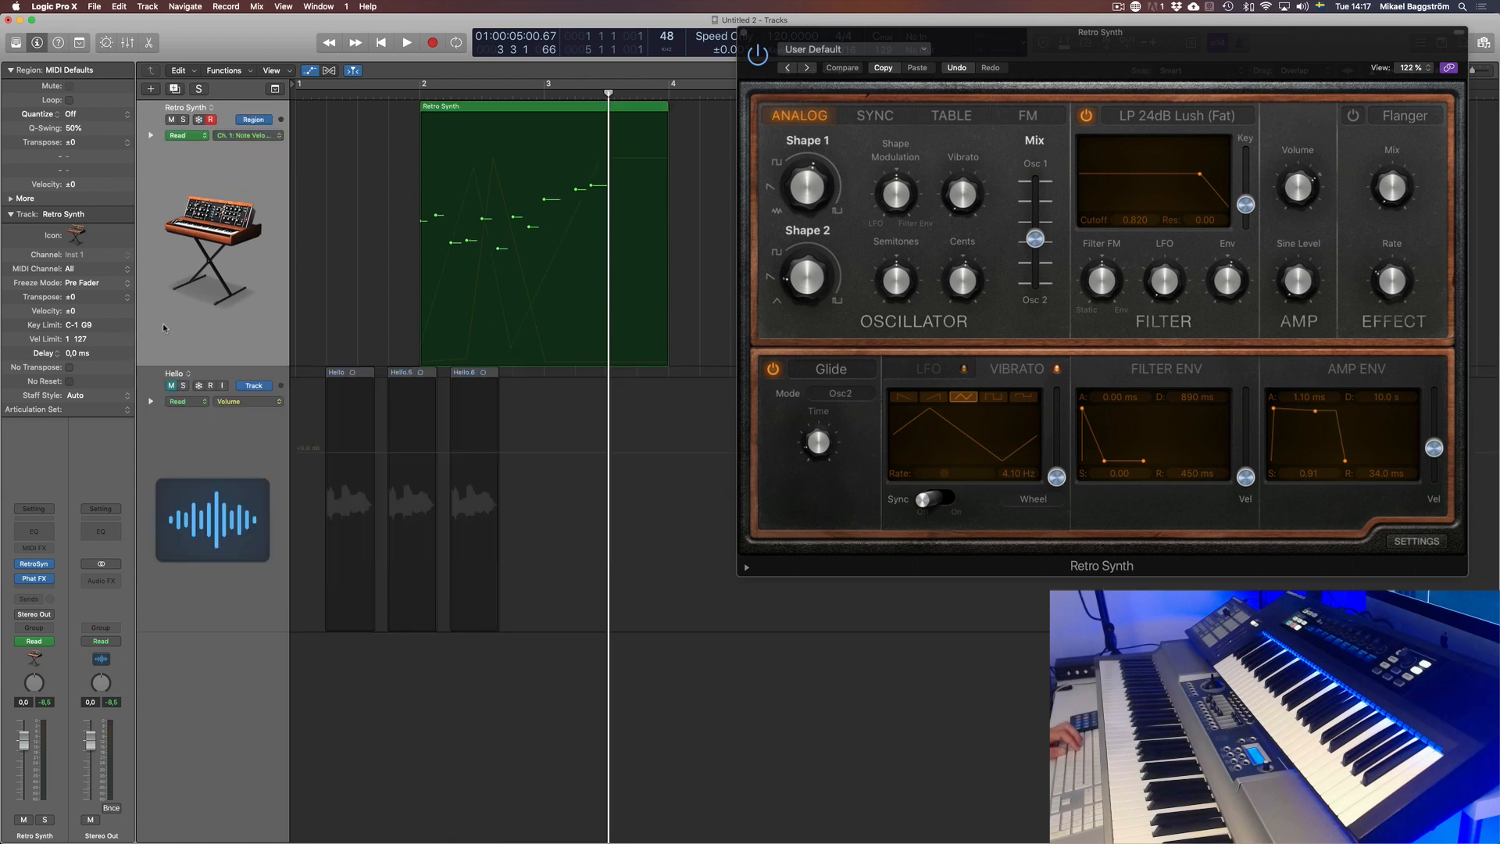
{"action": "key", "text": "v"}
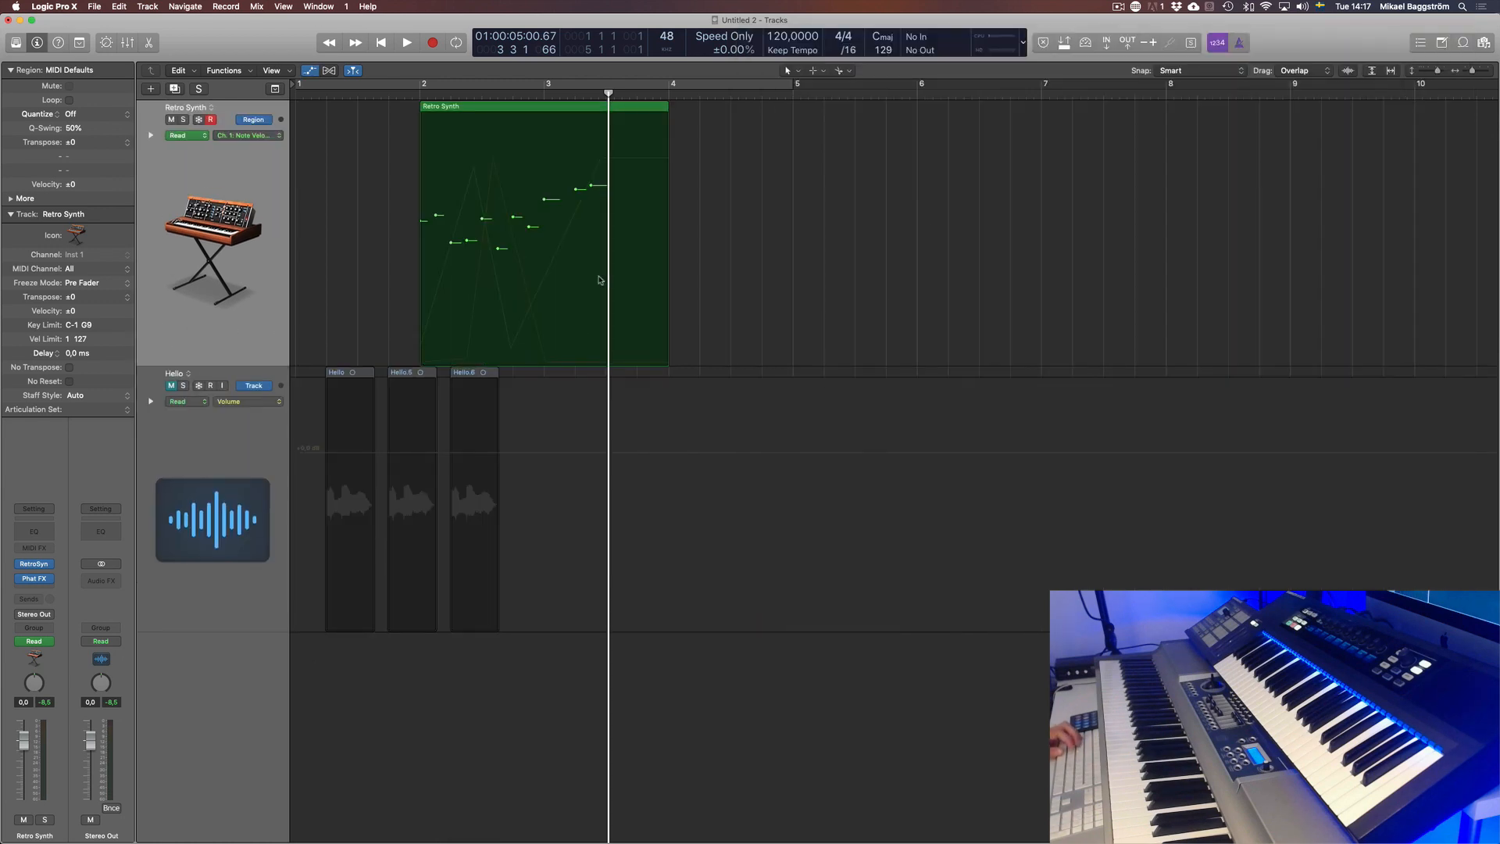
Step: Select the Retro Synth region and cycle its track automation lane through Note Velocity, Cutoff and Resonance
{"action": "key", "text": "a"}
{"action": "key", "text": "a"}
{"action": "left_click", "coordinate": [268, 276]}
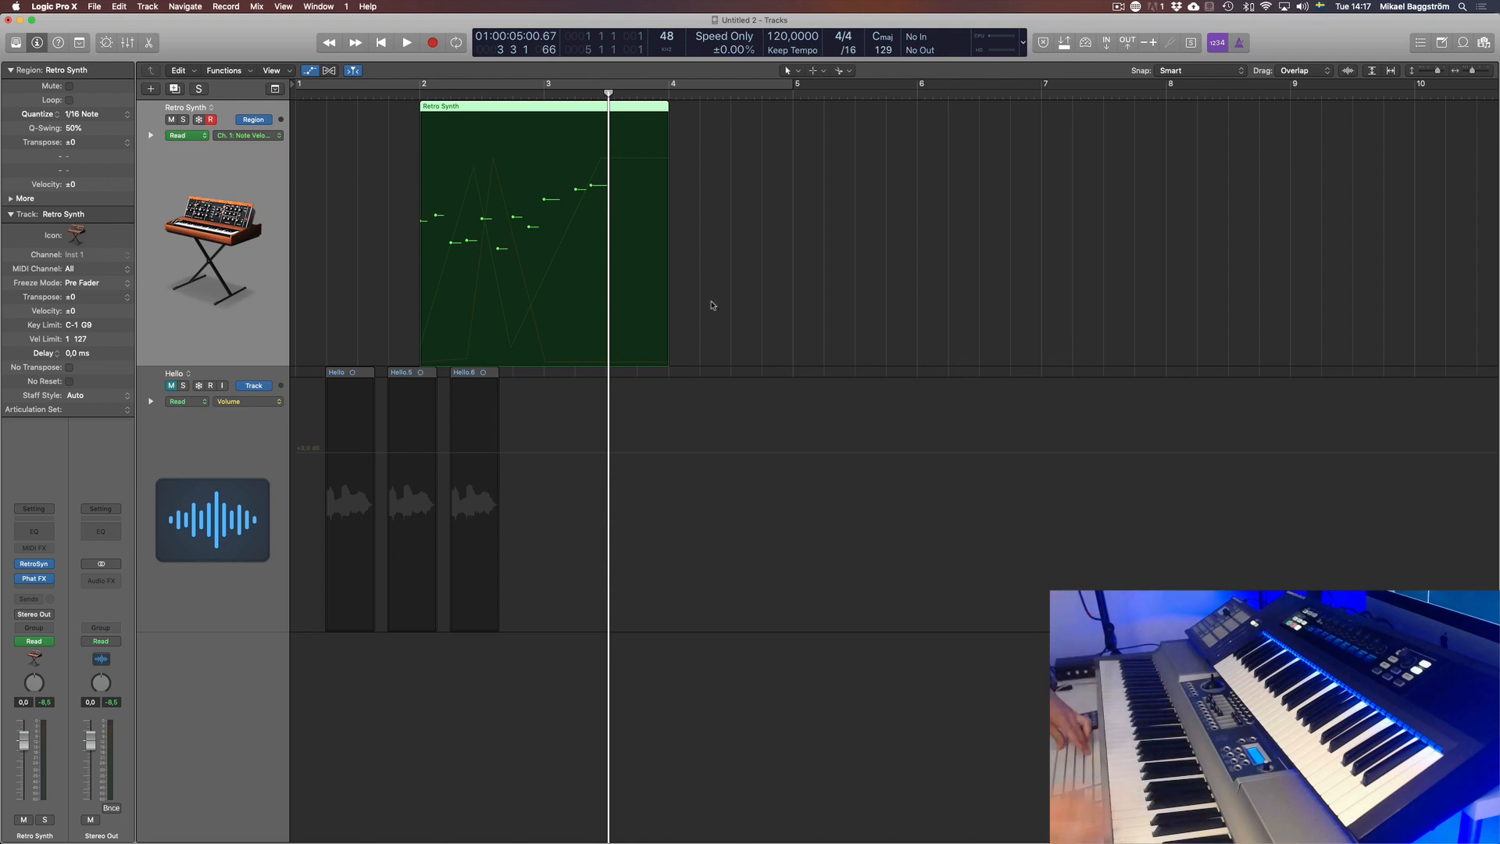
{"action": "left_click", "coordinate": [442, 262]}
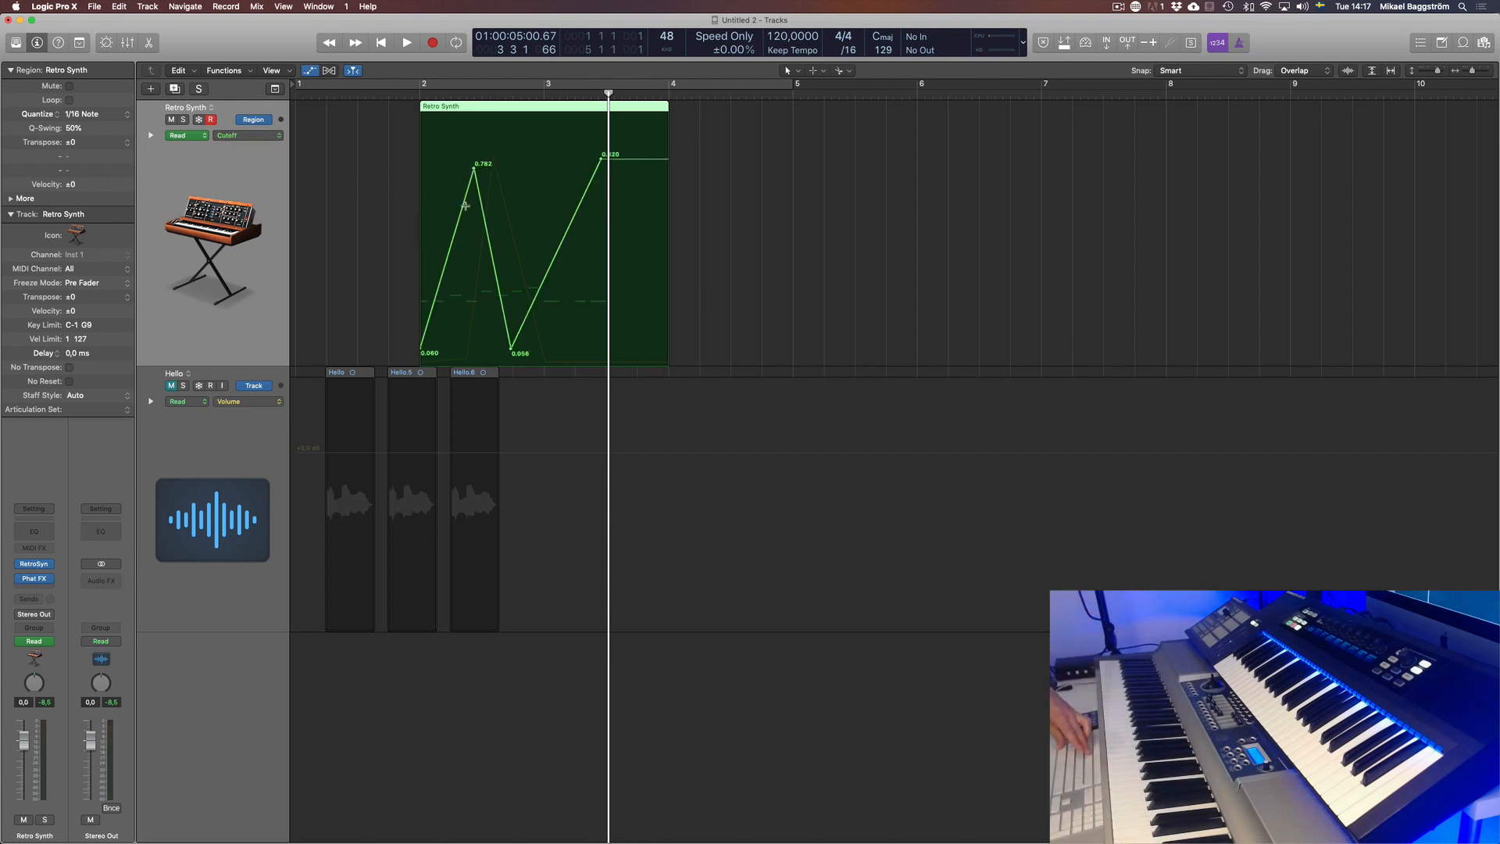
{"action": "key", "text": "ctrl+super+Down"}
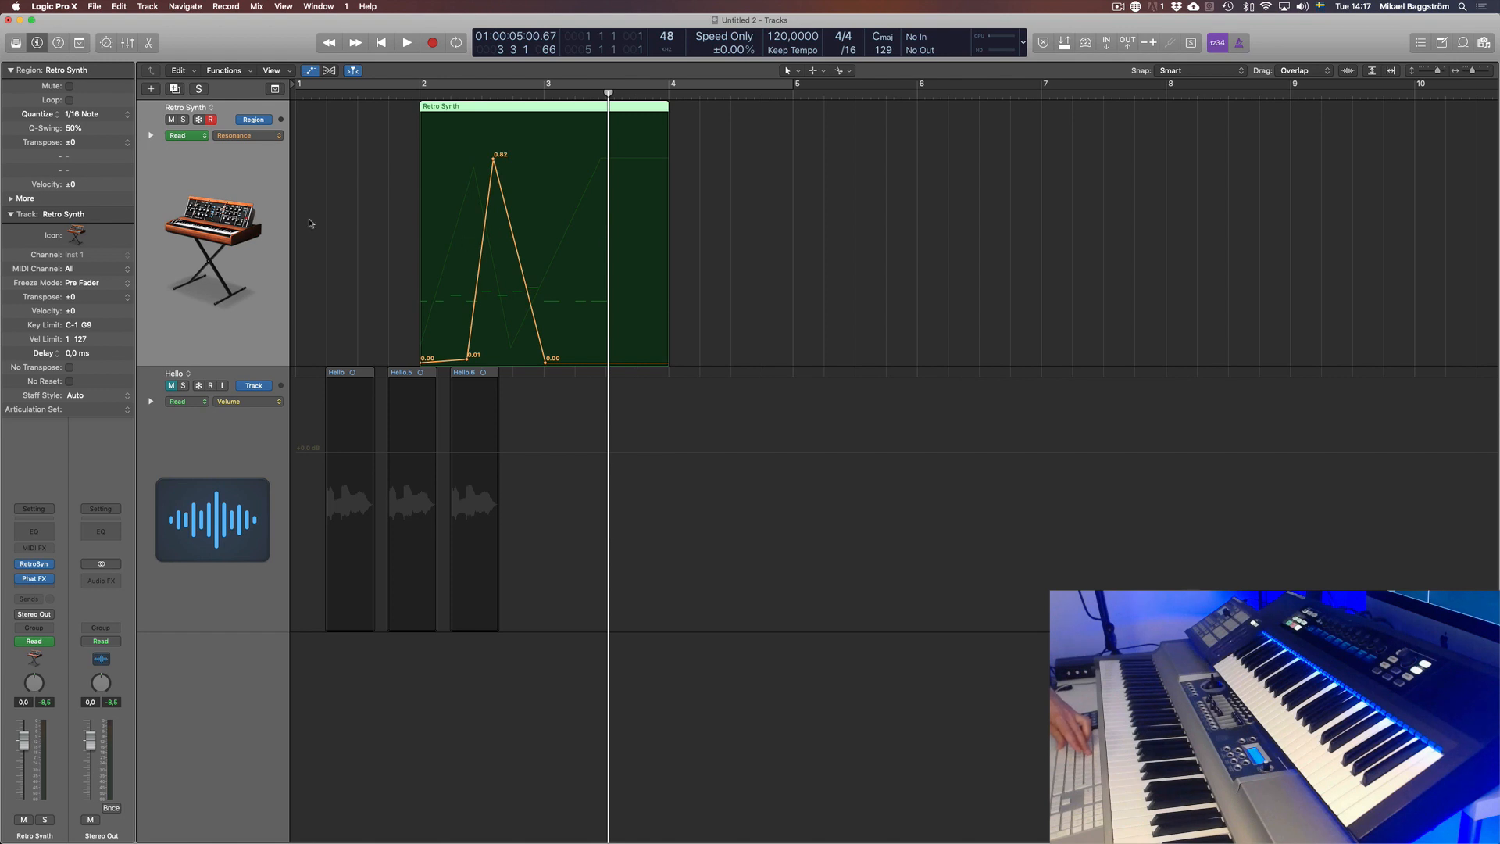
{"action": "key", "text": "ctrl+super+Down"}
{"action": "key", "text": "ctrl+super+Down"}
{"action": "key", "text": "ctrl+super+Down"}
{"action": "key", "text": "ctrl+super+Down"}
{"action": "key", "text": "ctrl+super+Down"}
{"action": "key", "text": "ctrl+super+Down"}
{"action": "key", "text": "ctrl+super+Down"}
{"action": "key", "text": "ctrl+super+Down"}
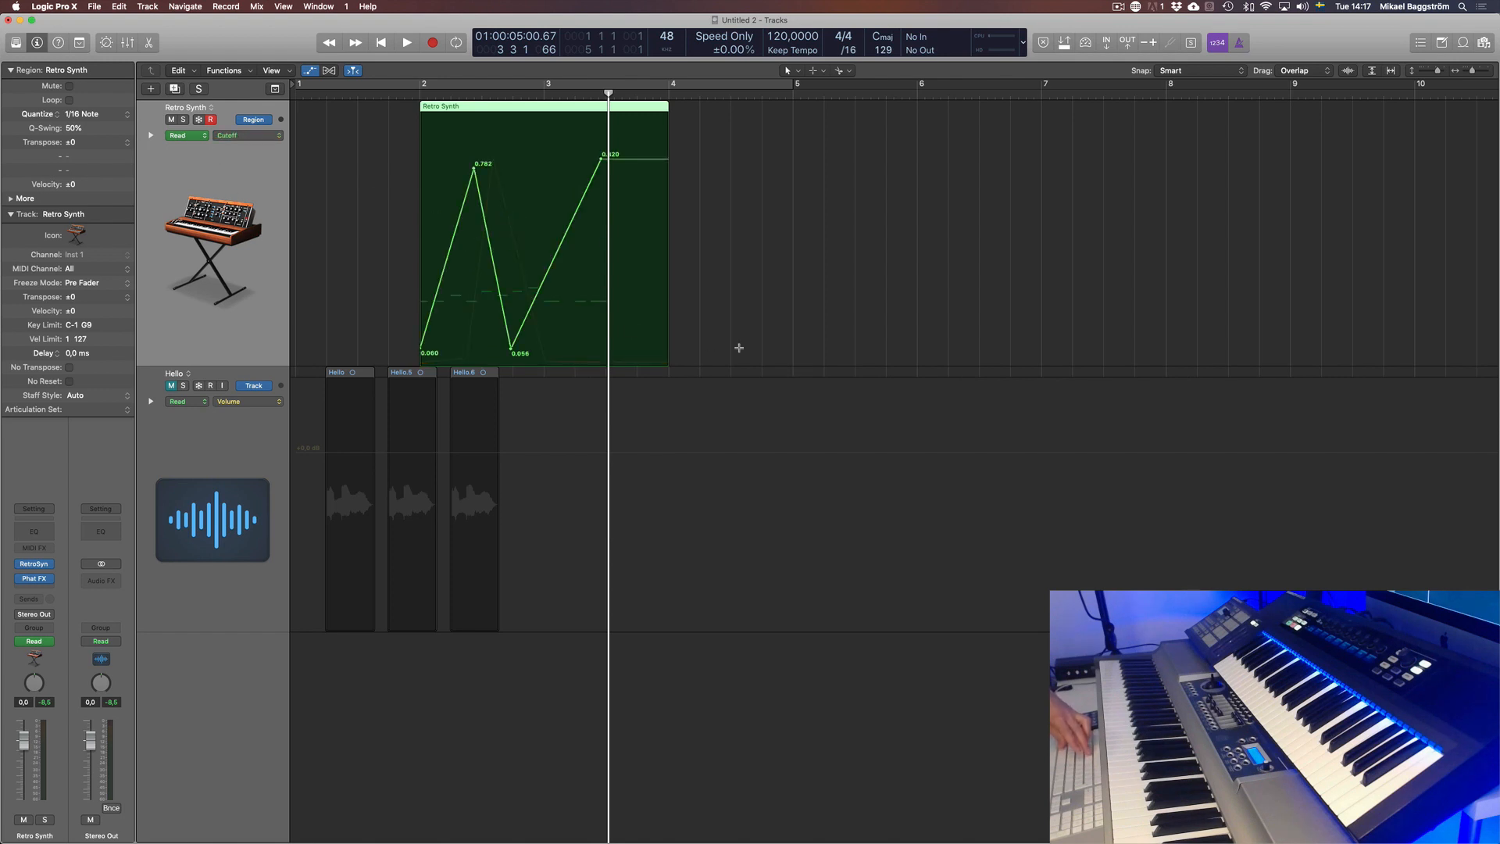
{"action": "key", "text": "ctrl+super+Down"}
{"action": "key", "text": "ctrl+super+Down"}
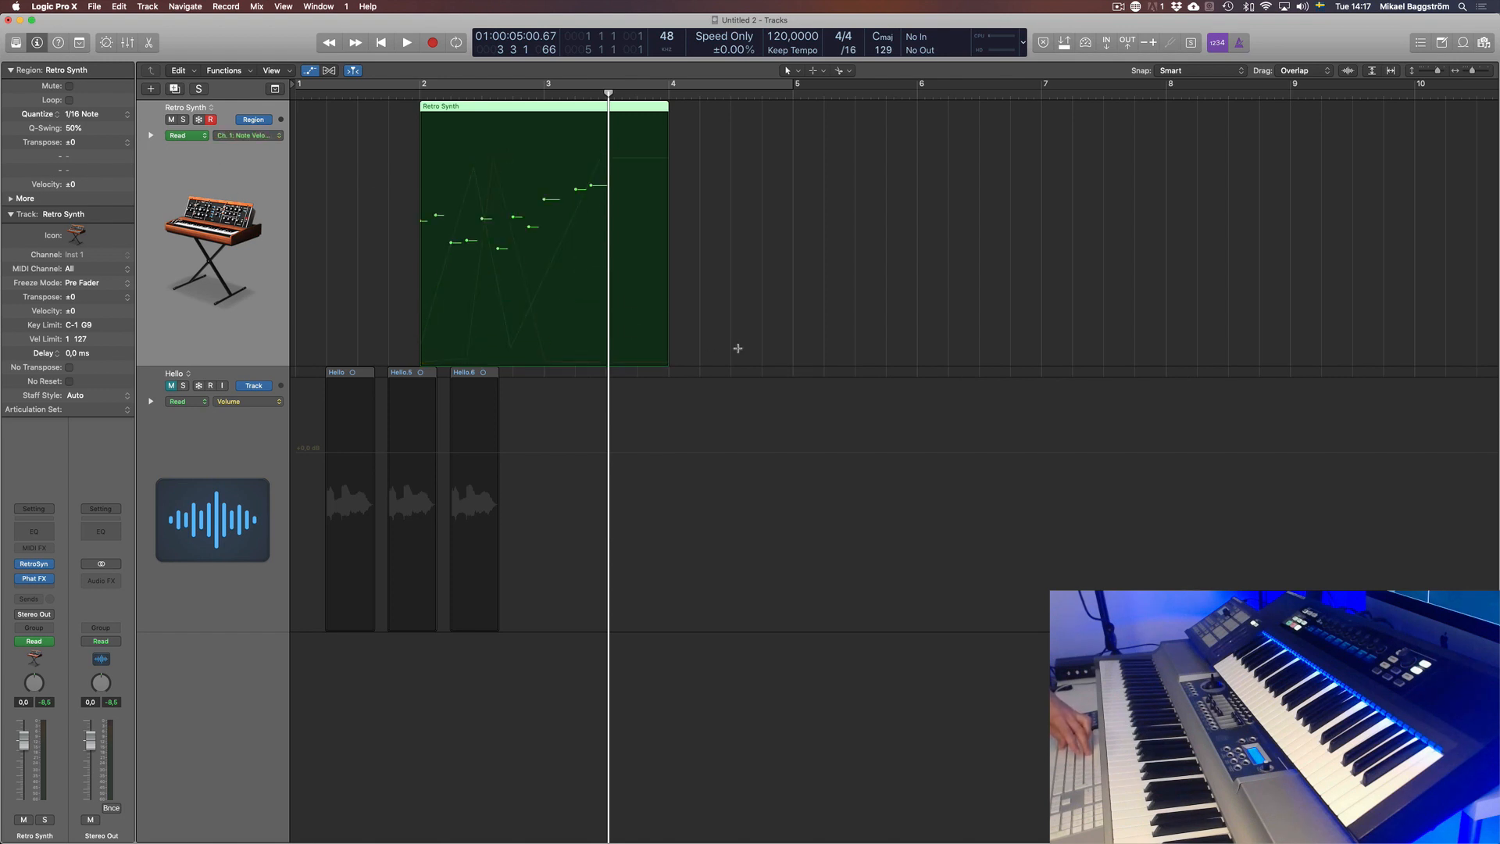
Step: Toggle track automation off and on, and switch the Retro Synth lane from Note Velocity to Cutoff
{"action": "left_click", "coordinate": [267, 135]}
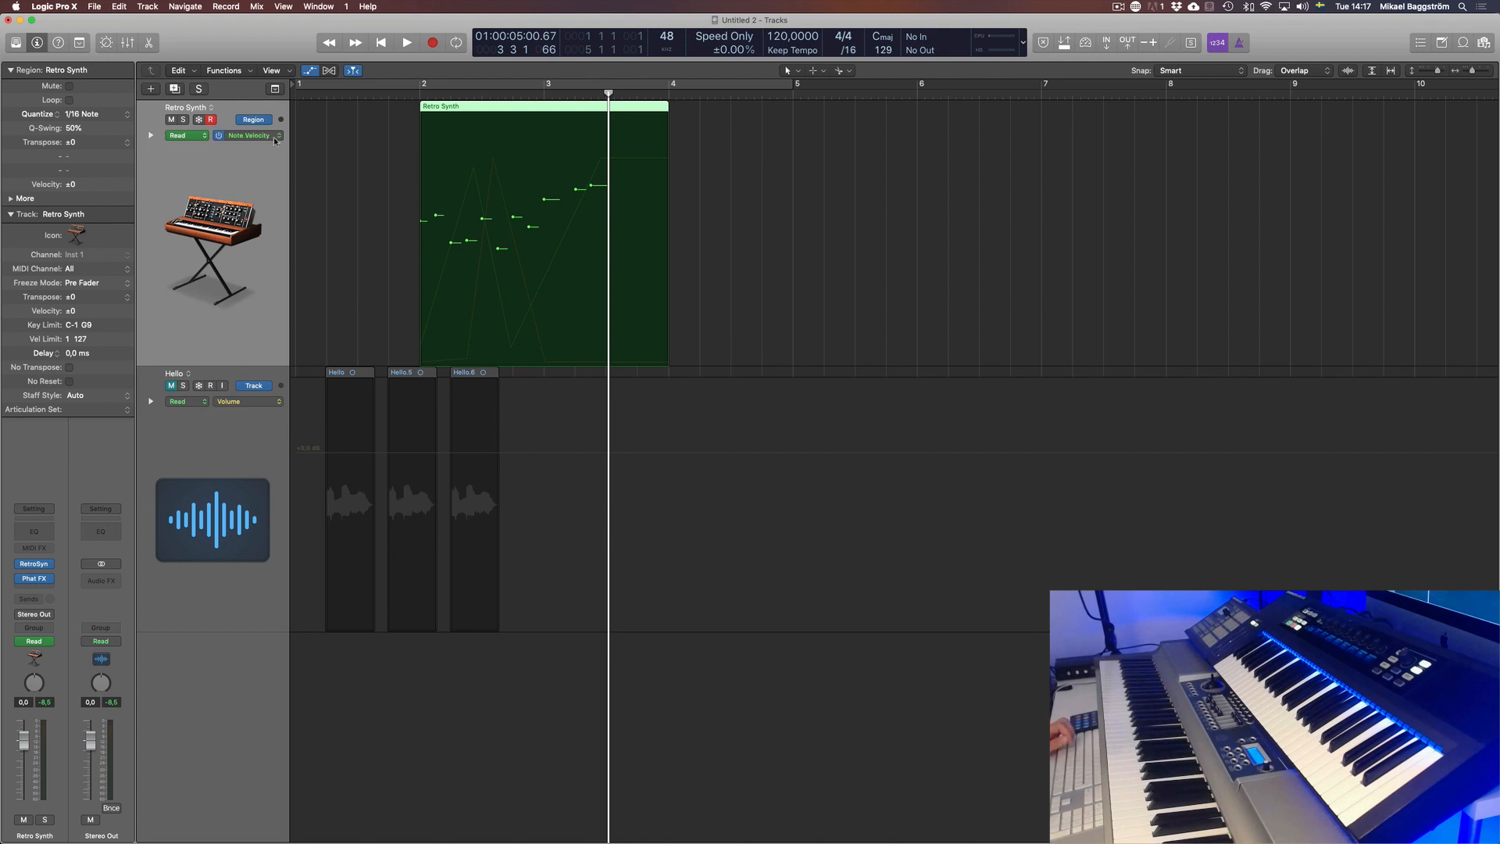
{"action": "left_click", "coordinate": [262, 308]}
{"action": "key", "text": "a"}
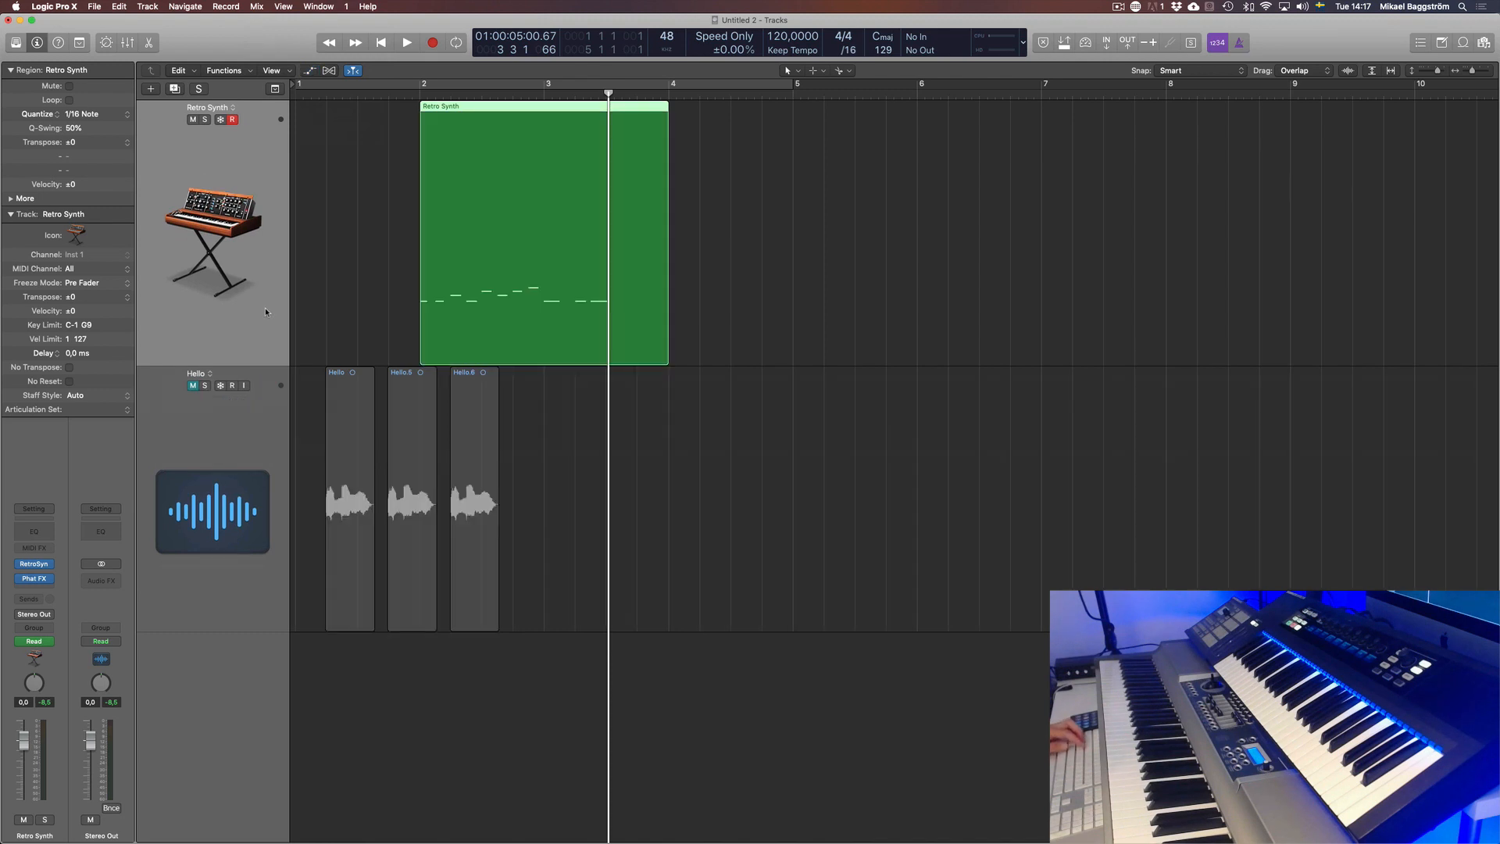
{"action": "key", "text": "a"}
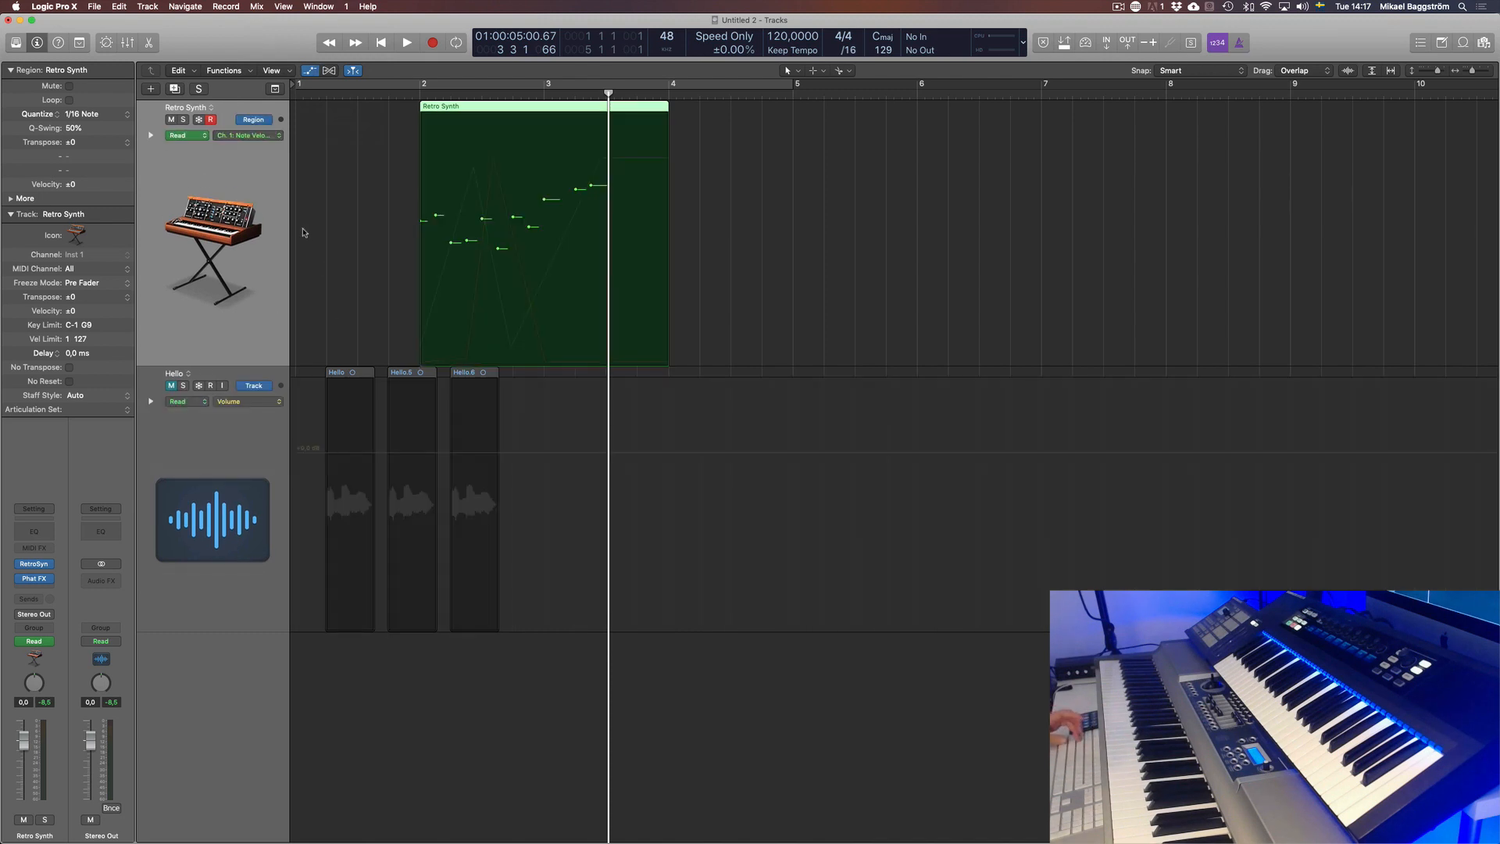
{"action": "key", "text": "ctrl+super+Right"}
{"action": "key", "text": "ctrl+super+Right"}
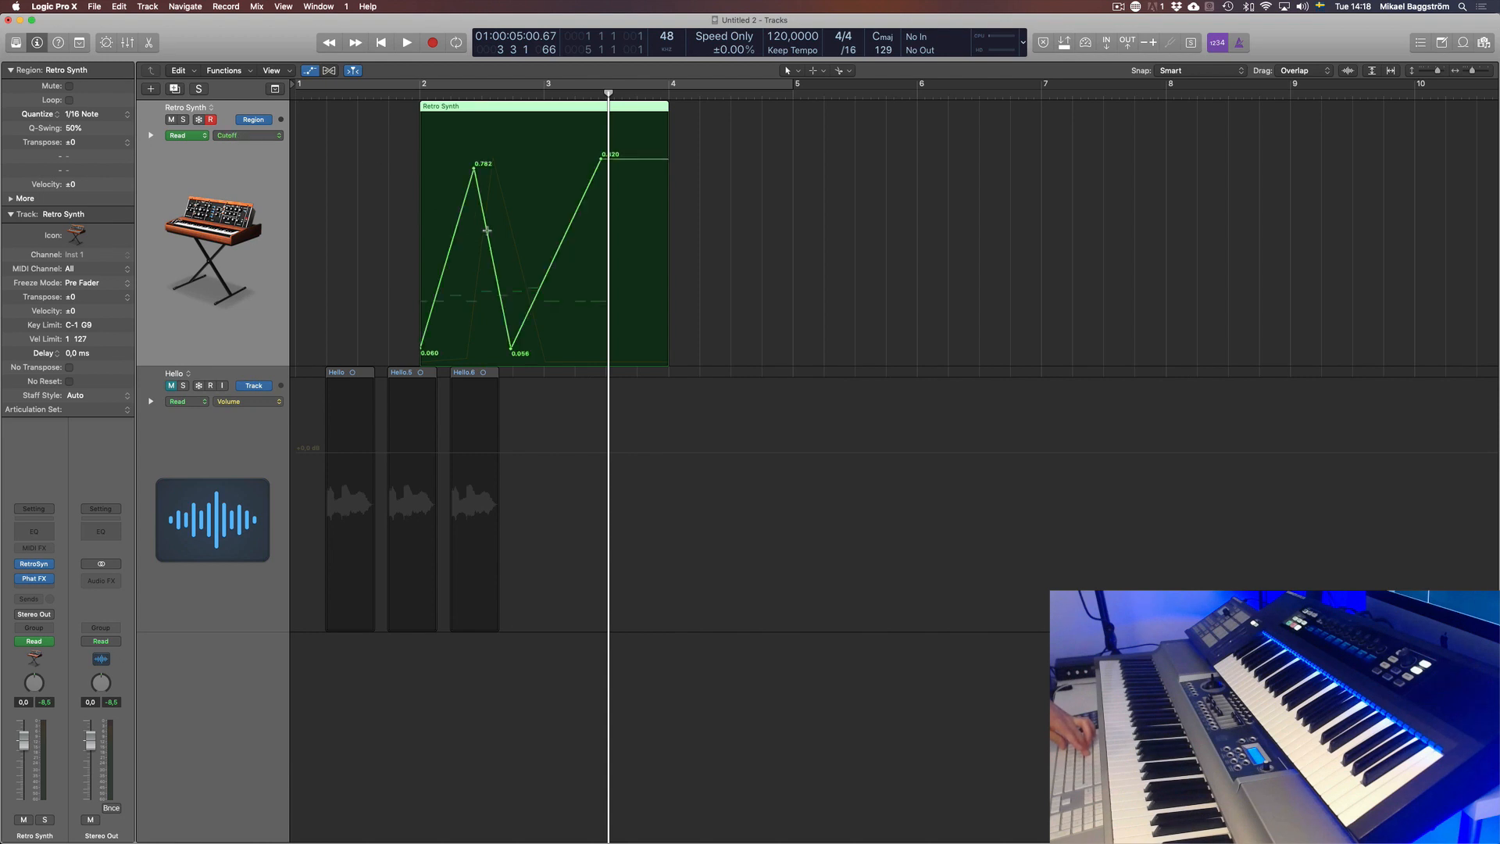
{"action": "key", "text": "p"}
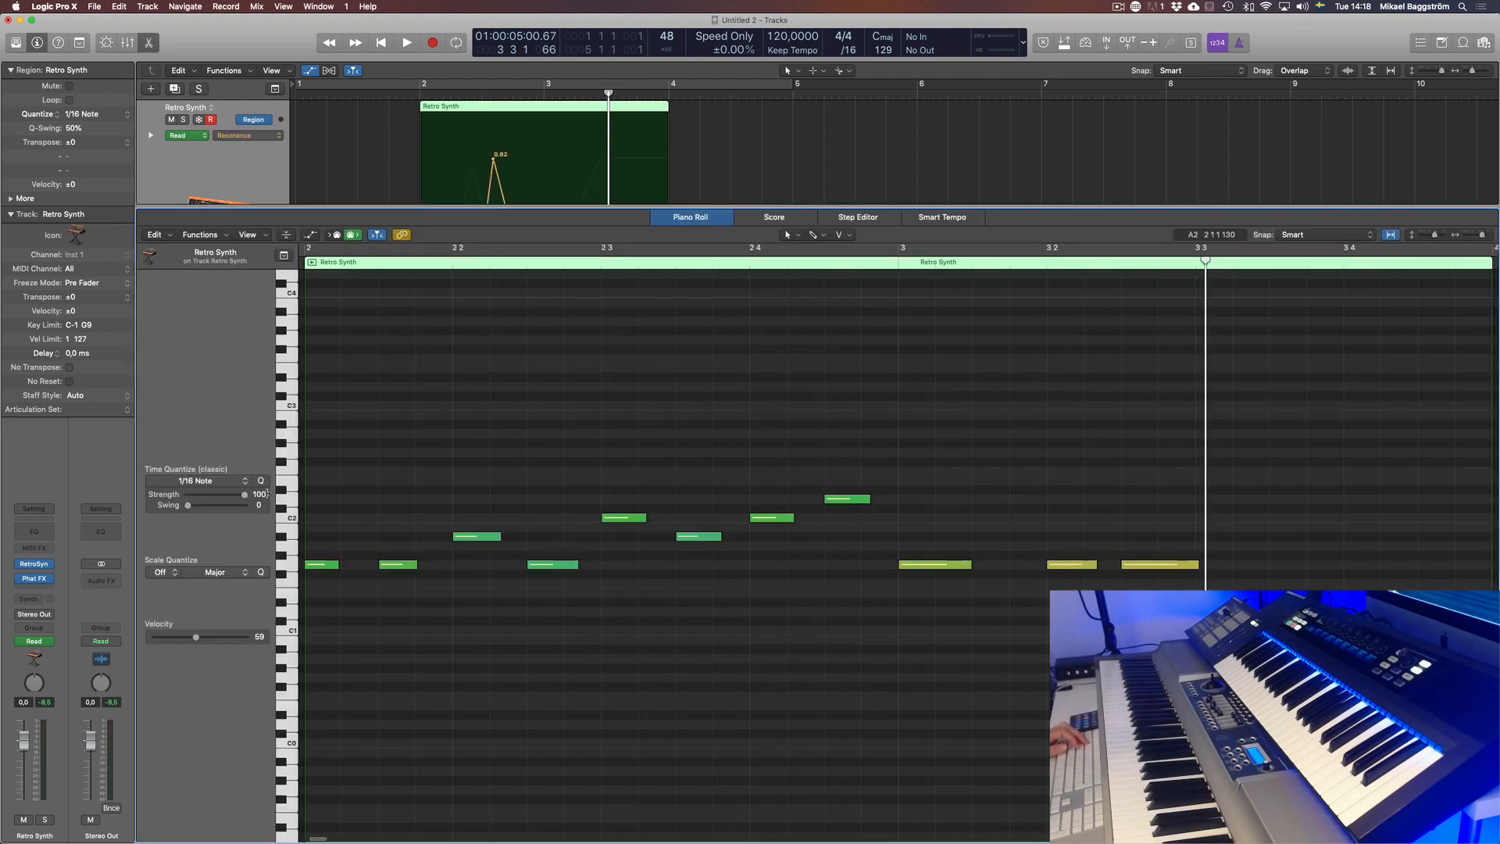
{"action": "left_click", "coordinate": [558, 134]}
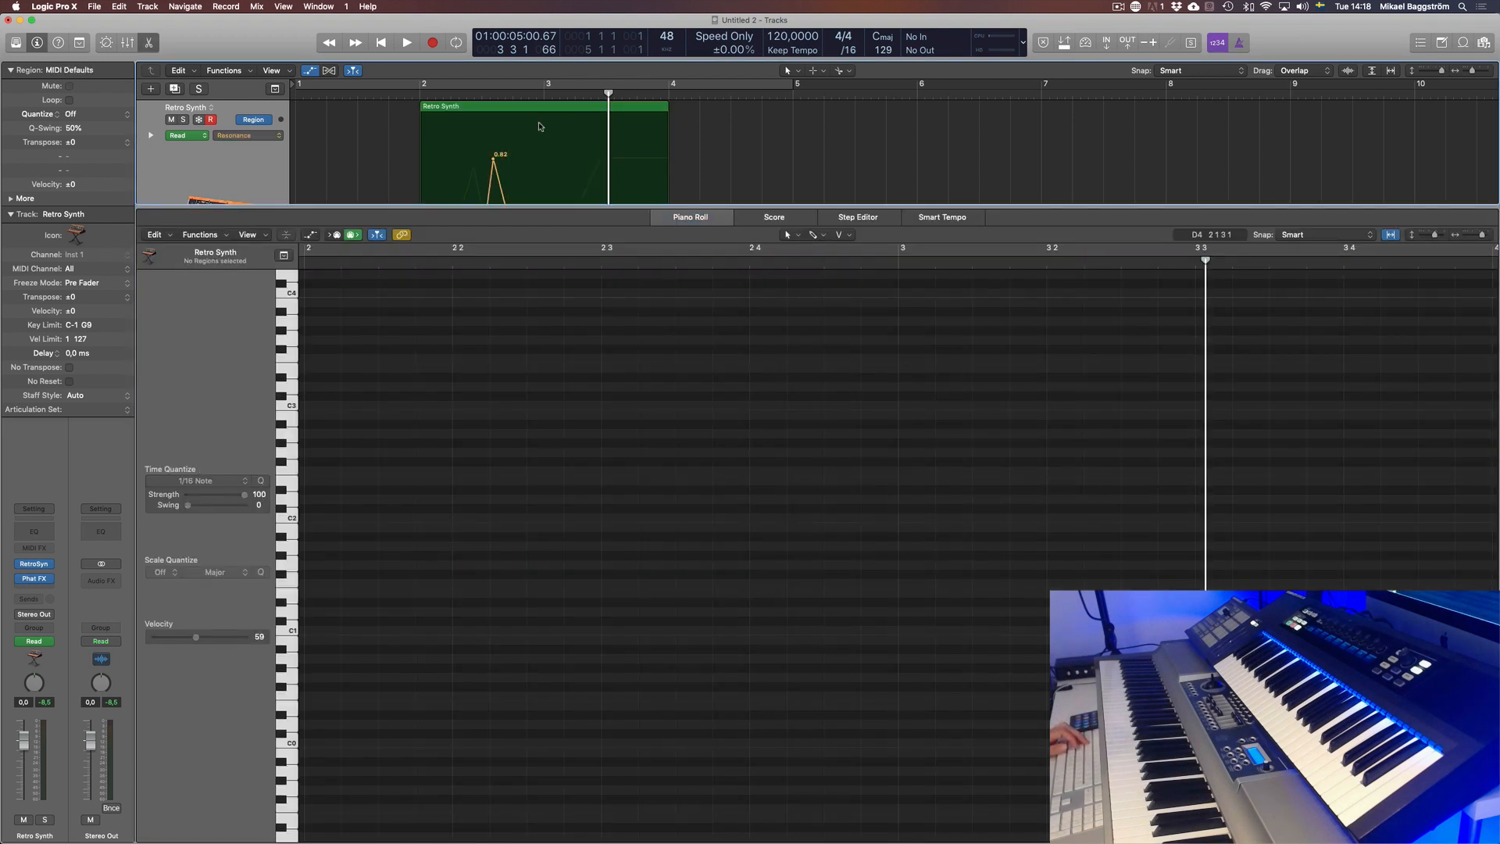
{"action": "key", "text": "p"}
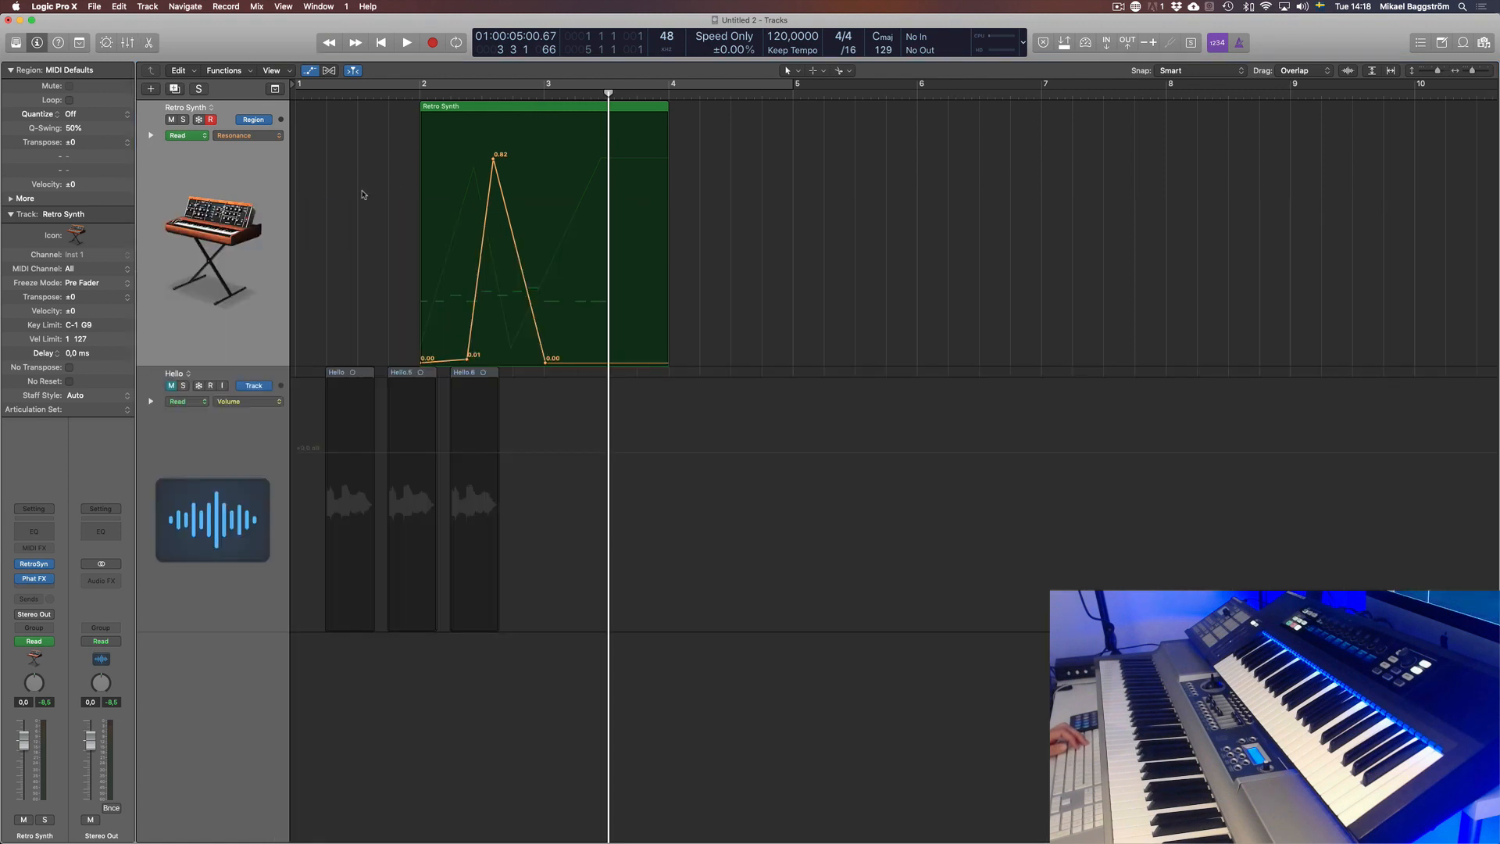
Step: Hide track automation and open the Retro Synth region in the Piano Roll with its automation lane shown
{"action": "left_click", "coordinate": [459, 122]}
{"action": "key", "text": "a"}
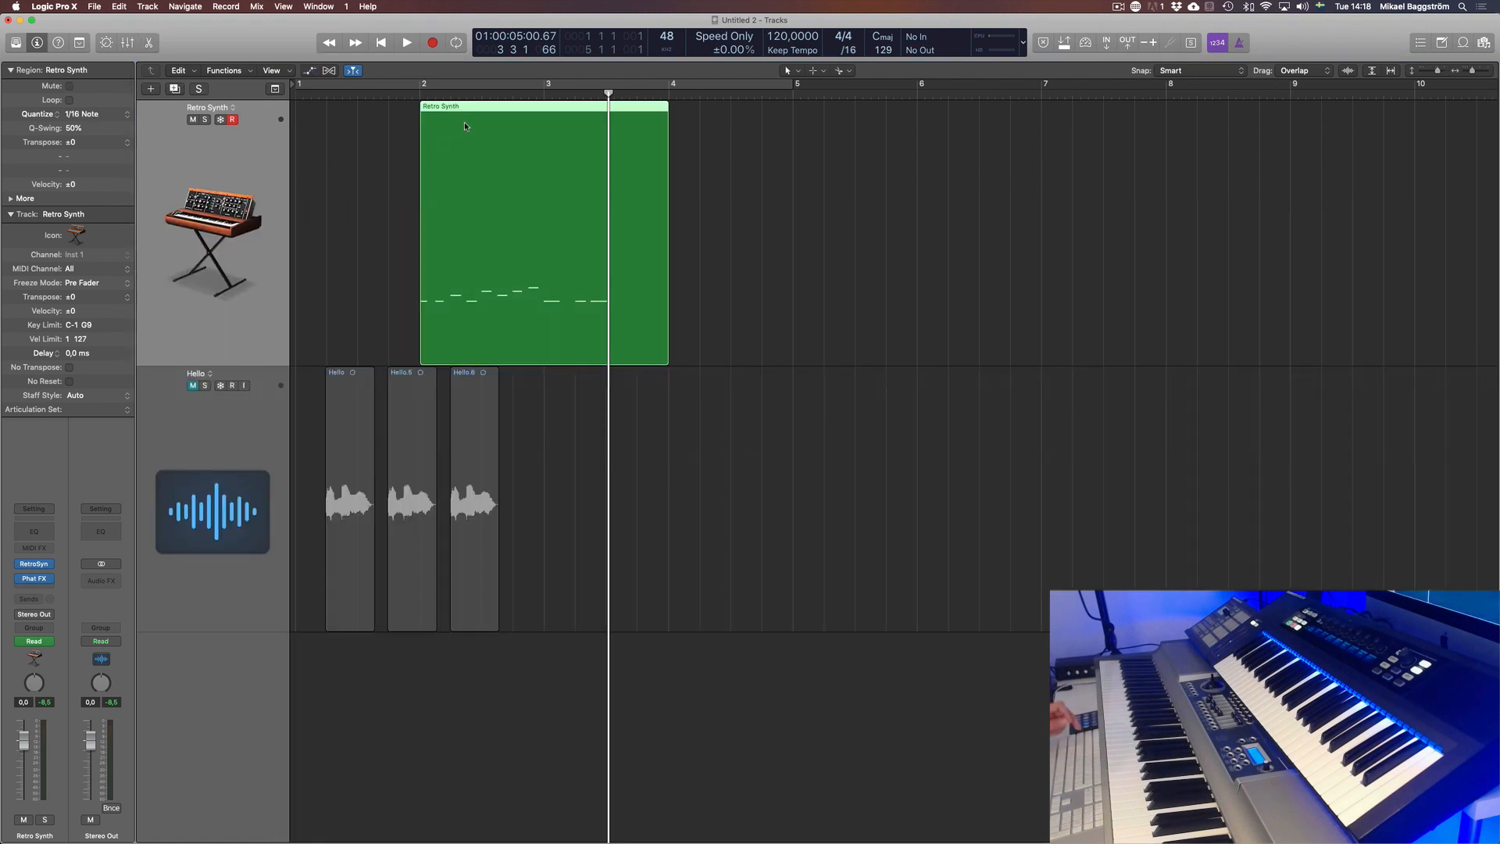
{"action": "double_click", "coordinate": [464, 122]}
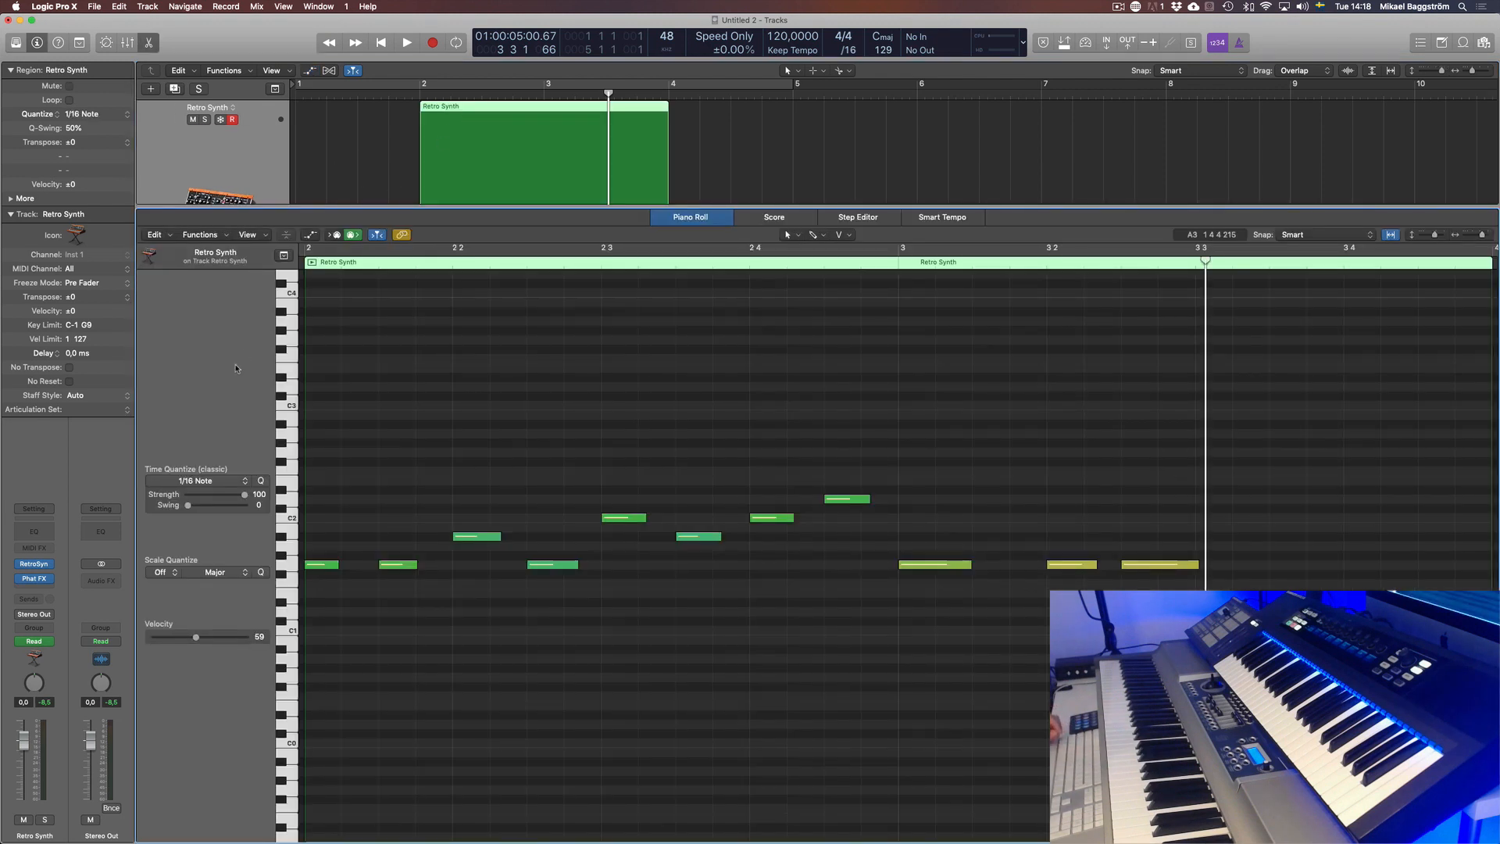
{"action": "key", "text": "a"}
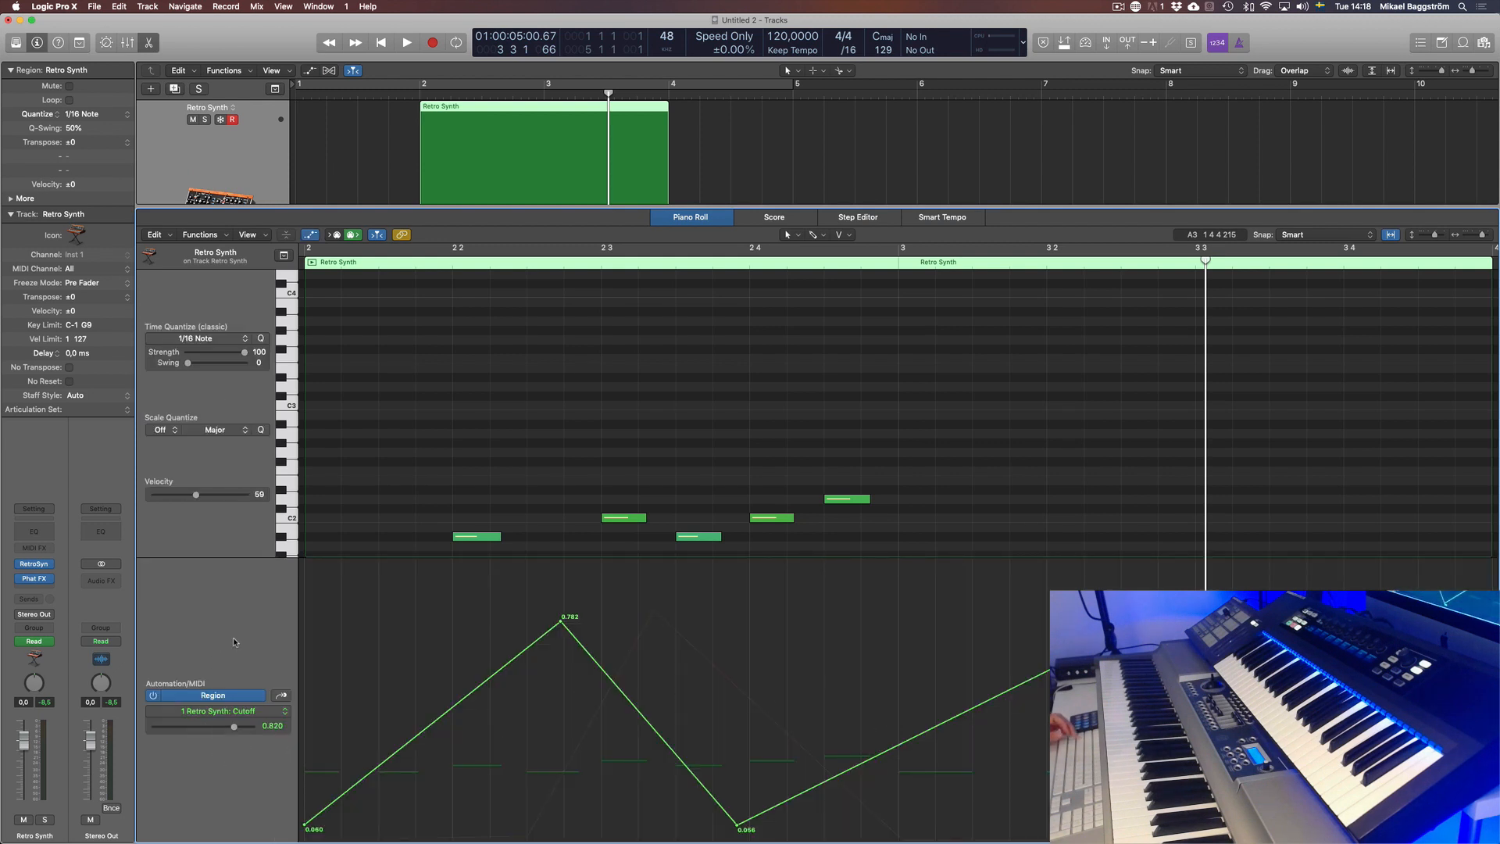
Step: In the Piano Roll's Cutoff lane, move the first peak earlier to about 0.844 and add points at about 0.346 and 0.732
{"action": "left_click", "coordinate": [449, 835]}
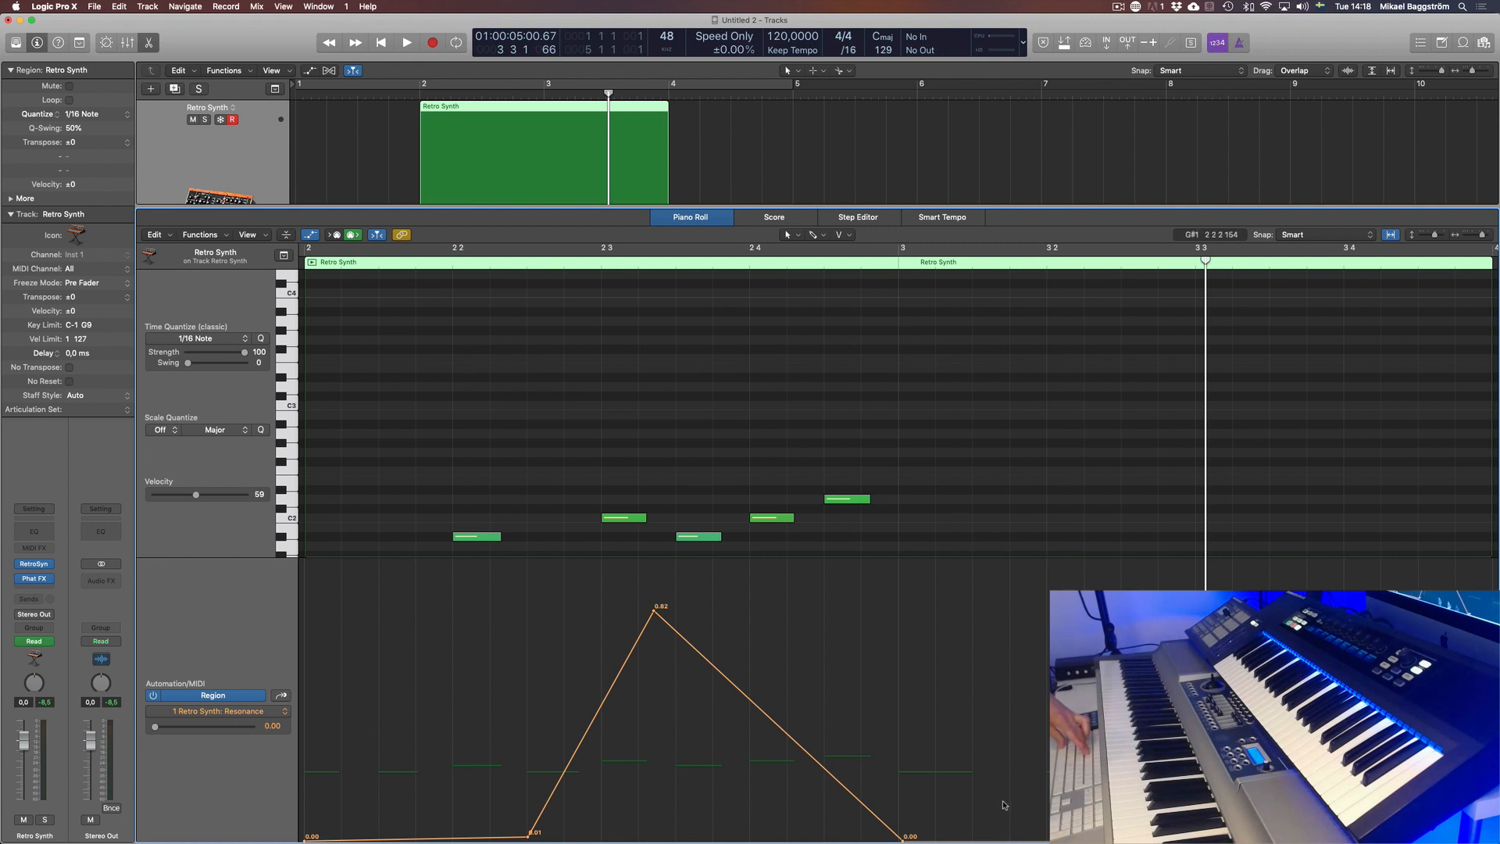
{"action": "left_click", "coordinate": [637, 703]}
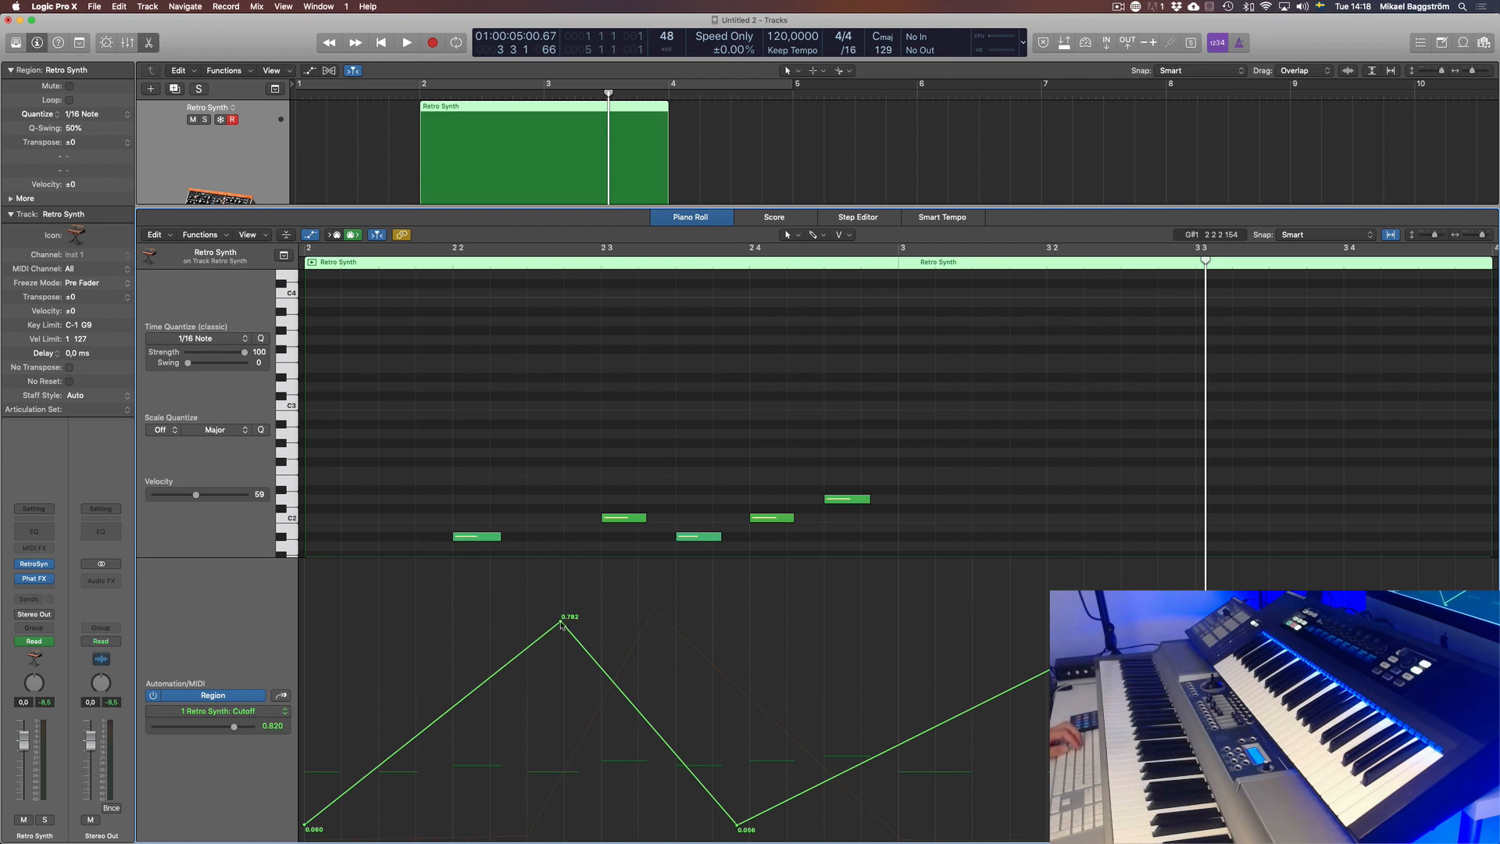
{"action": "left_click_drag", "start_coordinate": [561, 623], "coordinate": [509, 603]}
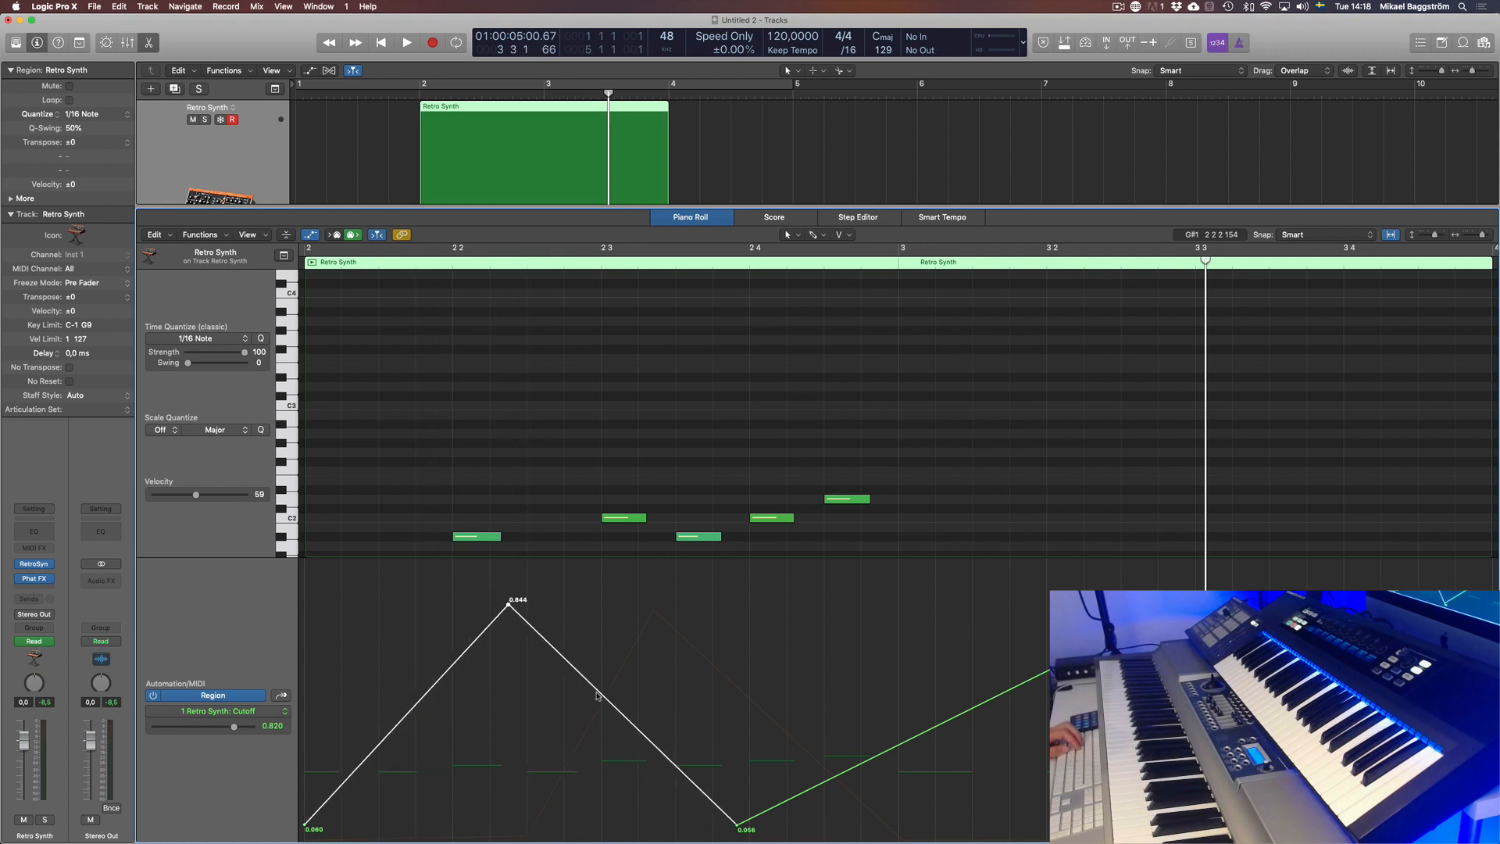
{"action": "left_click_drag", "start_coordinate": [597, 694], "coordinate": [687, 637]}
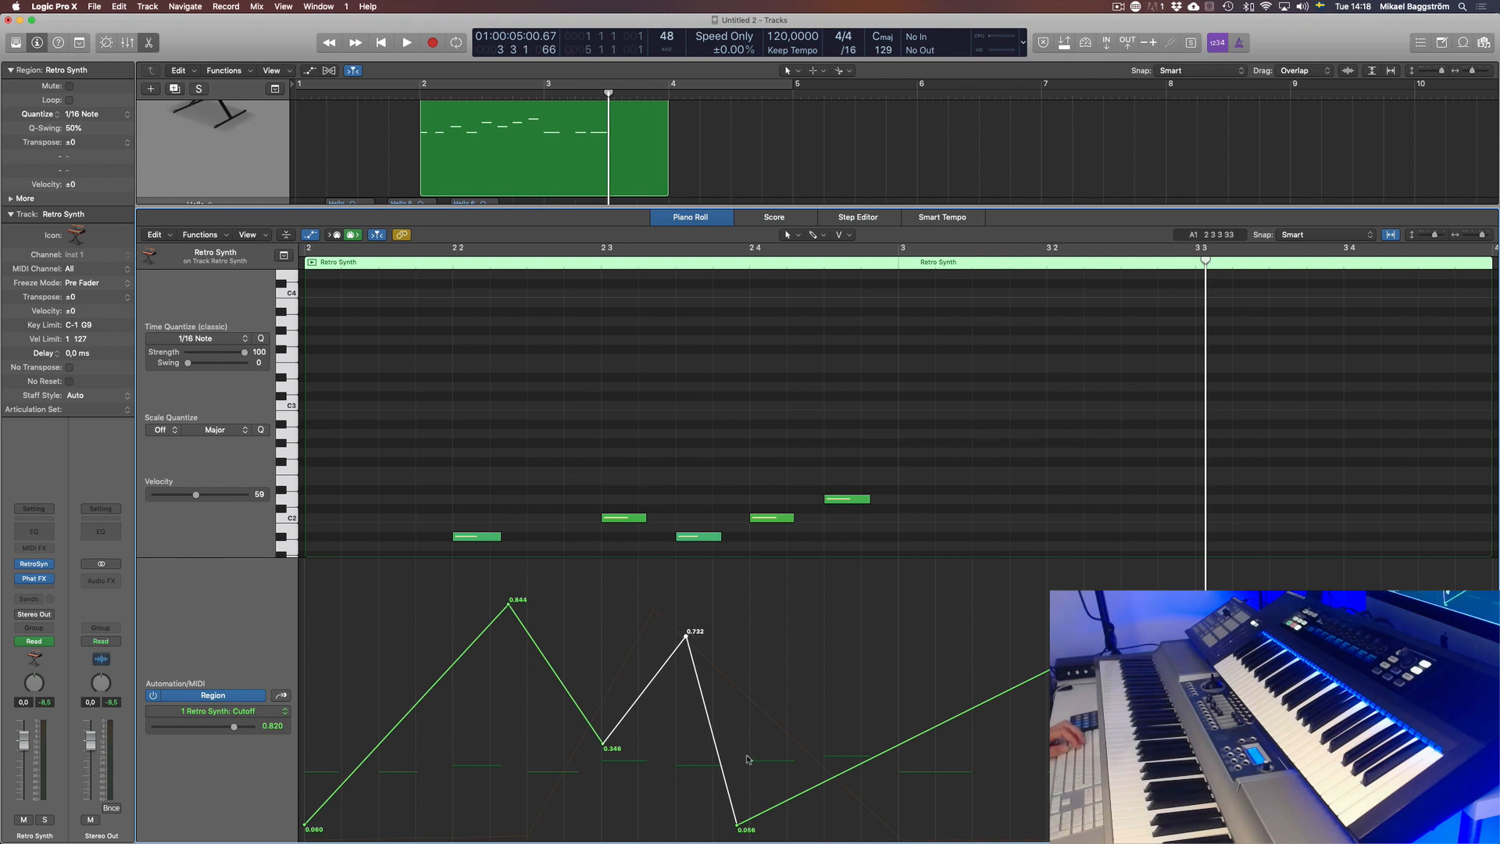
Step: Close the Piano Roll and show track automation with Cutoff on the Retro Synth lane
{"action": "key", "text": "e"}
{"action": "key", "text": "a"}
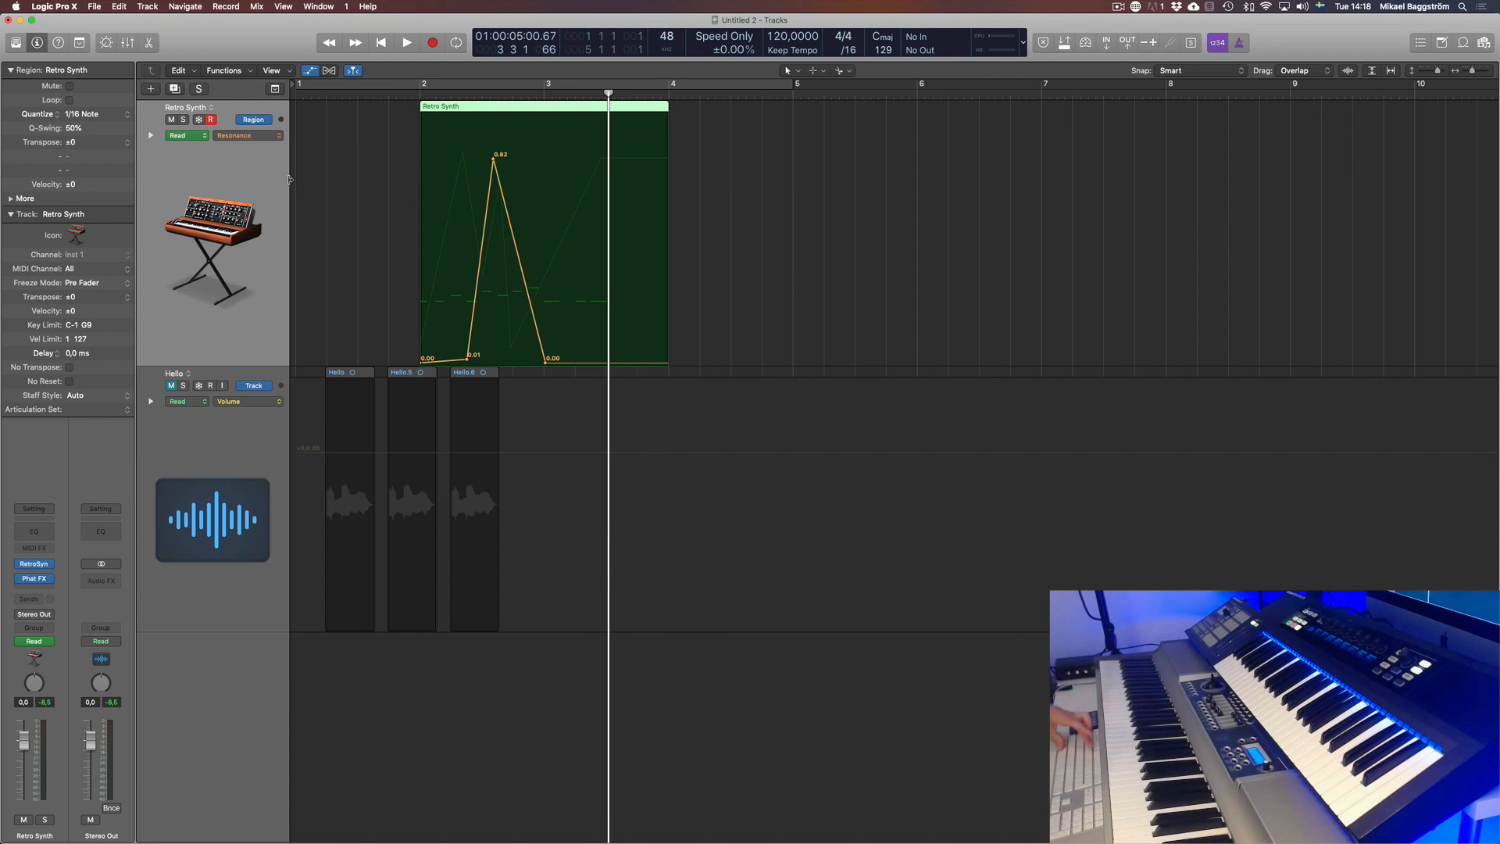
{"action": "key", "text": "shift+a"}
{"action": "key", "text": "shift+a"}
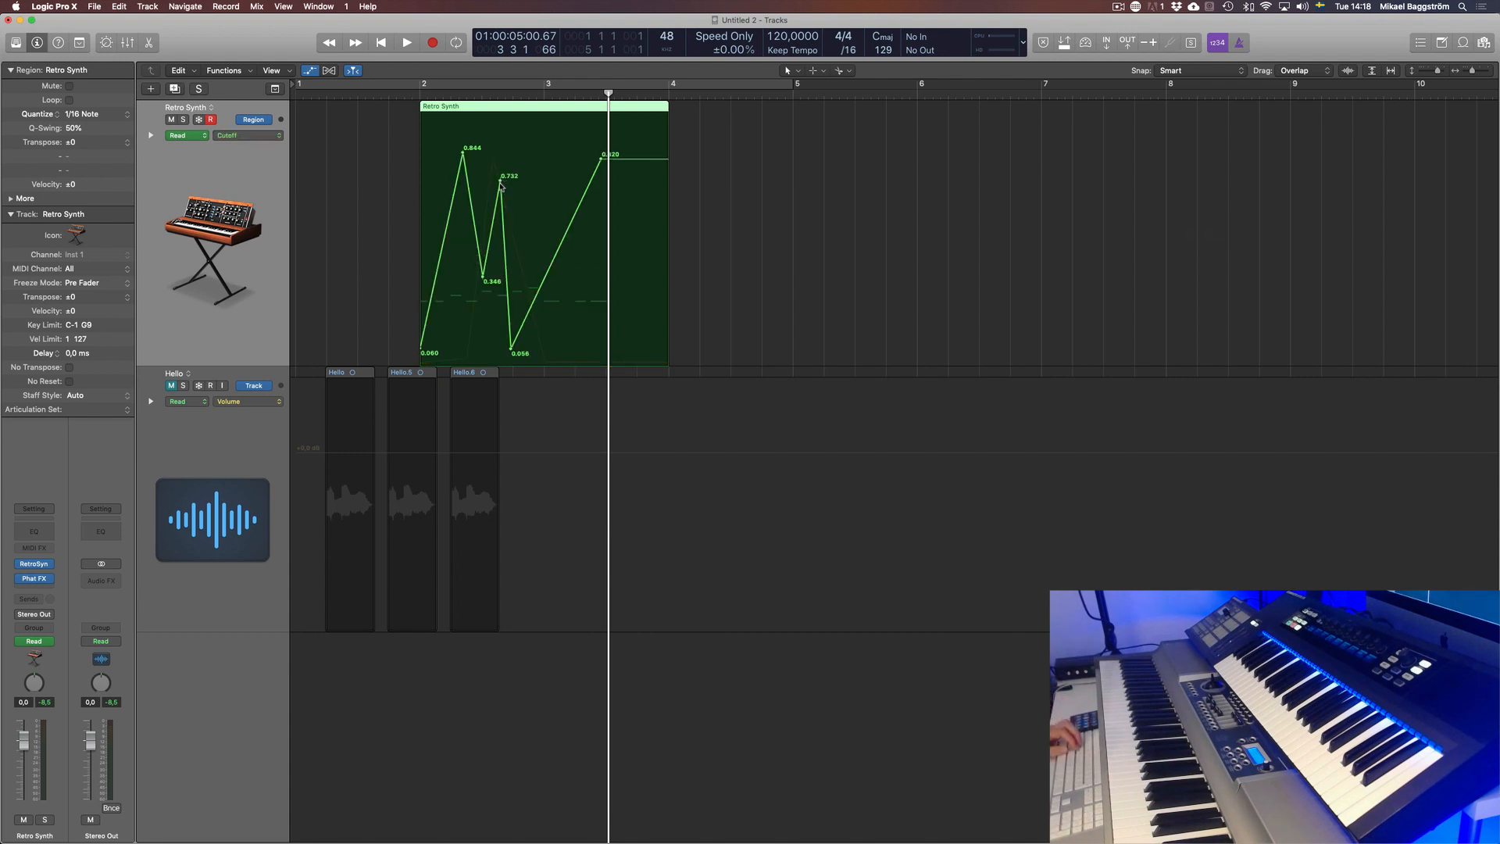
Step: Shift the second Cutoff peak and the following low point later, and move the last peak slightly earlier and higher
{"action": "left_click_drag", "start_coordinate": [500, 181], "coordinate": [506, 182]}
{"action": "left_click_drag", "start_coordinate": [512, 348], "coordinate": [533, 348]}
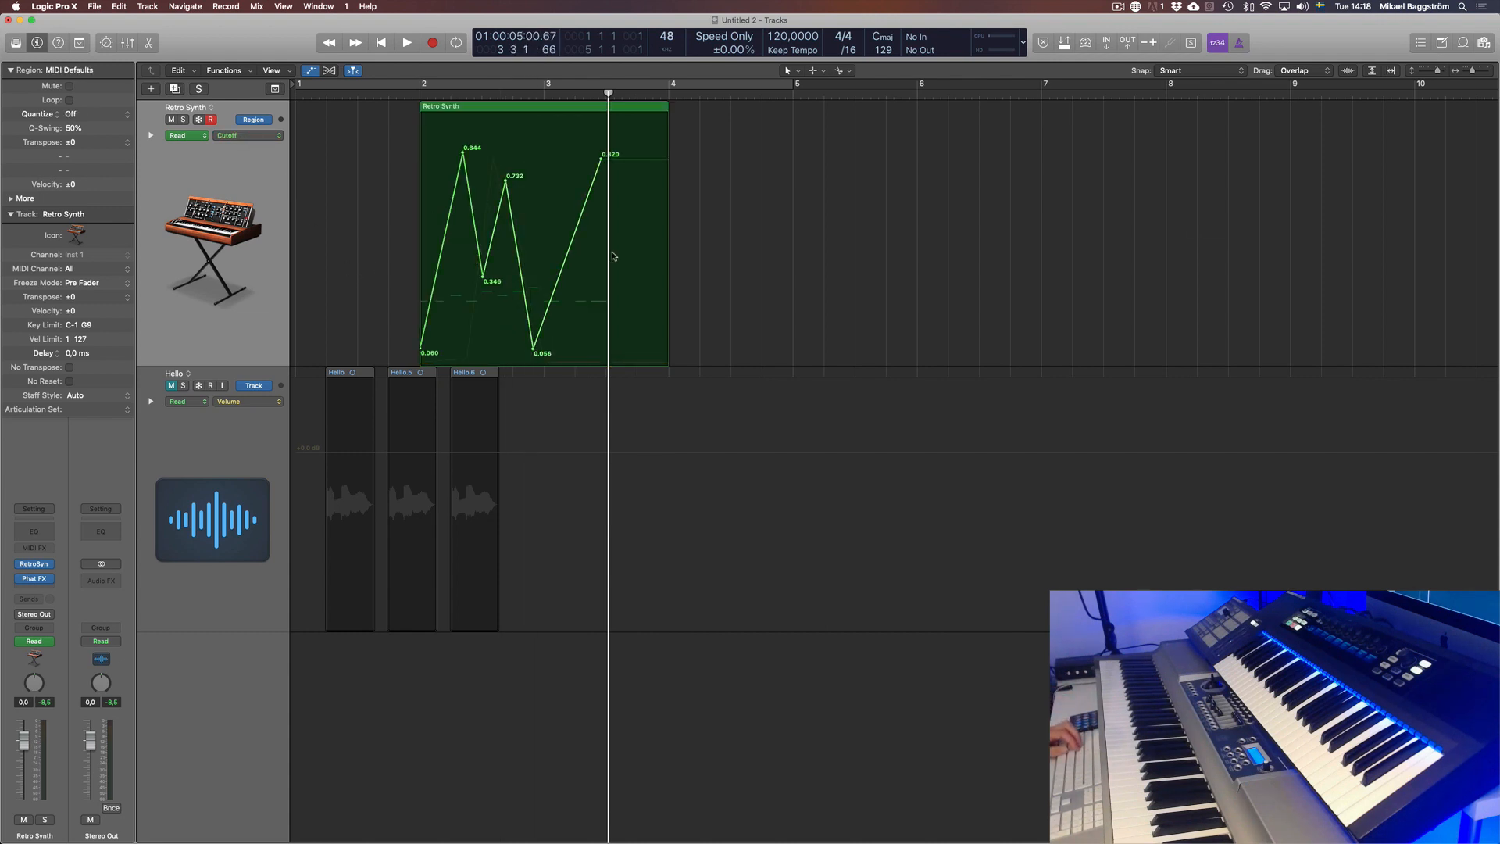
{"action": "left_click_drag", "start_coordinate": [601, 162], "coordinate": [595, 150]}
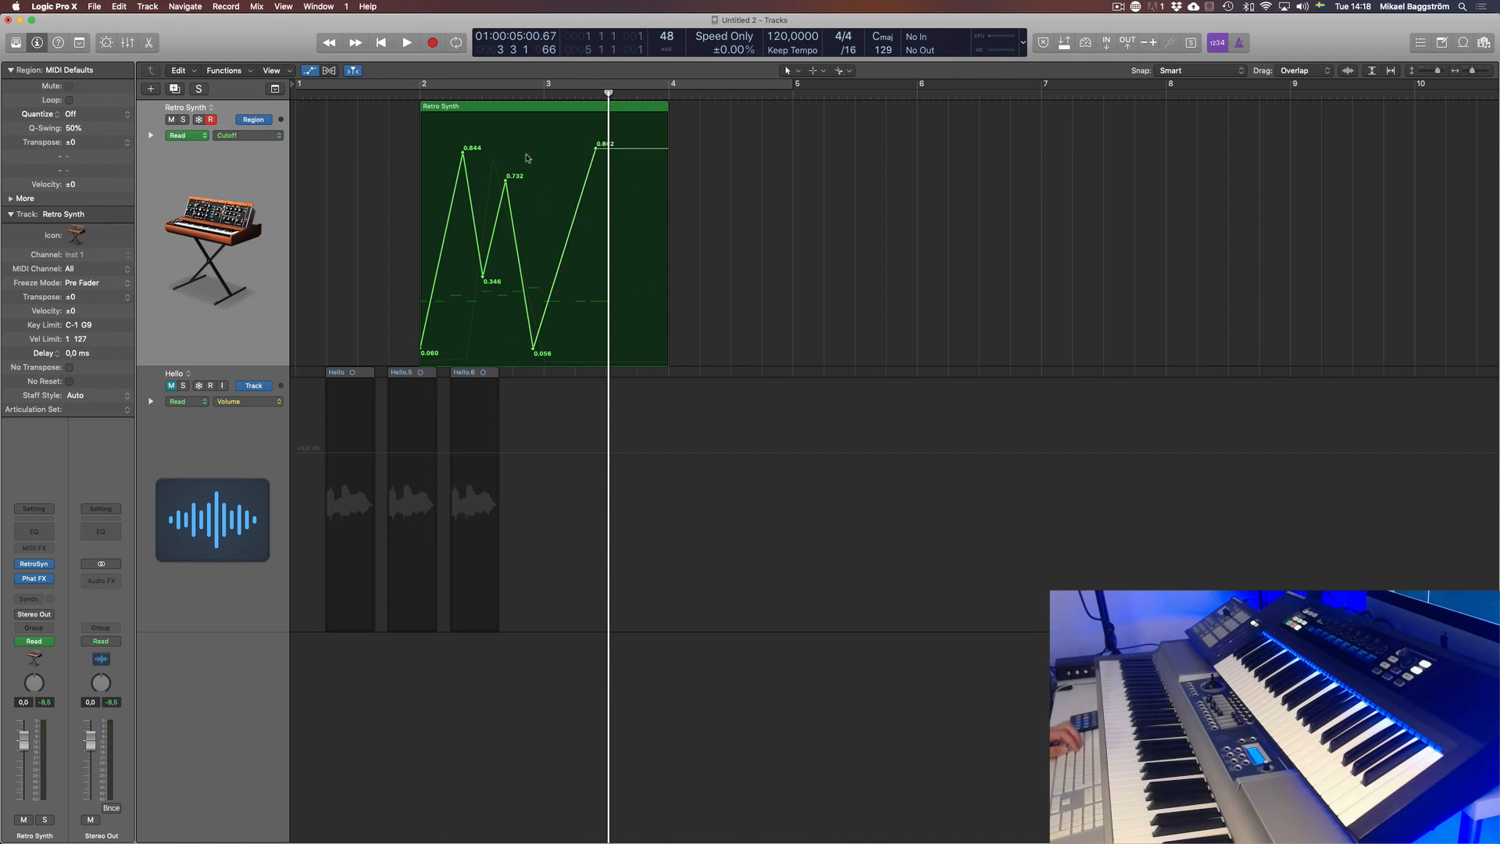
Step: Delete the 0.732 and 0.844 Cutoff points and raise the point between them to about 0.86
{"action": "left_click", "coordinate": [506, 182]}
{"action": "key", "text": "Delete"}
{"action": "left_click", "coordinate": [463, 153]}
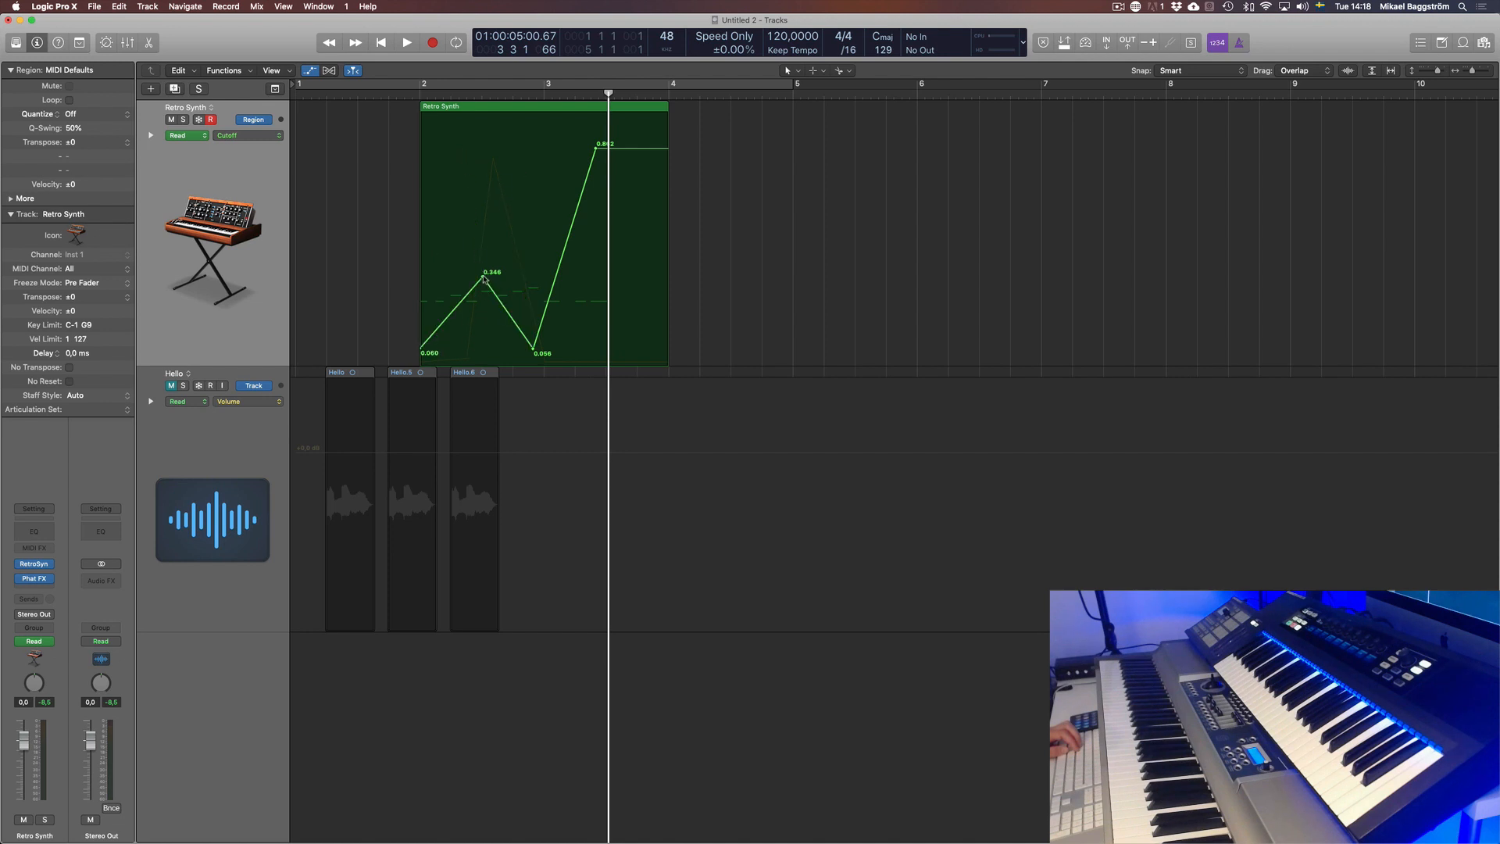
{"action": "left_click_drag", "start_coordinate": [483, 278], "coordinate": [482, 148]}
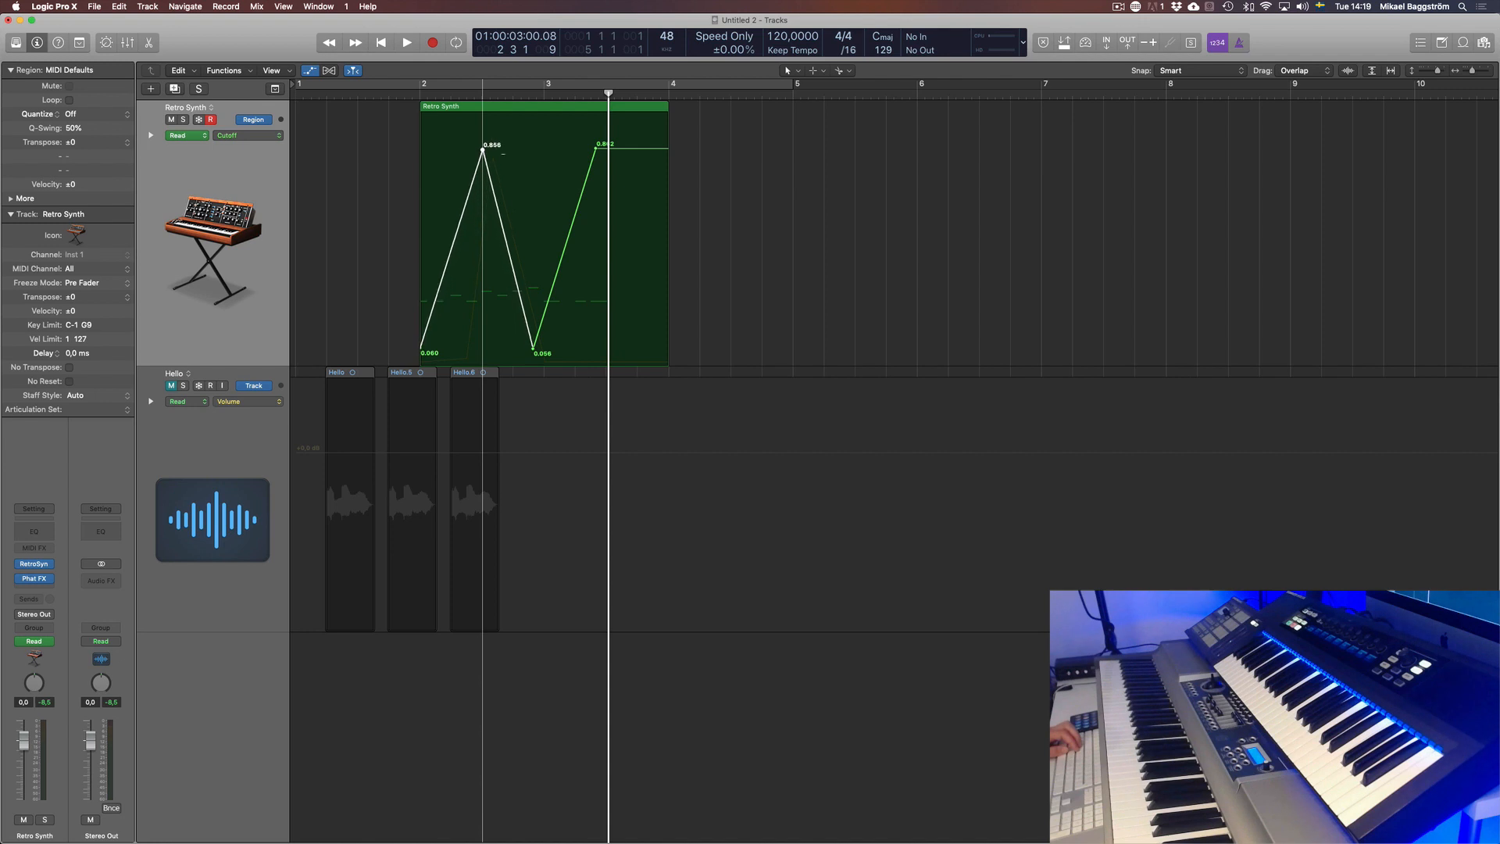
{"action": "left_click", "coordinate": [505, 235]}
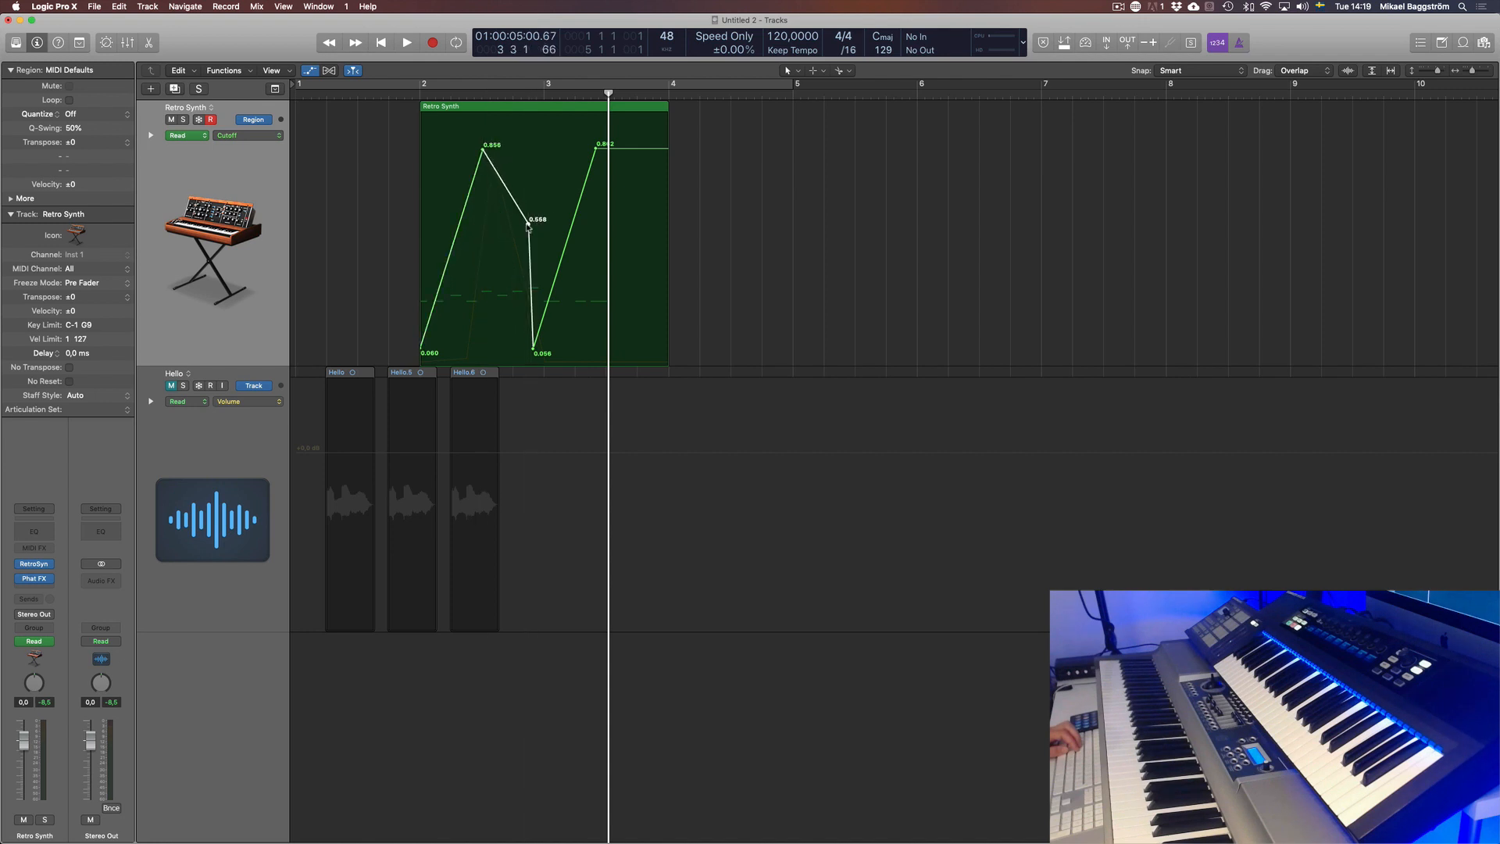
{"action": "left_click", "coordinate": [505, 236]}
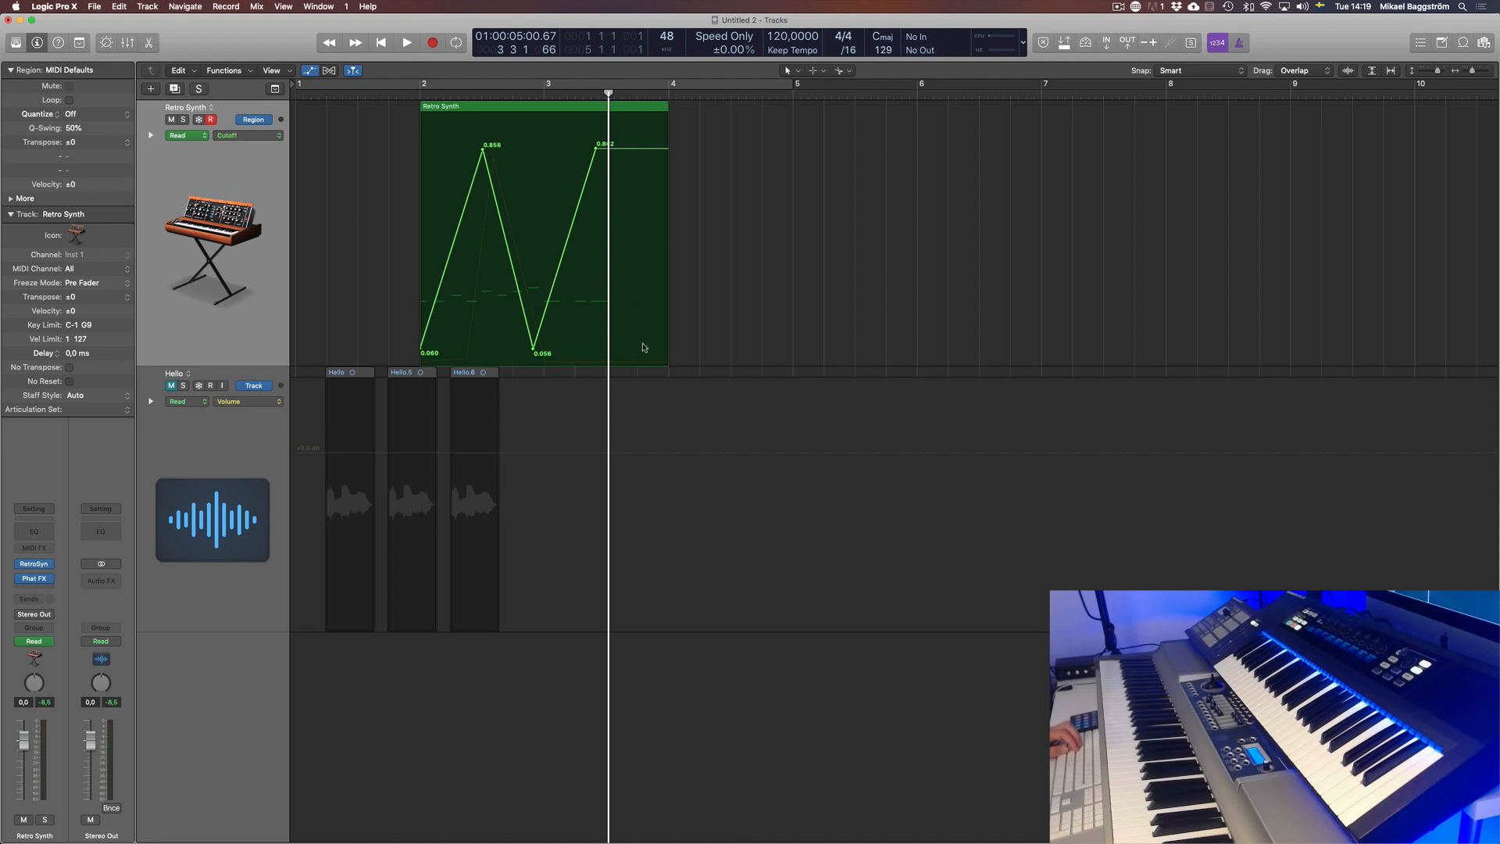
Step: Reshape the end of the Cutoff curve with points at about 0.674, 0.800 and 0.552 after the low point
{"action": "left_click", "coordinate": [483, 151]}
{"action": "left_click", "coordinate": [516, 154]}
{"action": "left_click", "coordinate": [534, 352]}
{"action": "left_click", "coordinate": [623, 266]}
{"action": "left_click_drag", "start_coordinate": [573, 229], "coordinate": [581, 161]}
{"action": "left_click", "coordinate": [581, 209]}
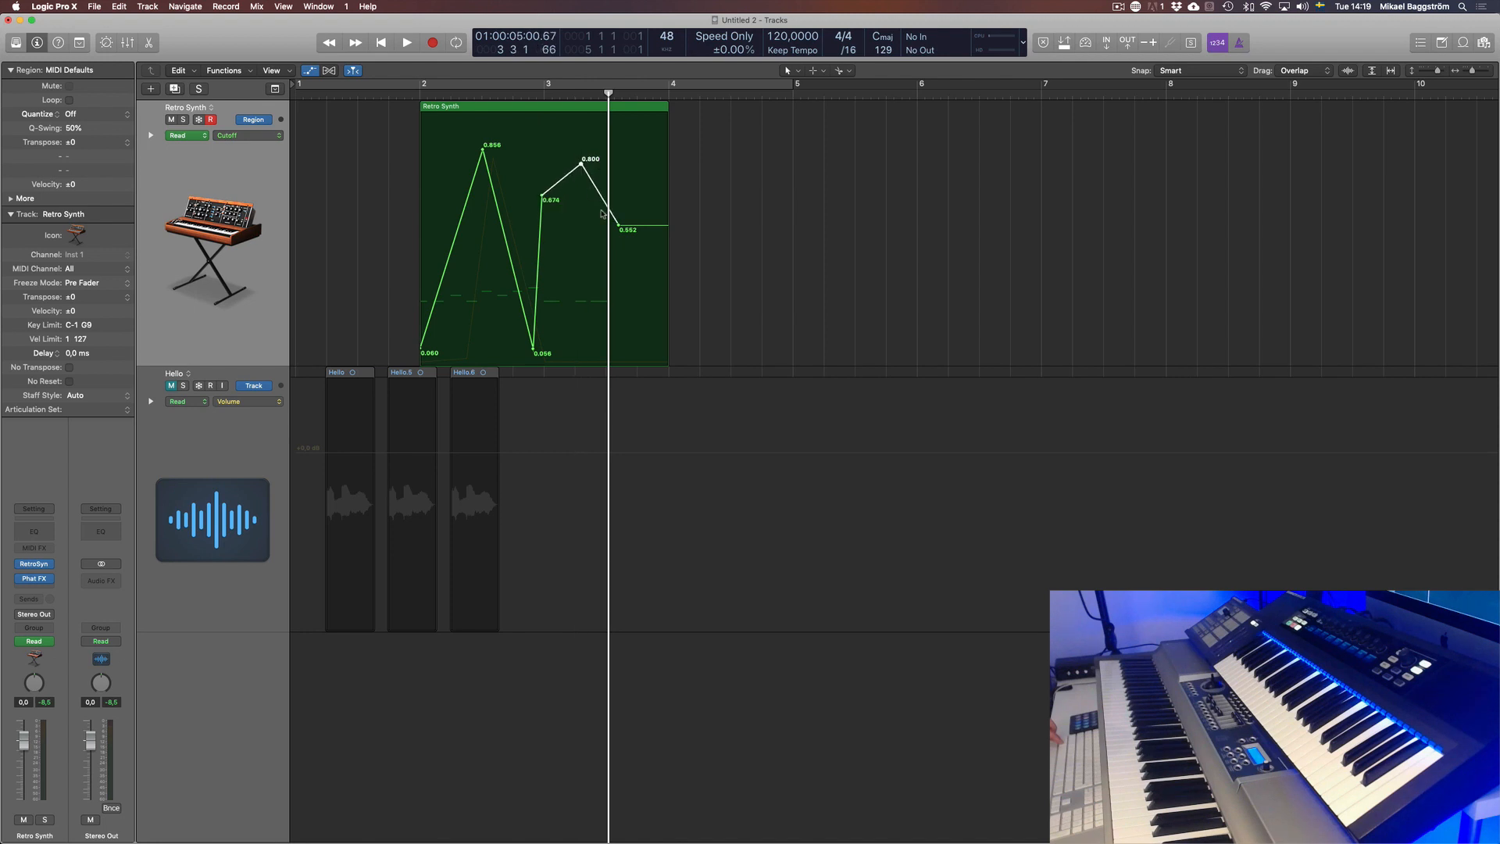
Step: Shift the 0.056 low point and the three Cutoff points after it slightly earlier, aligning the final point with the playhead
{"action": "key", "text": "super+Right"}
{"action": "key", "text": "super+Right"}
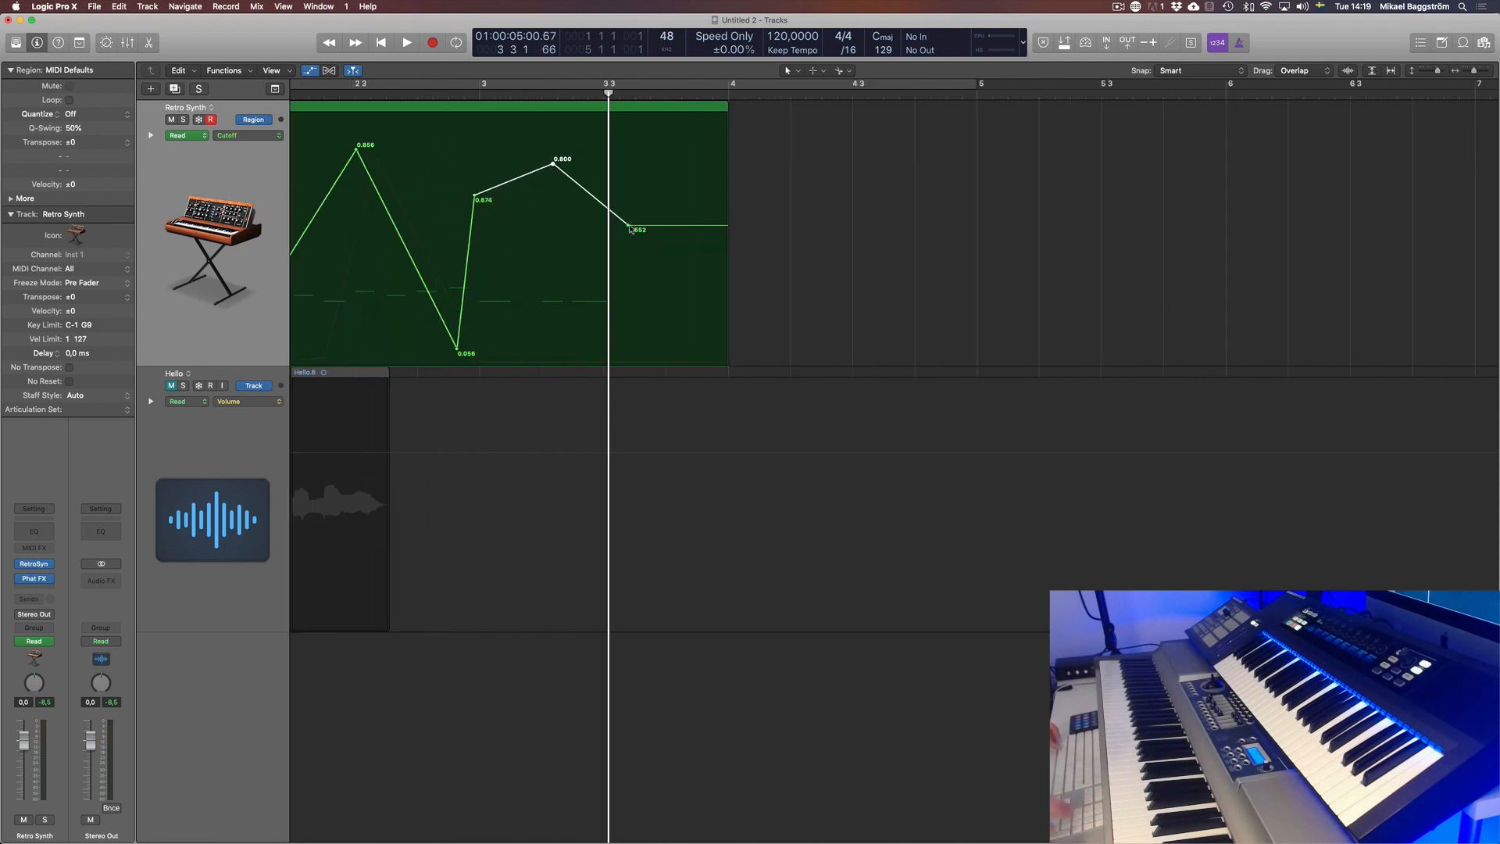
{"action": "scroll", "coordinate": [719, 338], "scroll_direction": "left", "scroll_amount": 5}
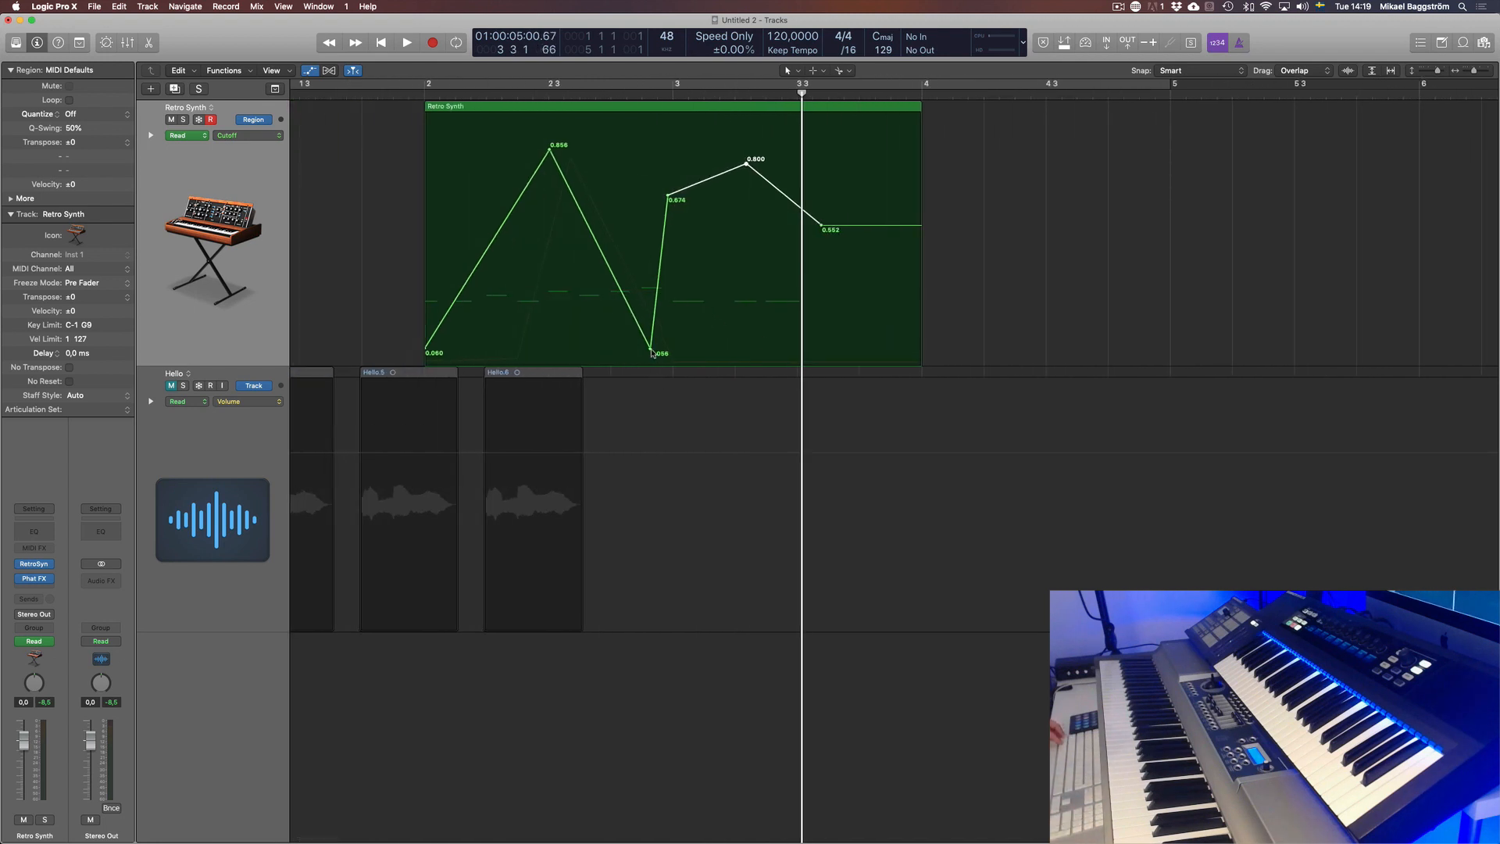
{"action": "left_click", "coordinate": [680, 345]}
{"action": "left_click", "coordinate": [651, 351]}
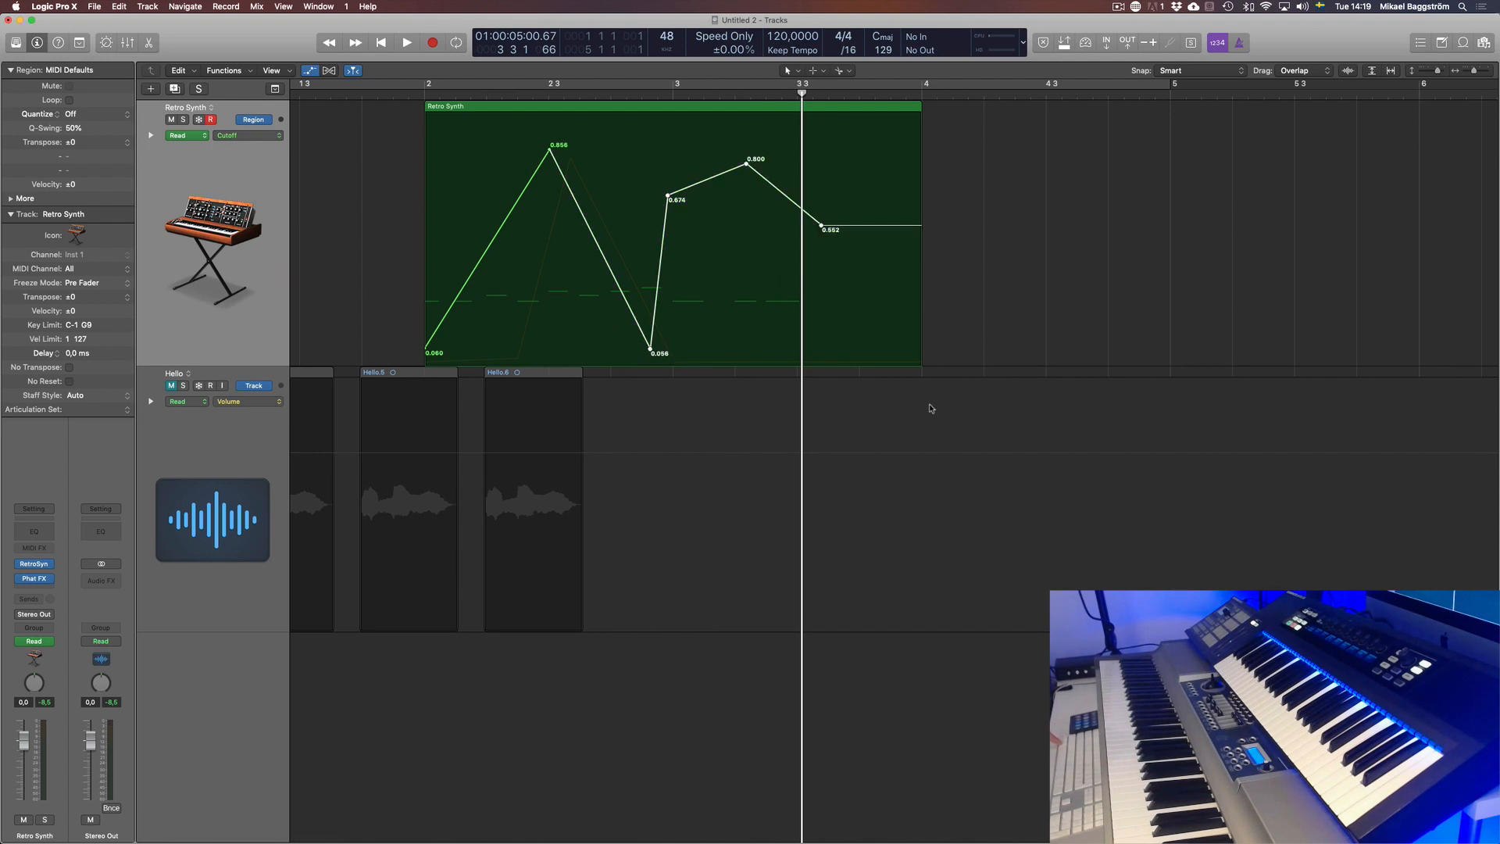
{"action": "left_click_drag", "start_coordinate": [651, 360], "coordinate": [631, 281]}
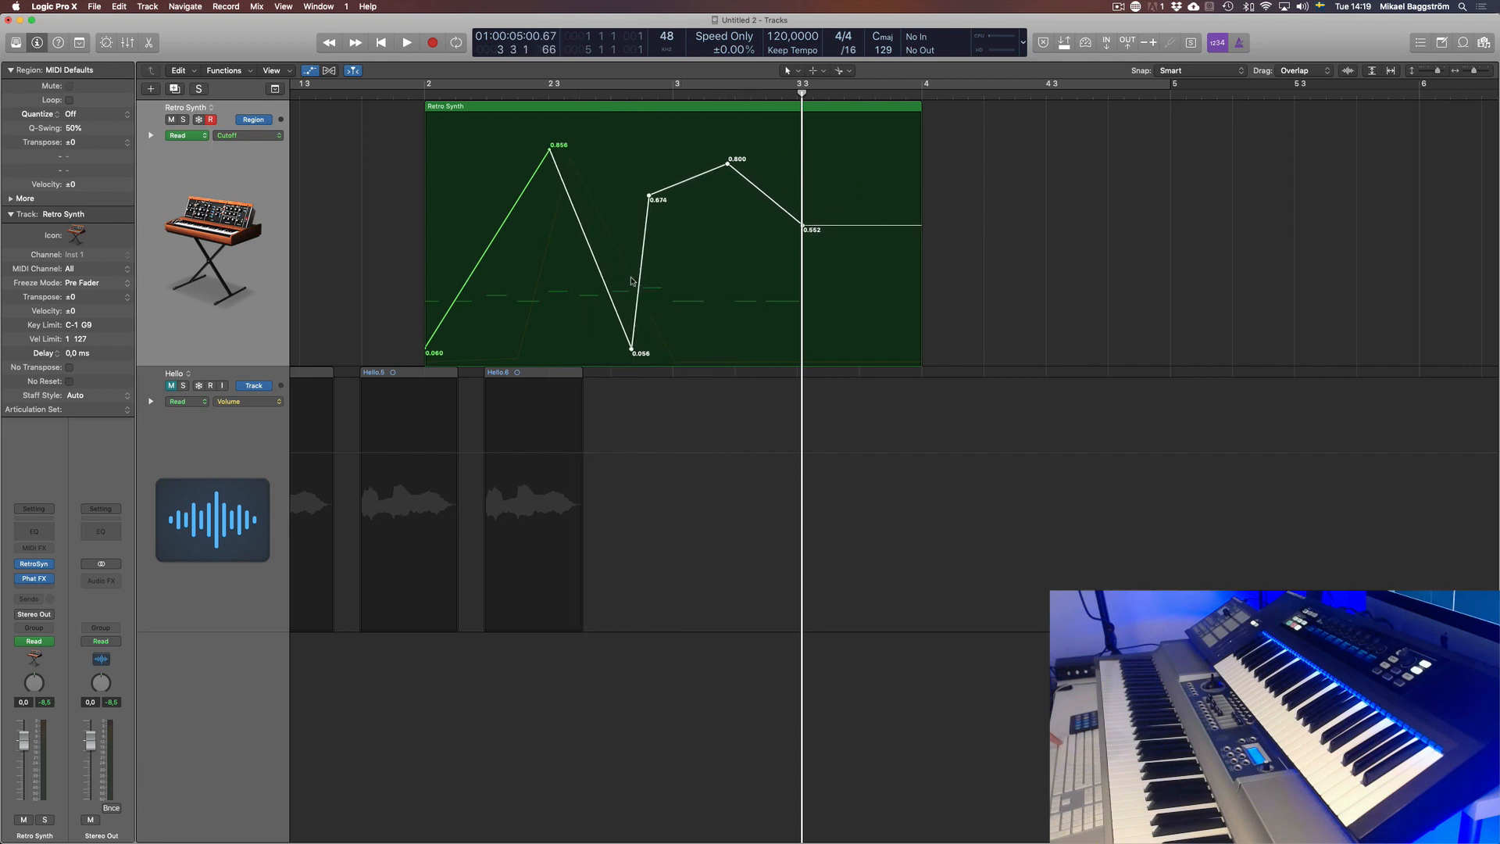
{"action": "left_click", "coordinate": [681, 345]}
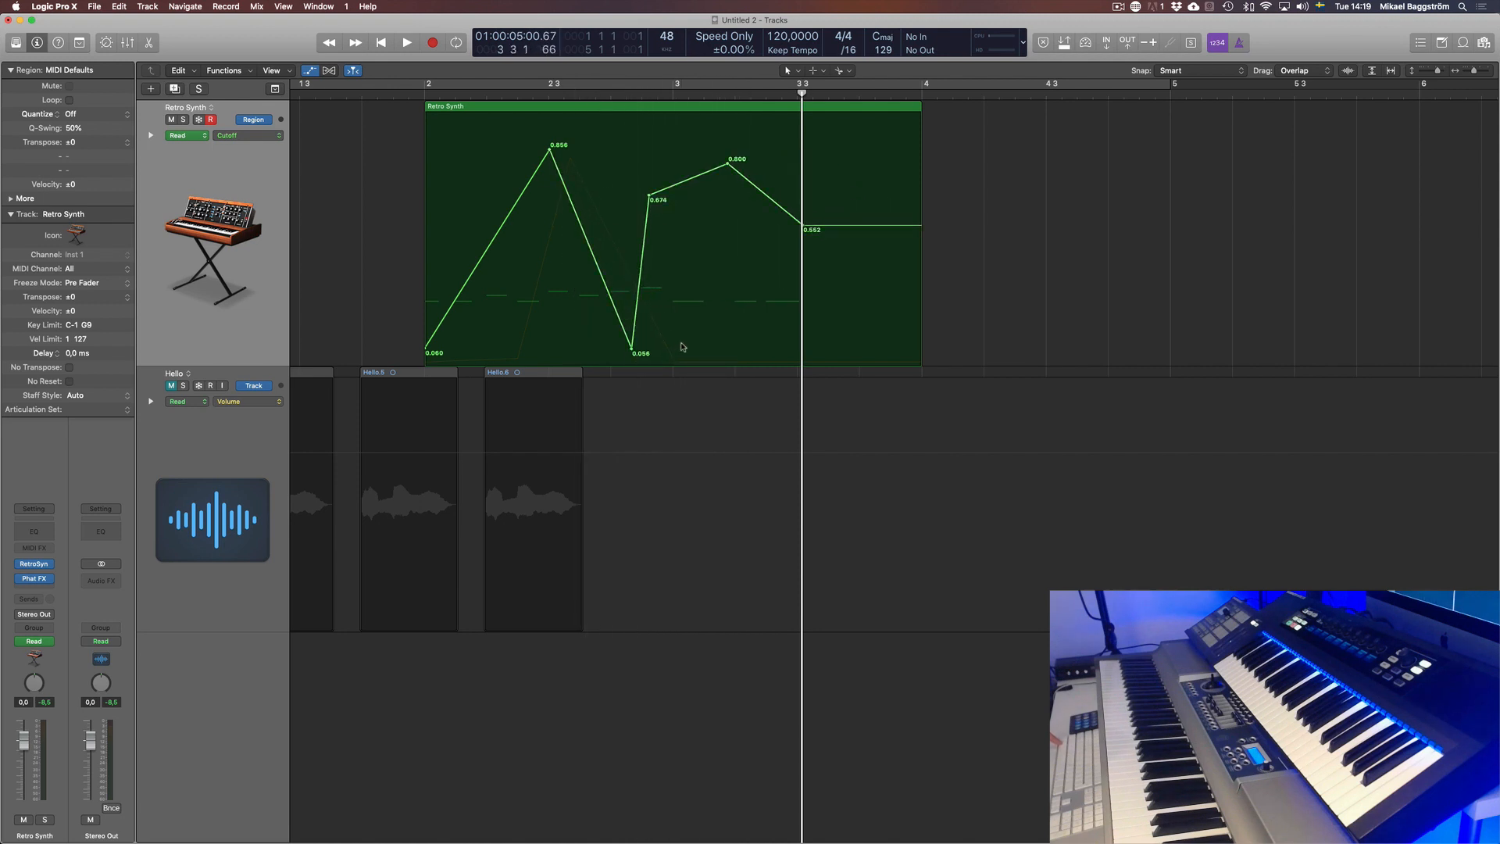
Step: Select all Cutoff points in the Retro Synth region, delete them, and undo the deletion
{"action": "double_click", "coordinate": [631, 351], "text": "alt"}
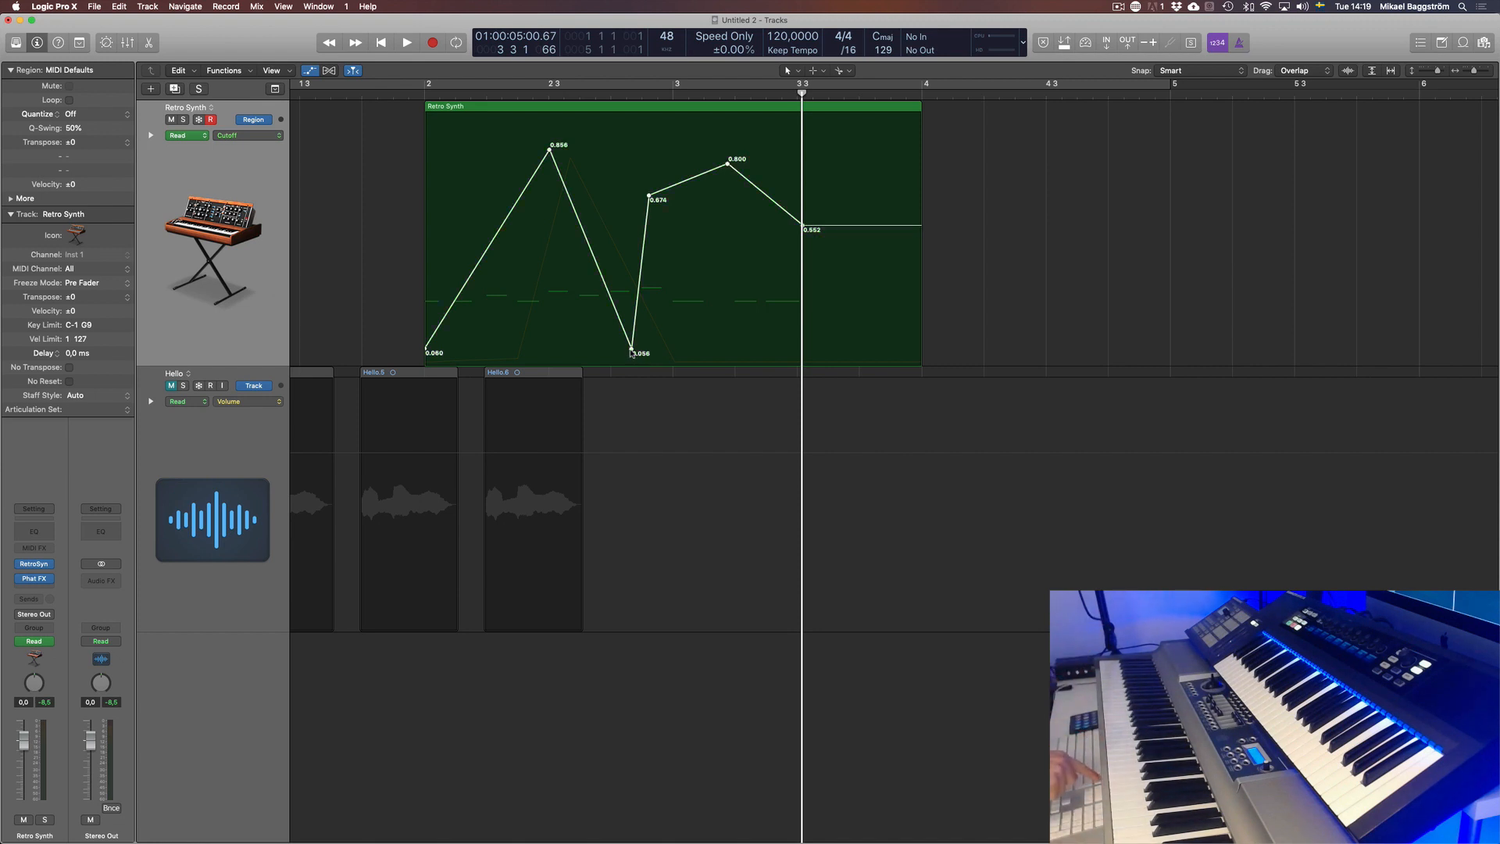
{"action": "key", "text": "Delete"}
{"action": "key", "text": "super+z"}
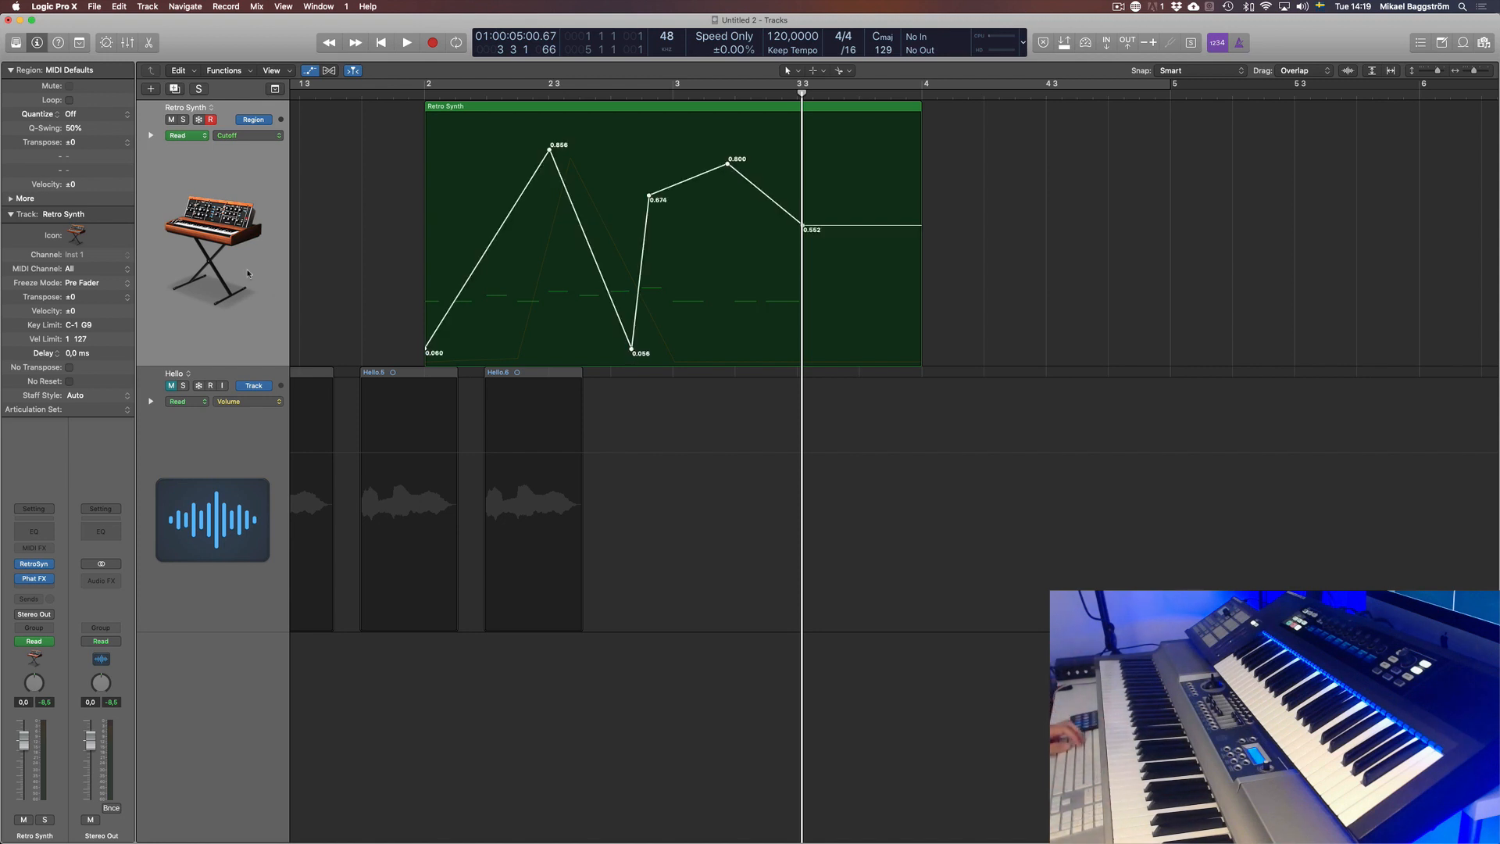
Step: Select the Retro Synth region and examine the available Delete Automation commands without applying any
{"action": "left_click", "coordinate": [484, 106]}
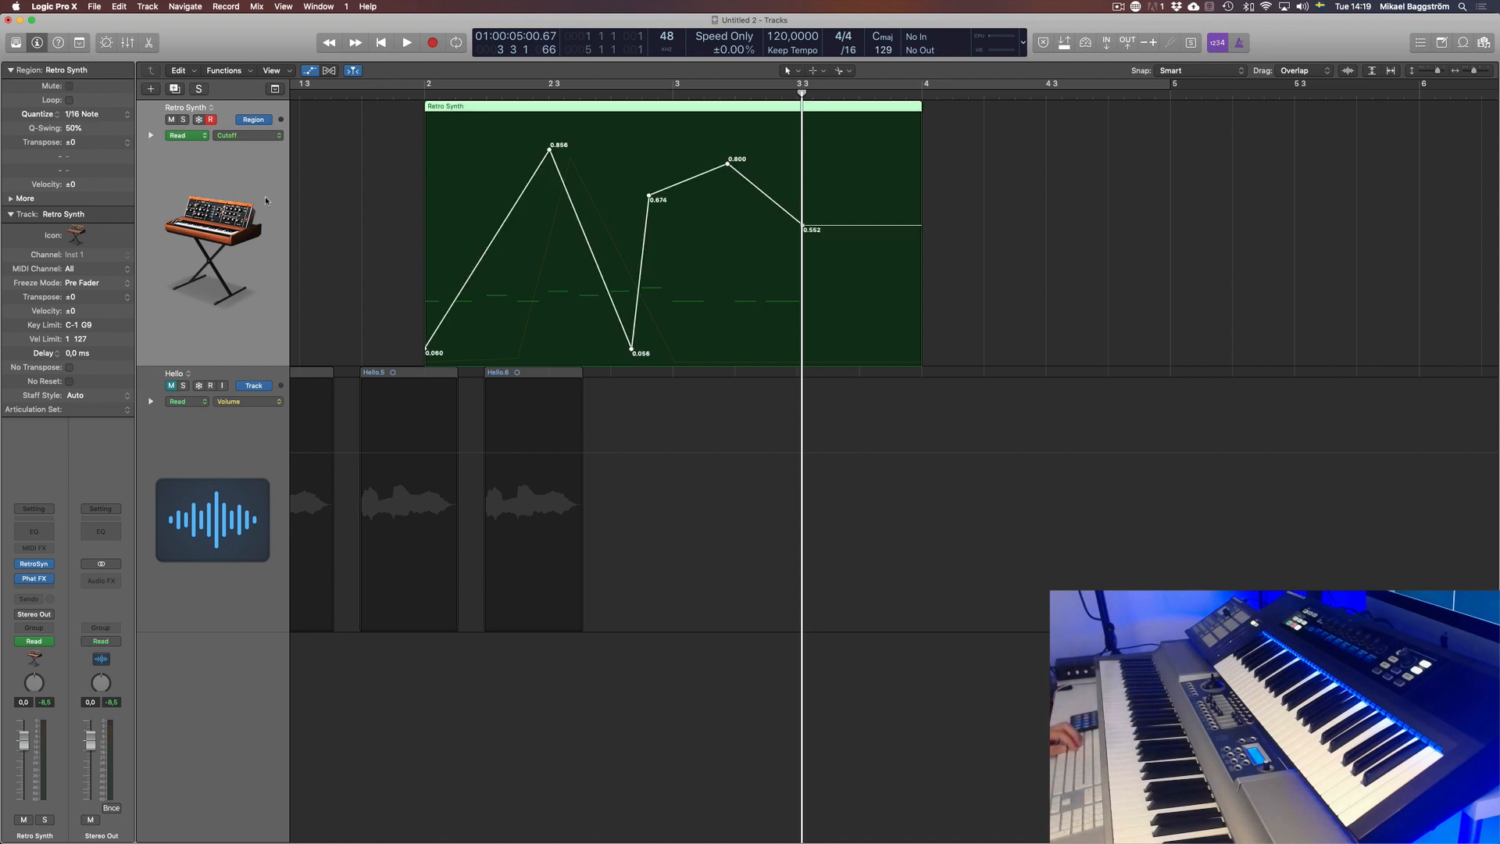
{"action": "left_click", "coordinate": [257, 6]}
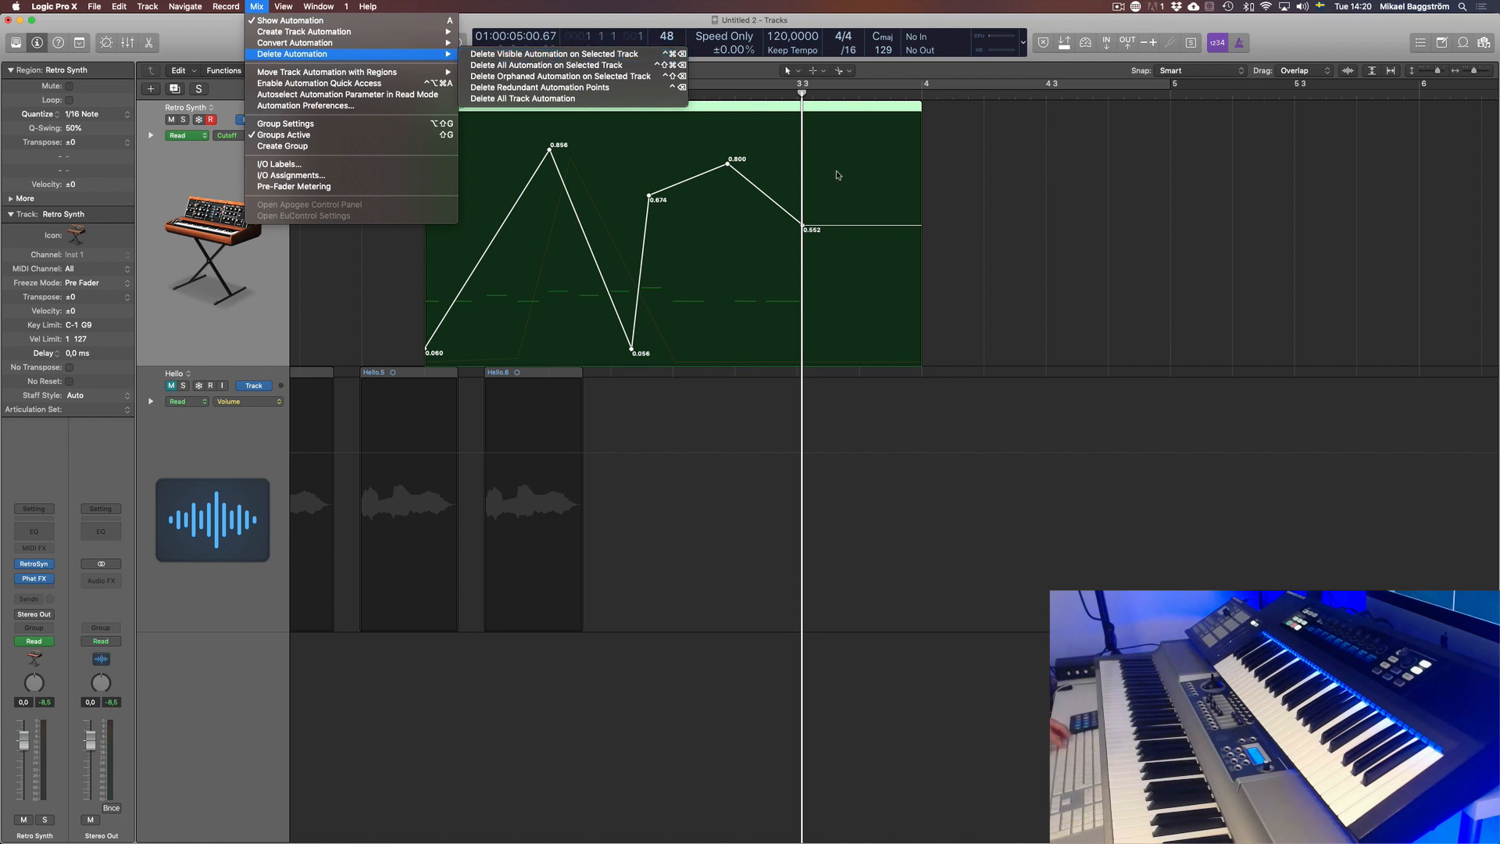
{"action": "left_click", "coordinate": [881, 301]}
{"action": "left_click", "coordinate": [878, 301]}
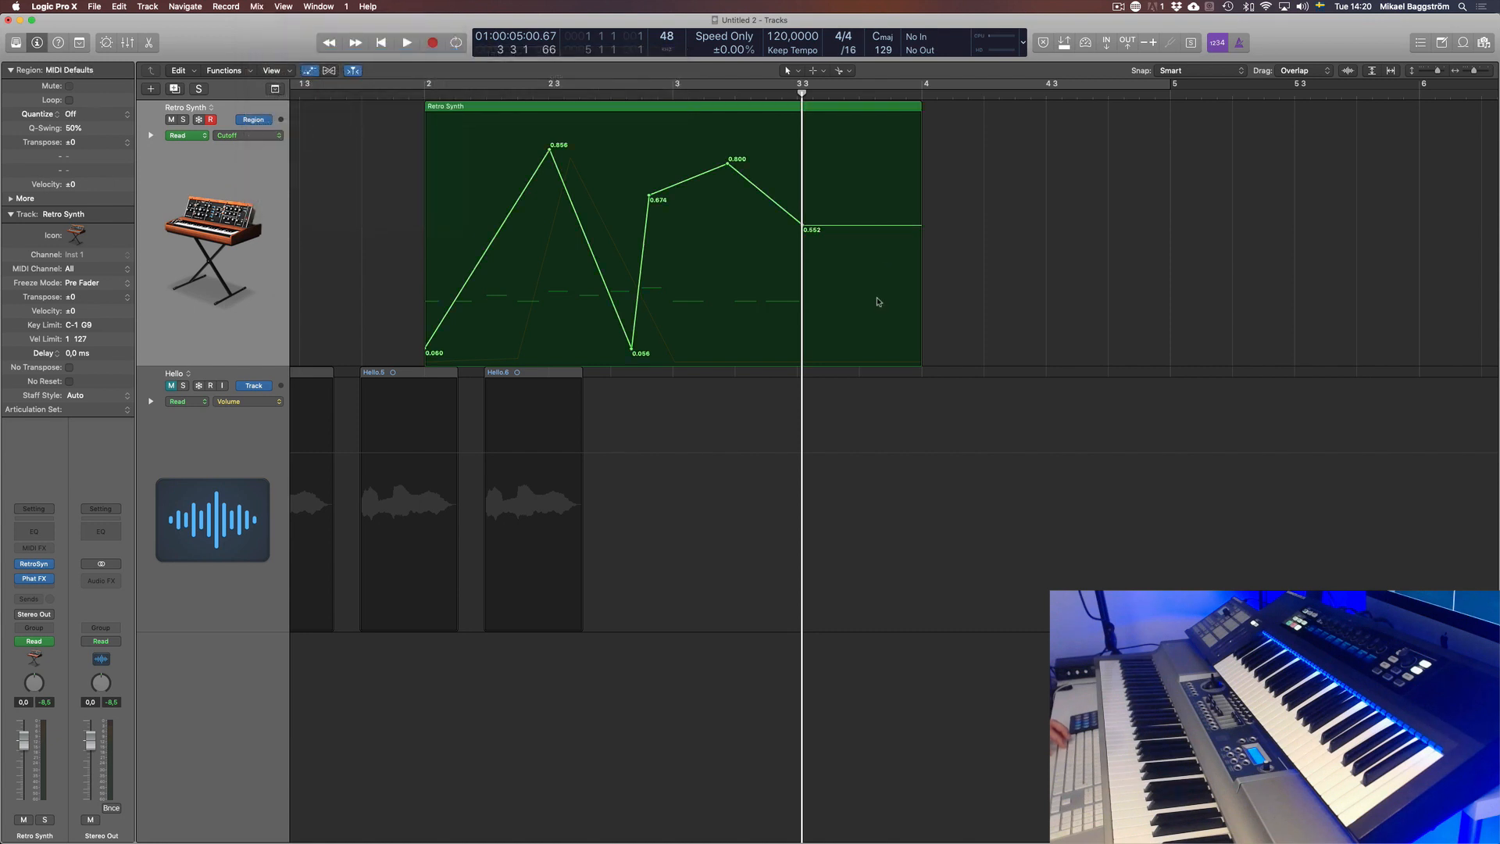
Step: Copy the Retro Synth region with its Cutoff automation directly behind the original, starting at bar 4
{"action": "left_click", "coordinate": [278, 203]}
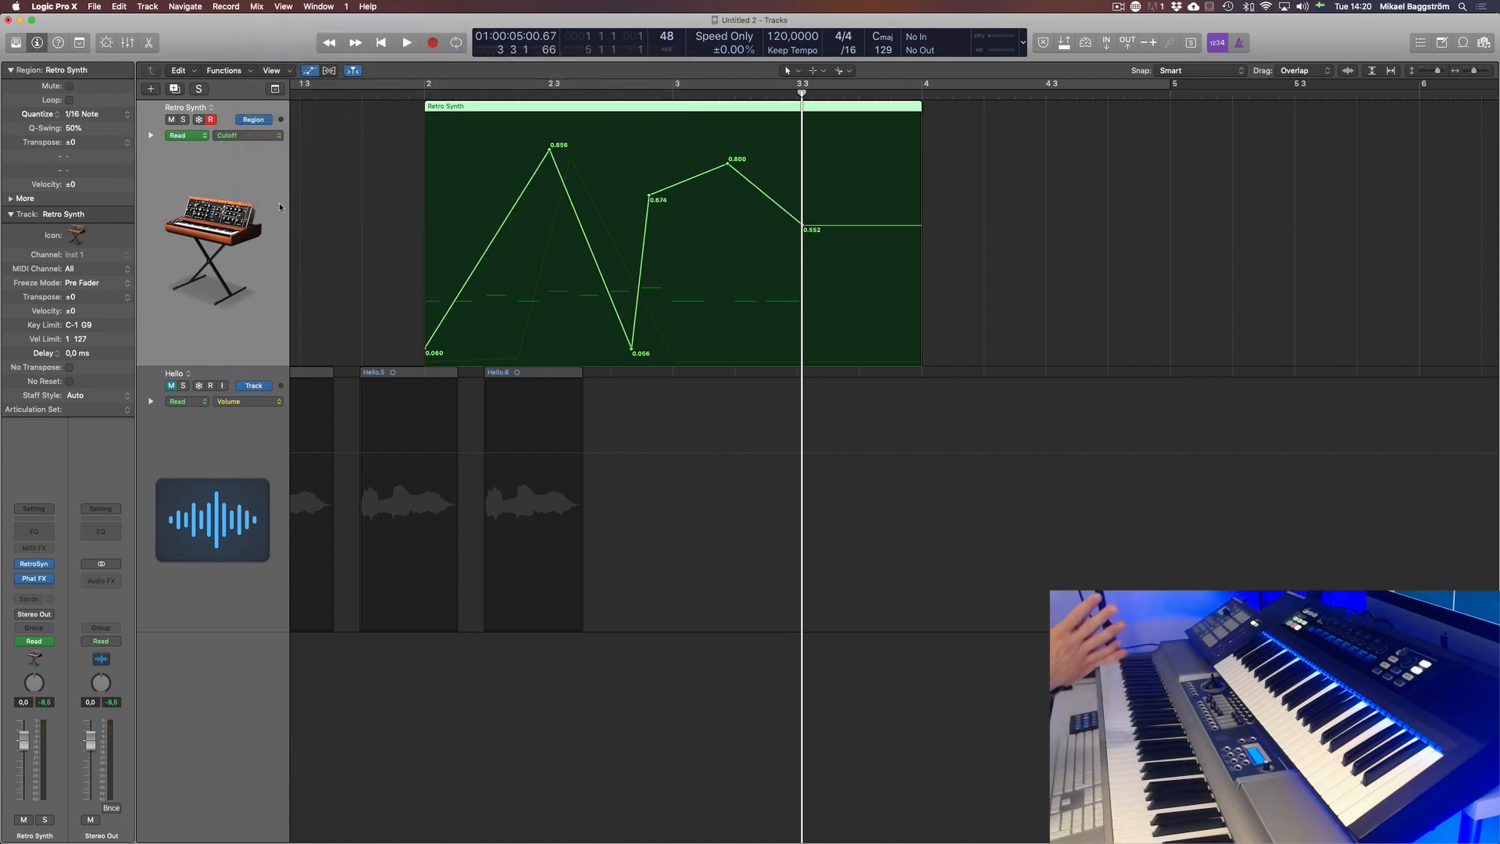
{"action": "left_click", "coordinate": [268, 123]}
{"action": "left_click", "coordinate": [268, 123]}
{"action": "left_click", "coordinate": [571, 119]}
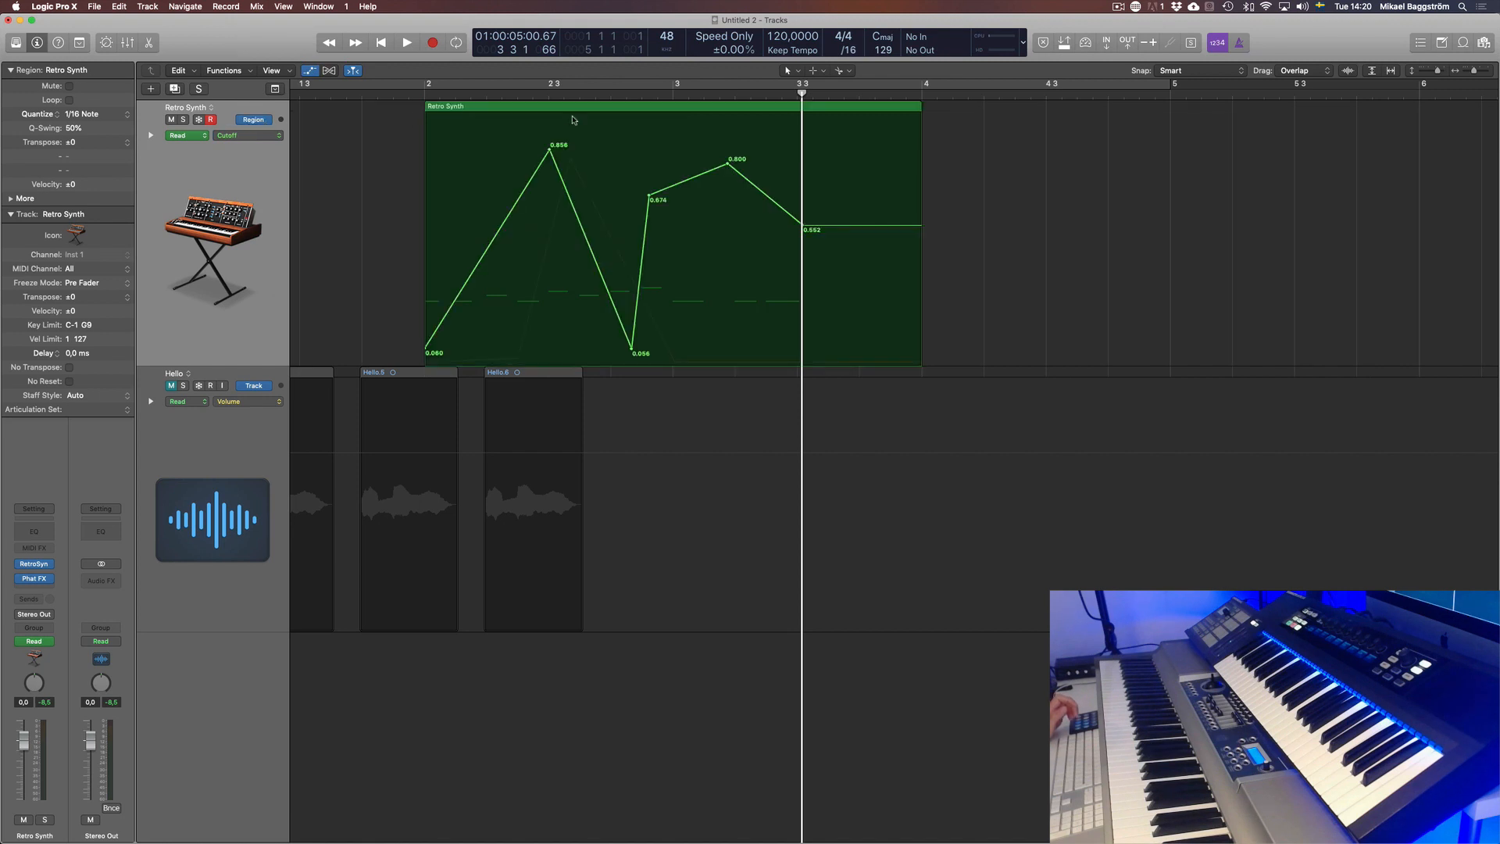
{"action": "left_click", "coordinate": [558, 110]}
{"action": "left_click_drag", "start_coordinate": [558, 110], "coordinate": [1050, 160]}
{"action": "left_click", "coordinate": [420, 161]}
{"action": "left_click", "coordinate": [237, 164]}
{"action": "left_click", "coordinate": [487, 142]}
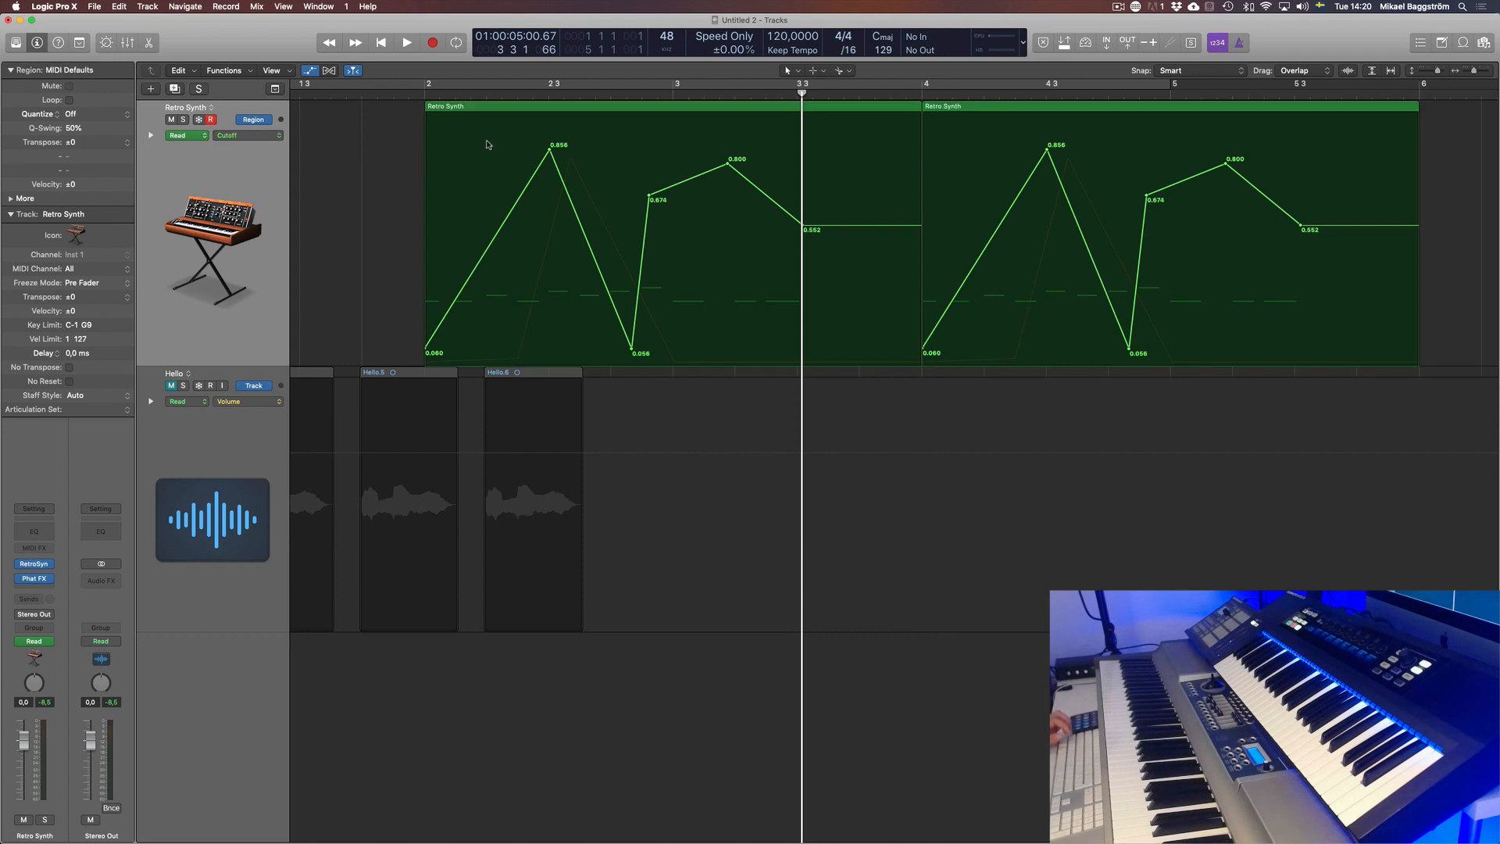
Step: Delete the visible Resonance automation from both Retro Synth regions and show their Cutoff curves again
{"action": "left_click", "coordinate": [271, 182]}
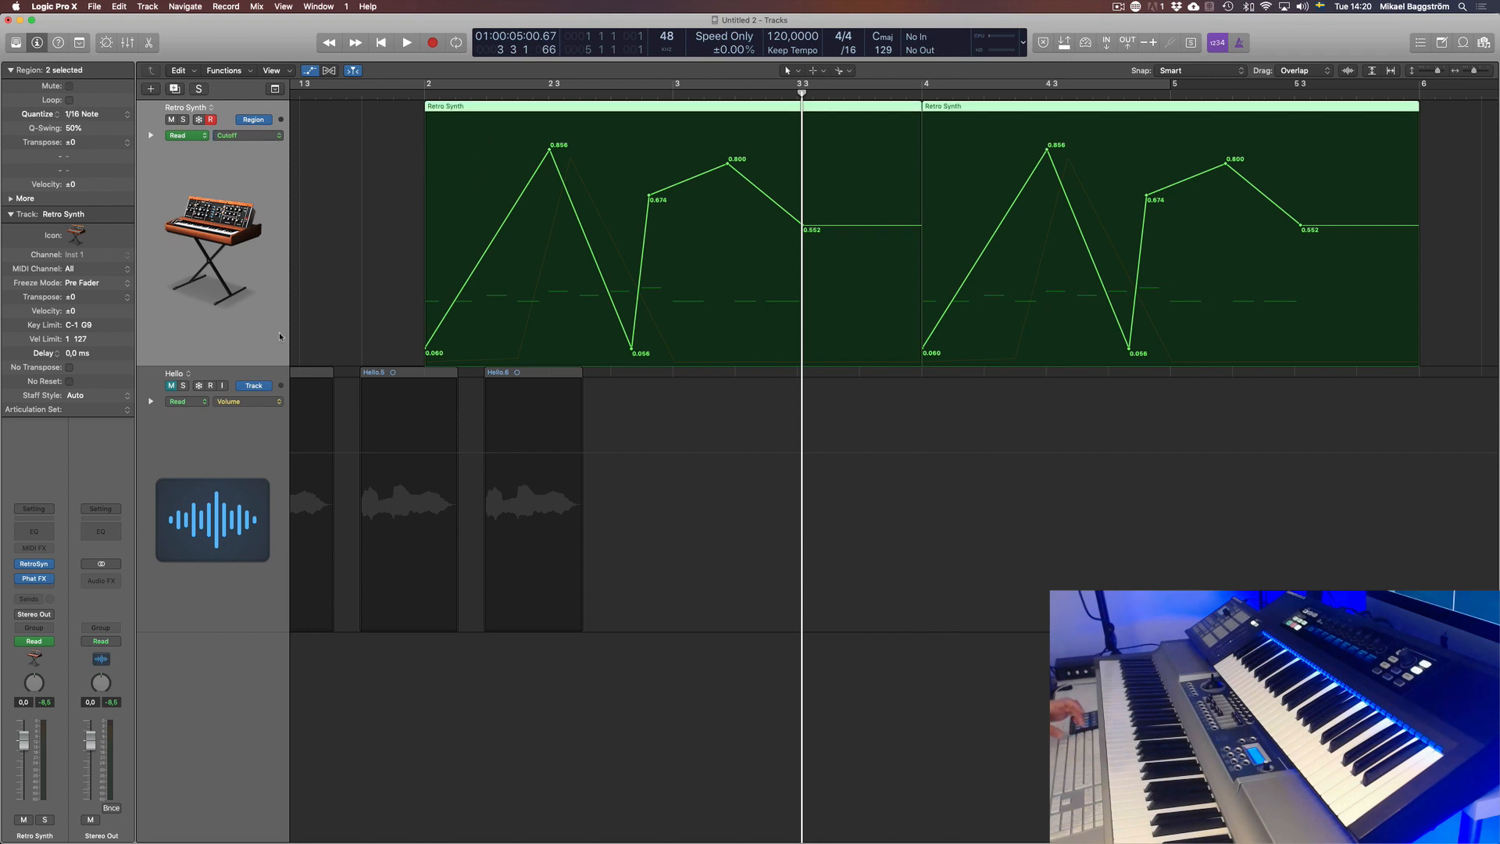
{"action": "key", "text": "ctrl+Down"}
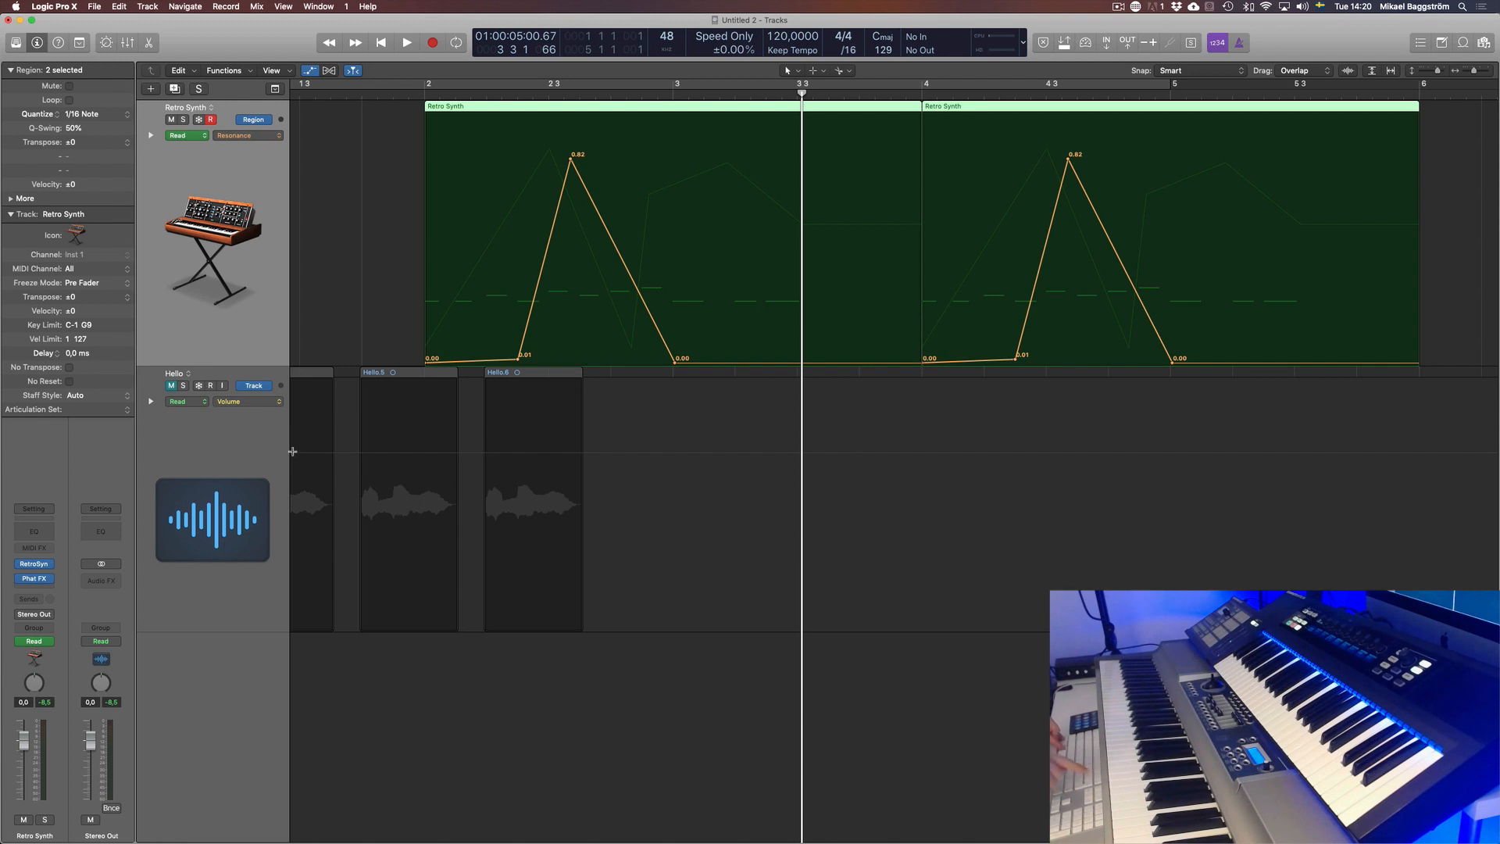
{"action": "key", "text": "ctrl+Delete"}
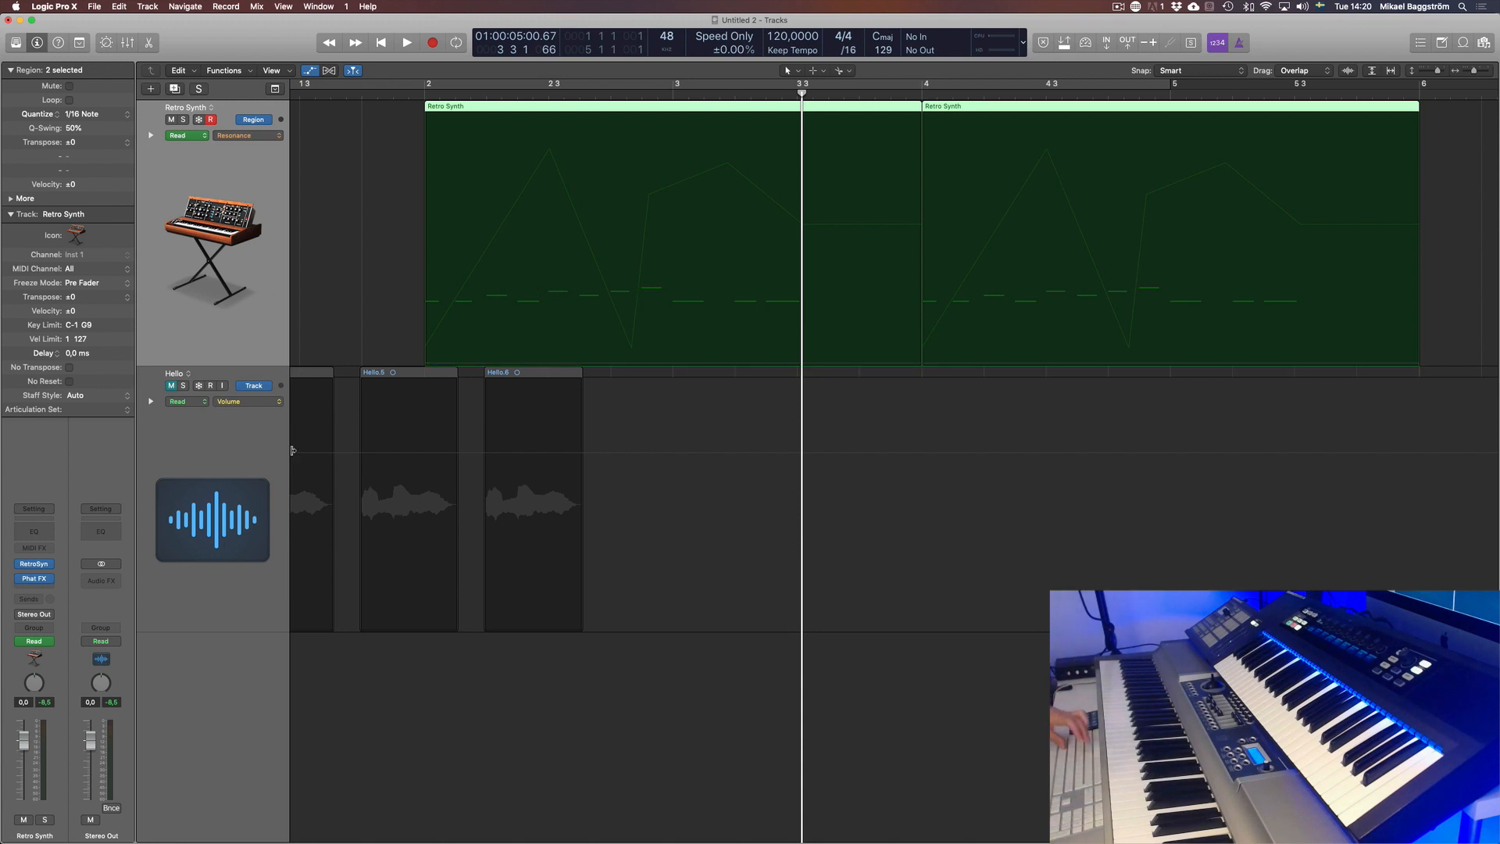
{"action": "key", "text": "super+z"}
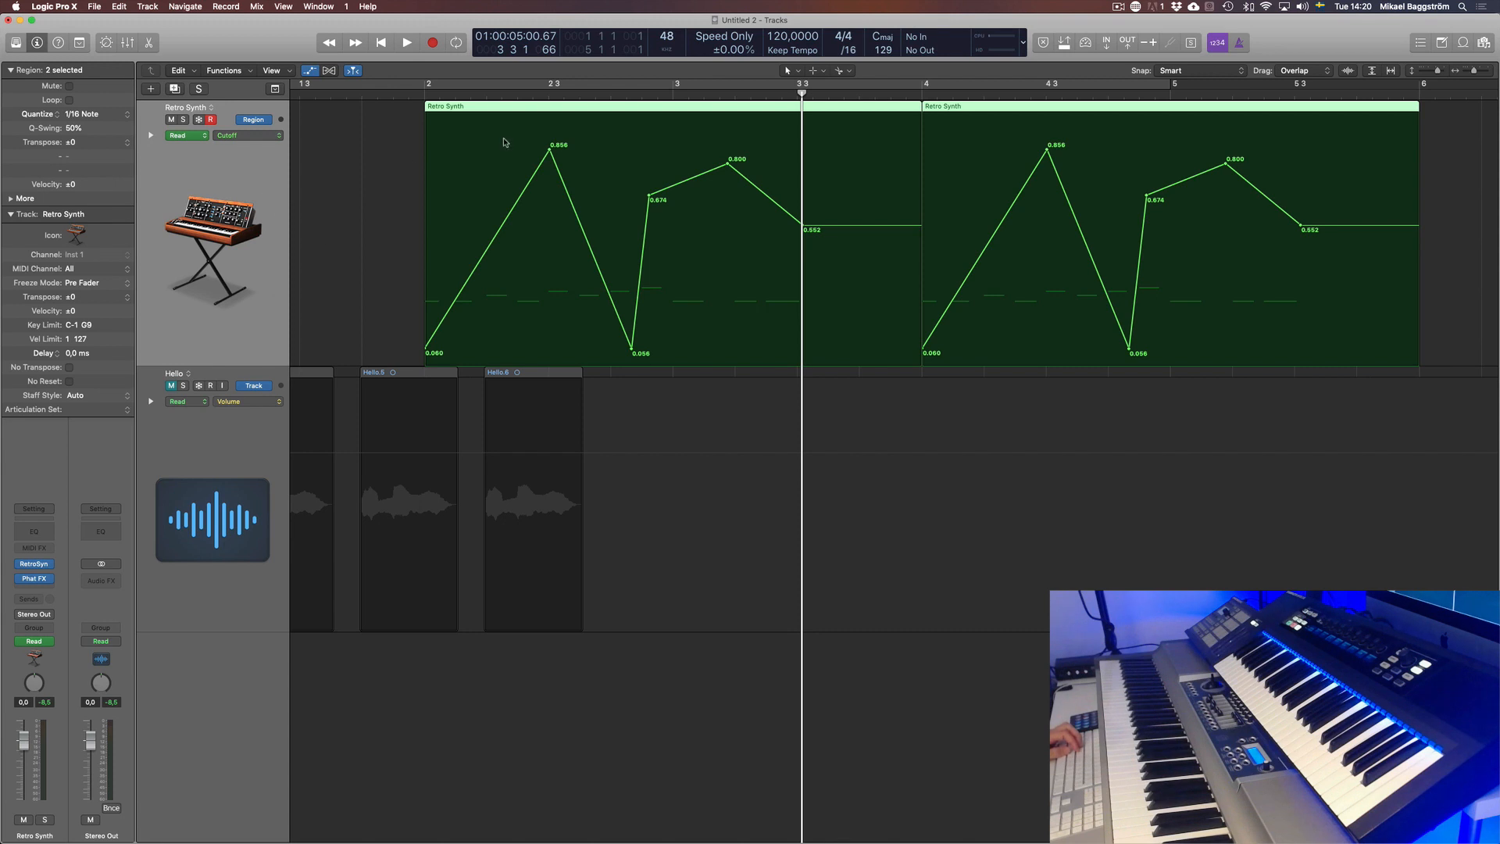
{"action": "left_click", "coordinate": [492, 159]}
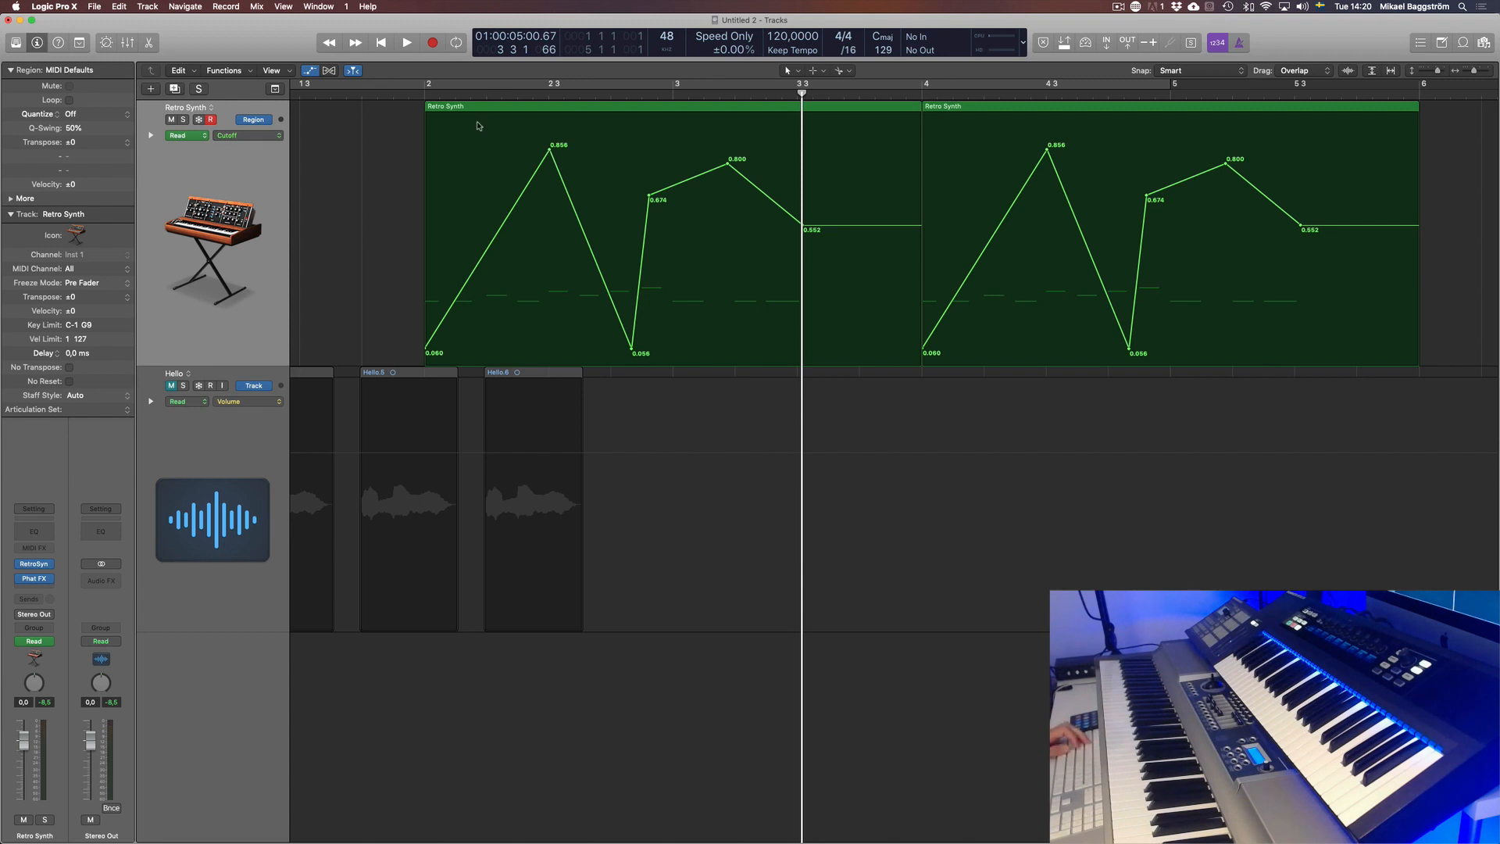
Step: Hide the track automation and check the first Retro Synth region's Cutoff curve in the Piano Roll
{"action": "key", "text": "e"}
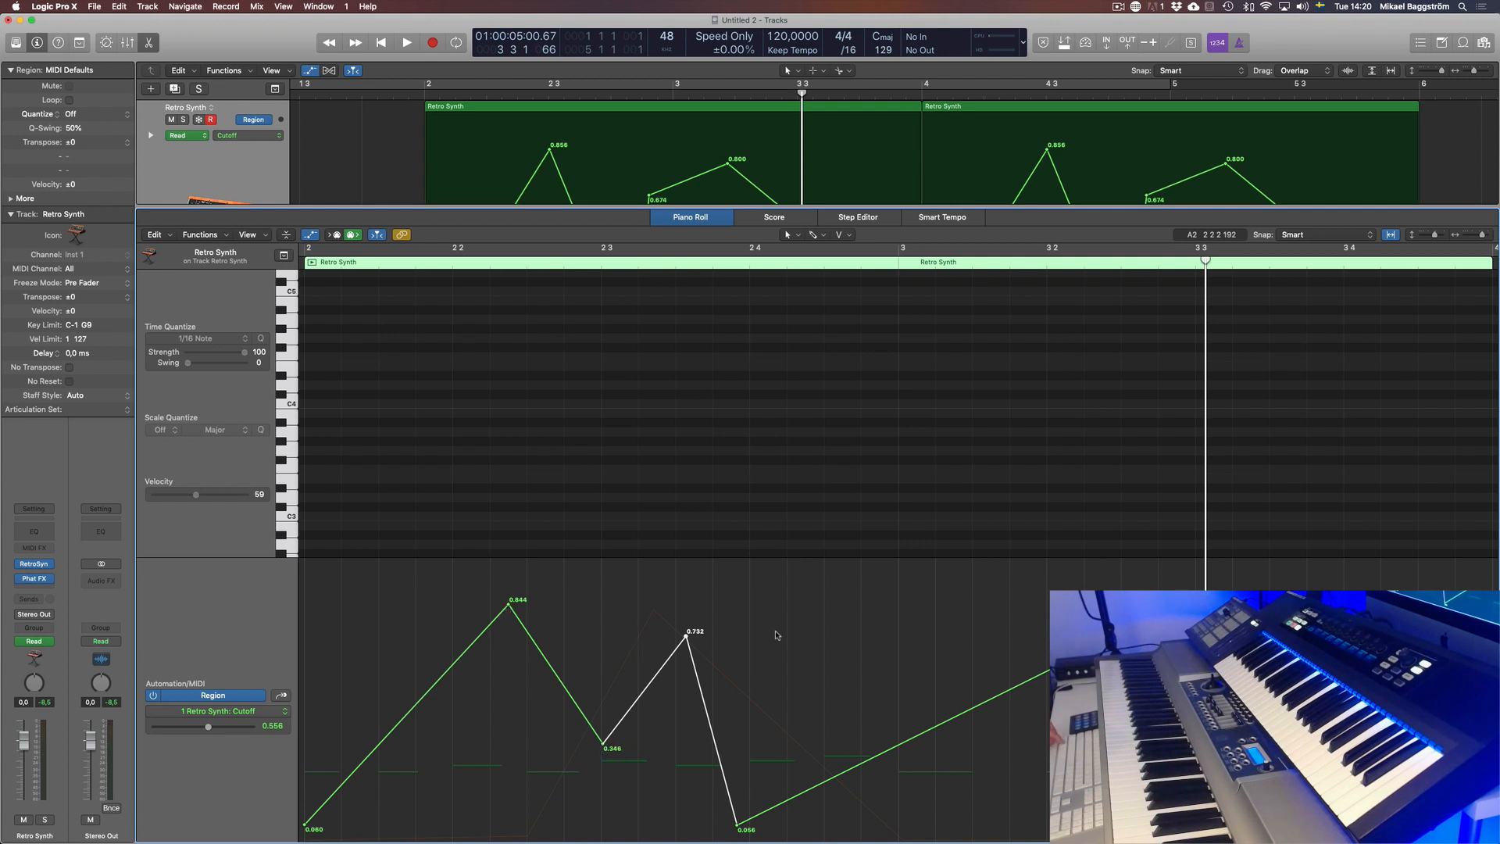
{"action": "key", "text": "e"}
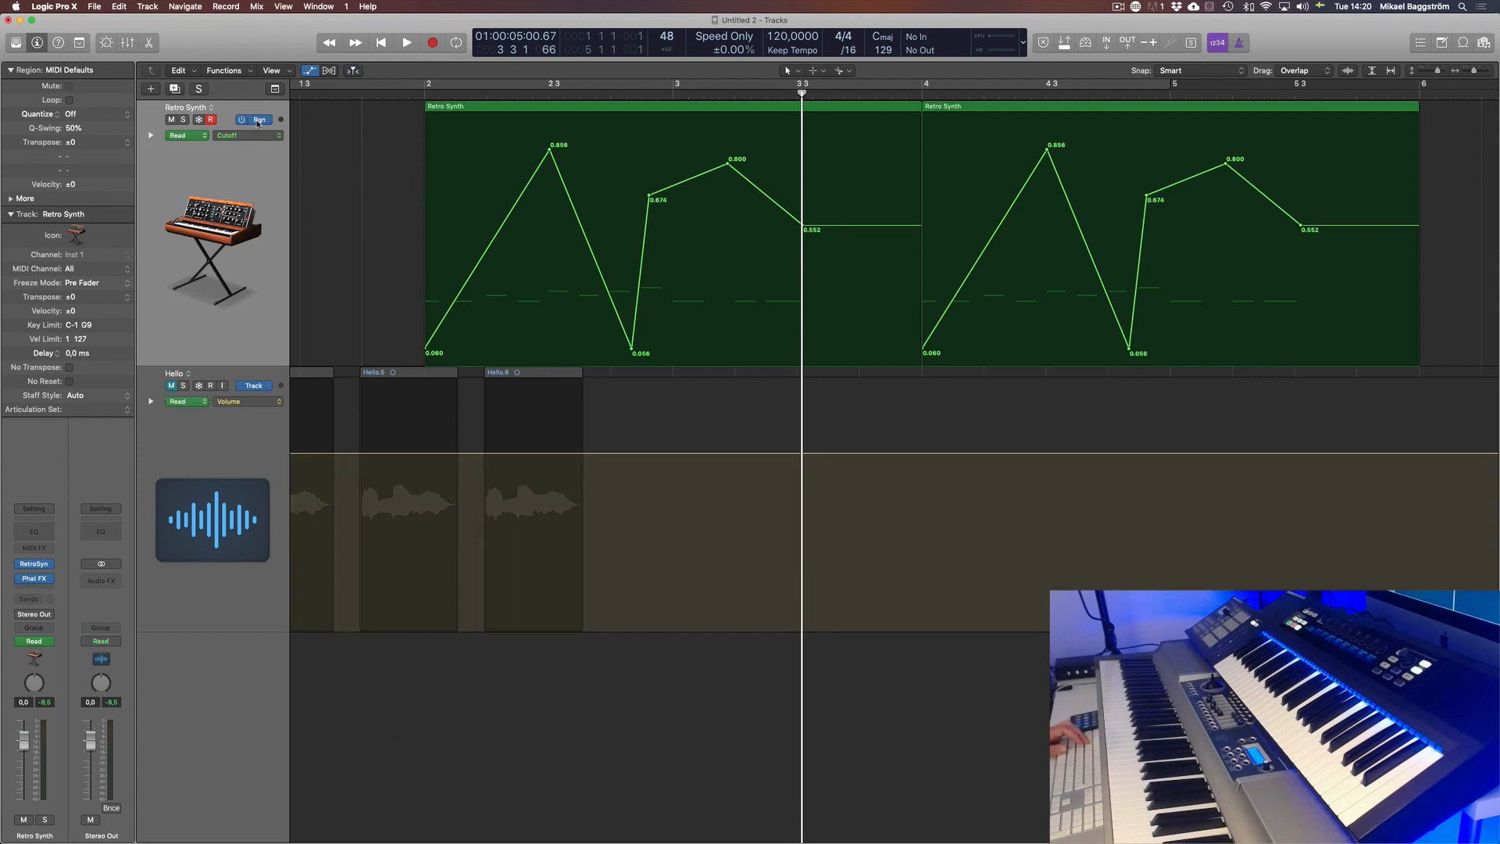
{"action": "key", "text": "a"}
{"action": "left_click", "coordinate": [558, 138]}
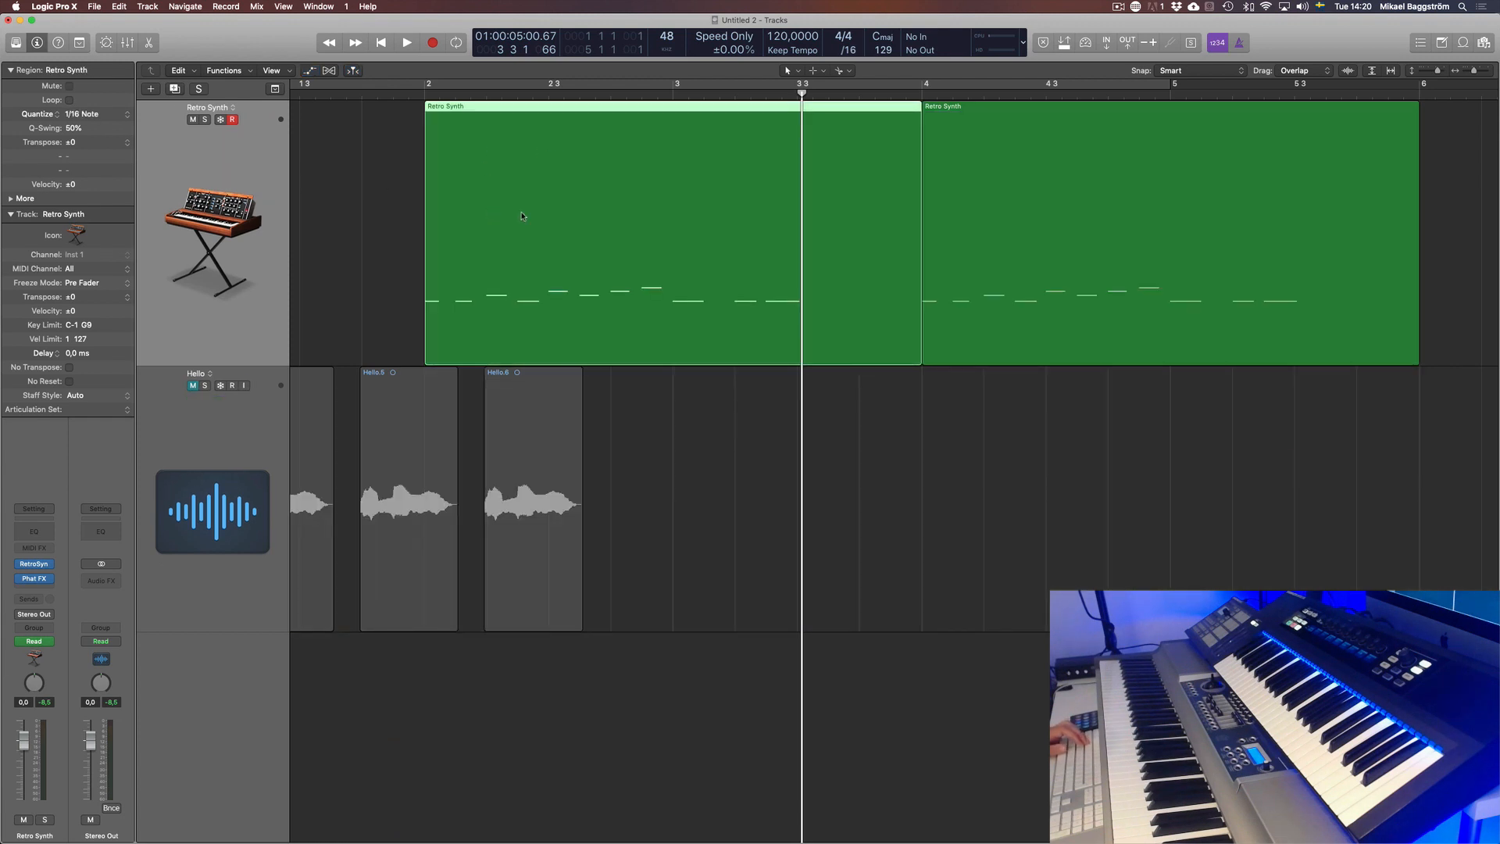
{"action": "key", "text": "e"}
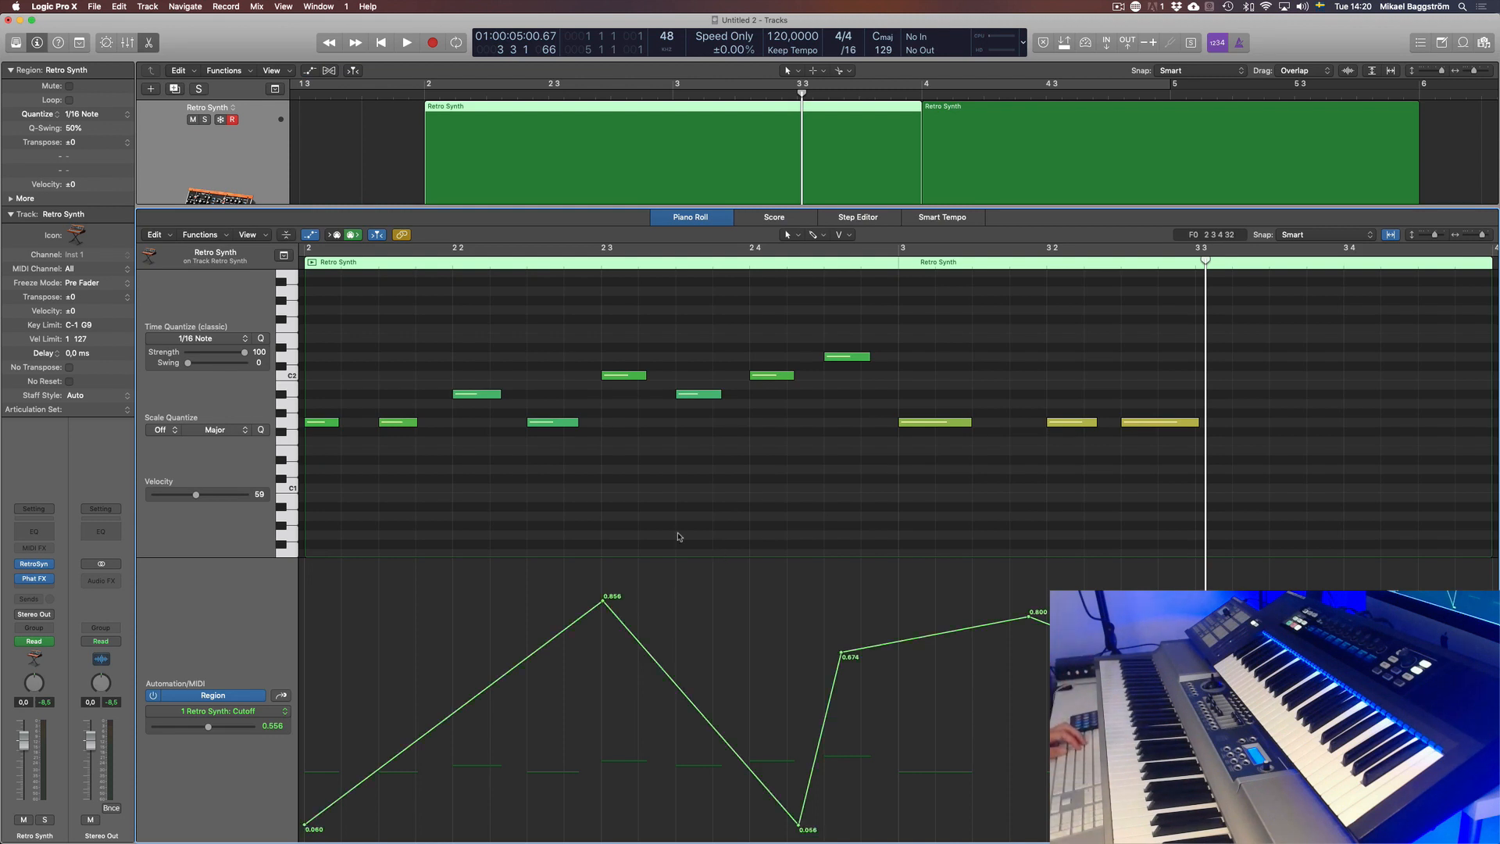
{"action": "left_click", "coordinate": [352, 133]}
{"action": "key", "text": "e"}
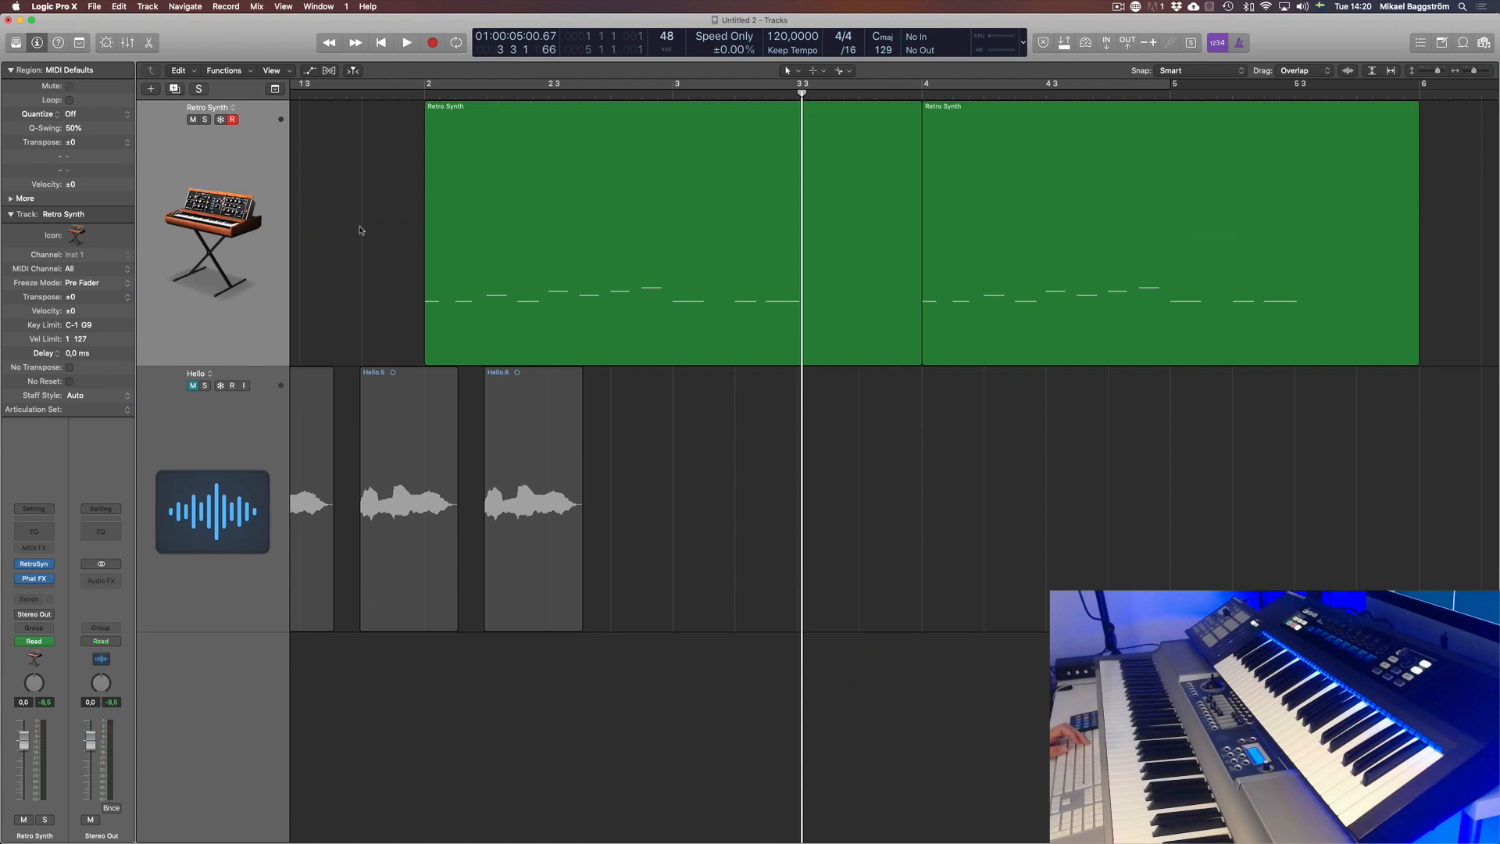
Step: Show the track automation again, look through the Retro Synth lane's automation parameters, and hide the automation
{"action": "key", "text": "a"}
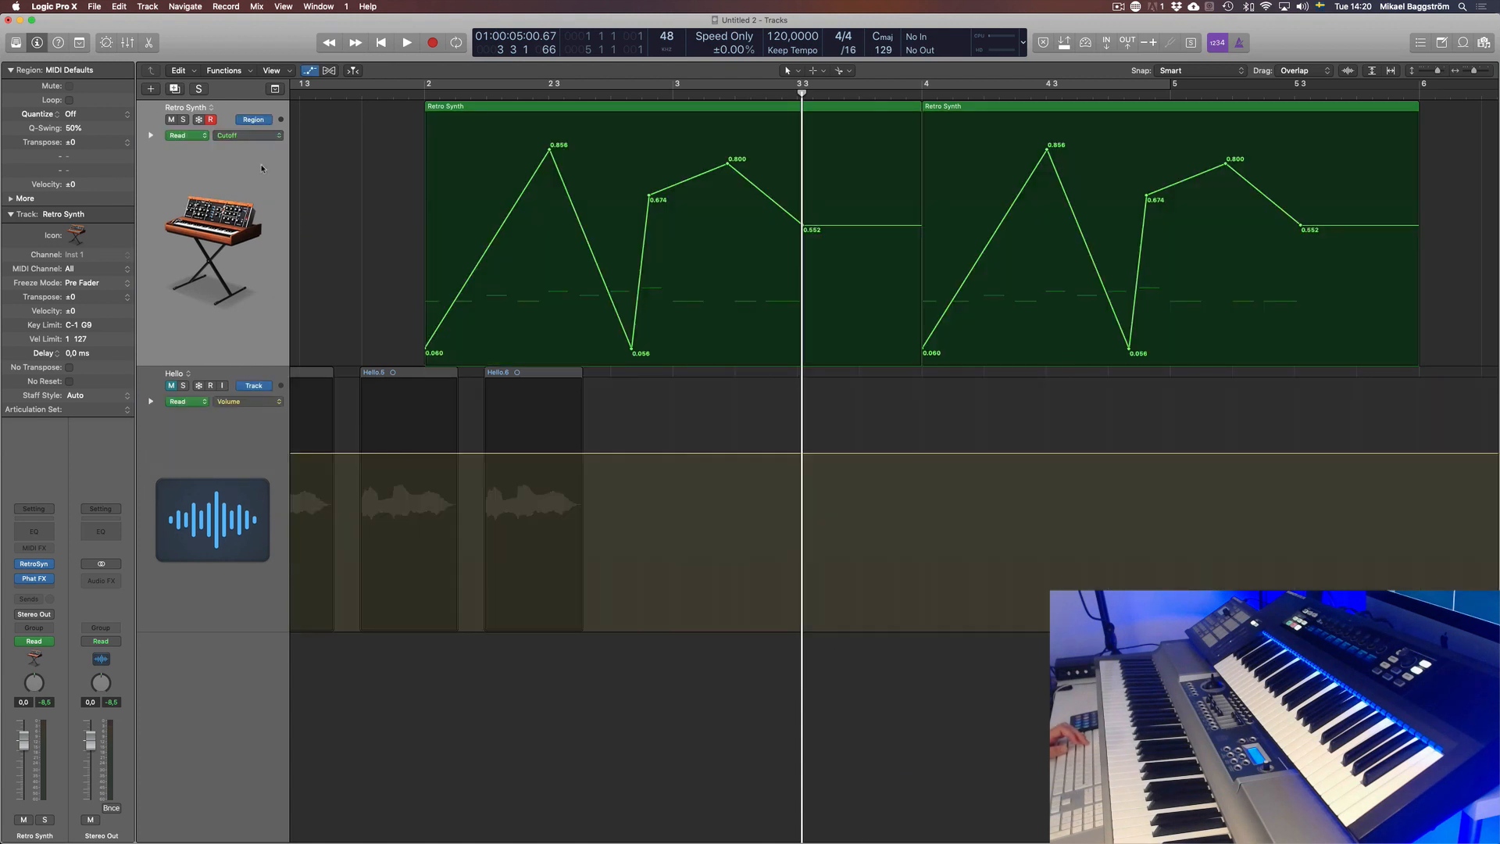
{"action": "left_click", "coordinate": [239, 135]}
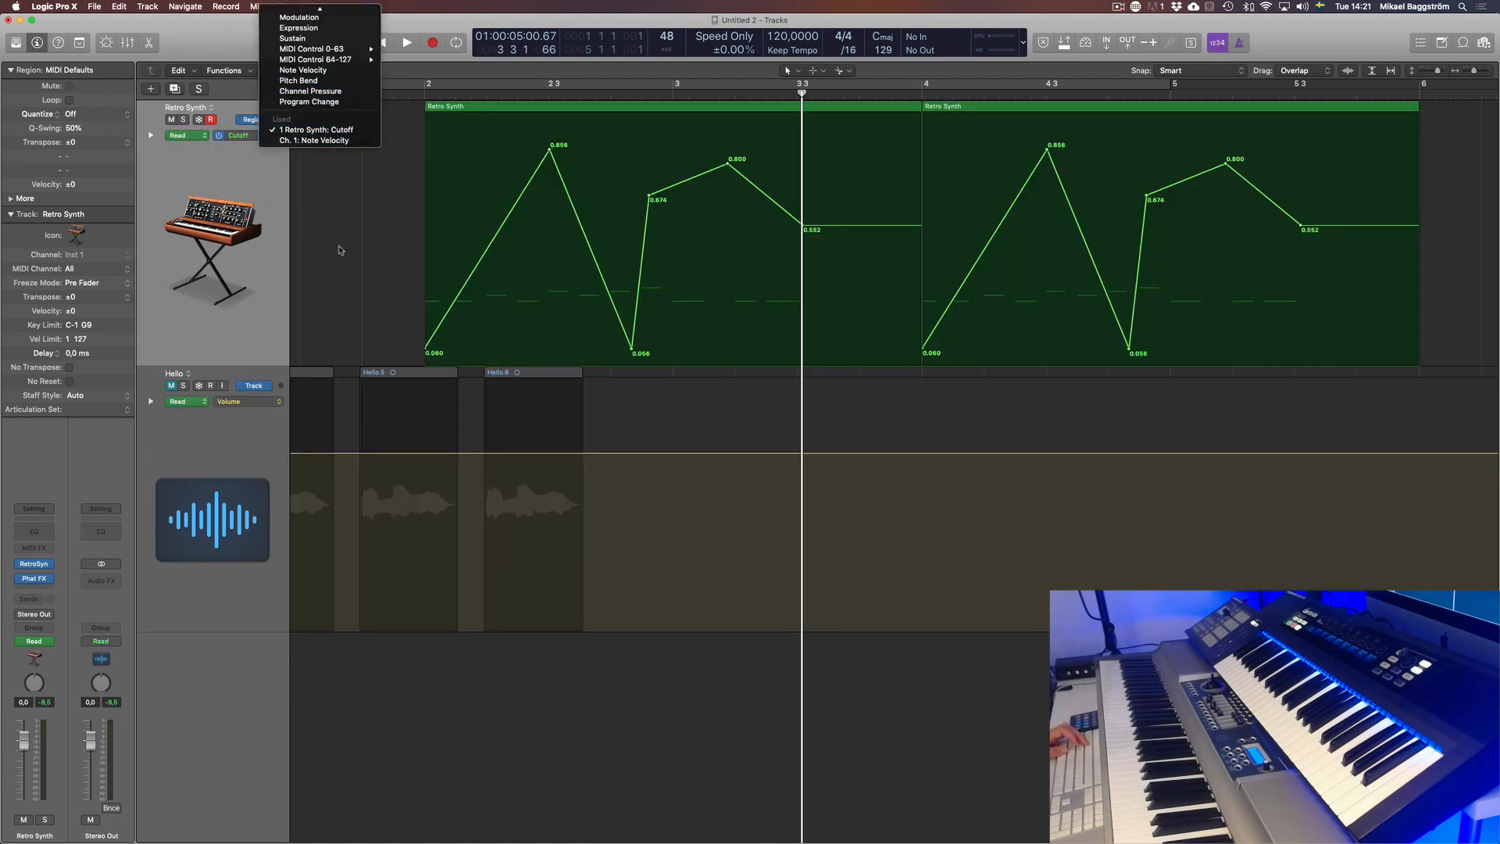
{"action": "left_click", "coordinate": [277, 263]}
{"action": "key", "text": "e"}
{"action": "key", "text": "e"}
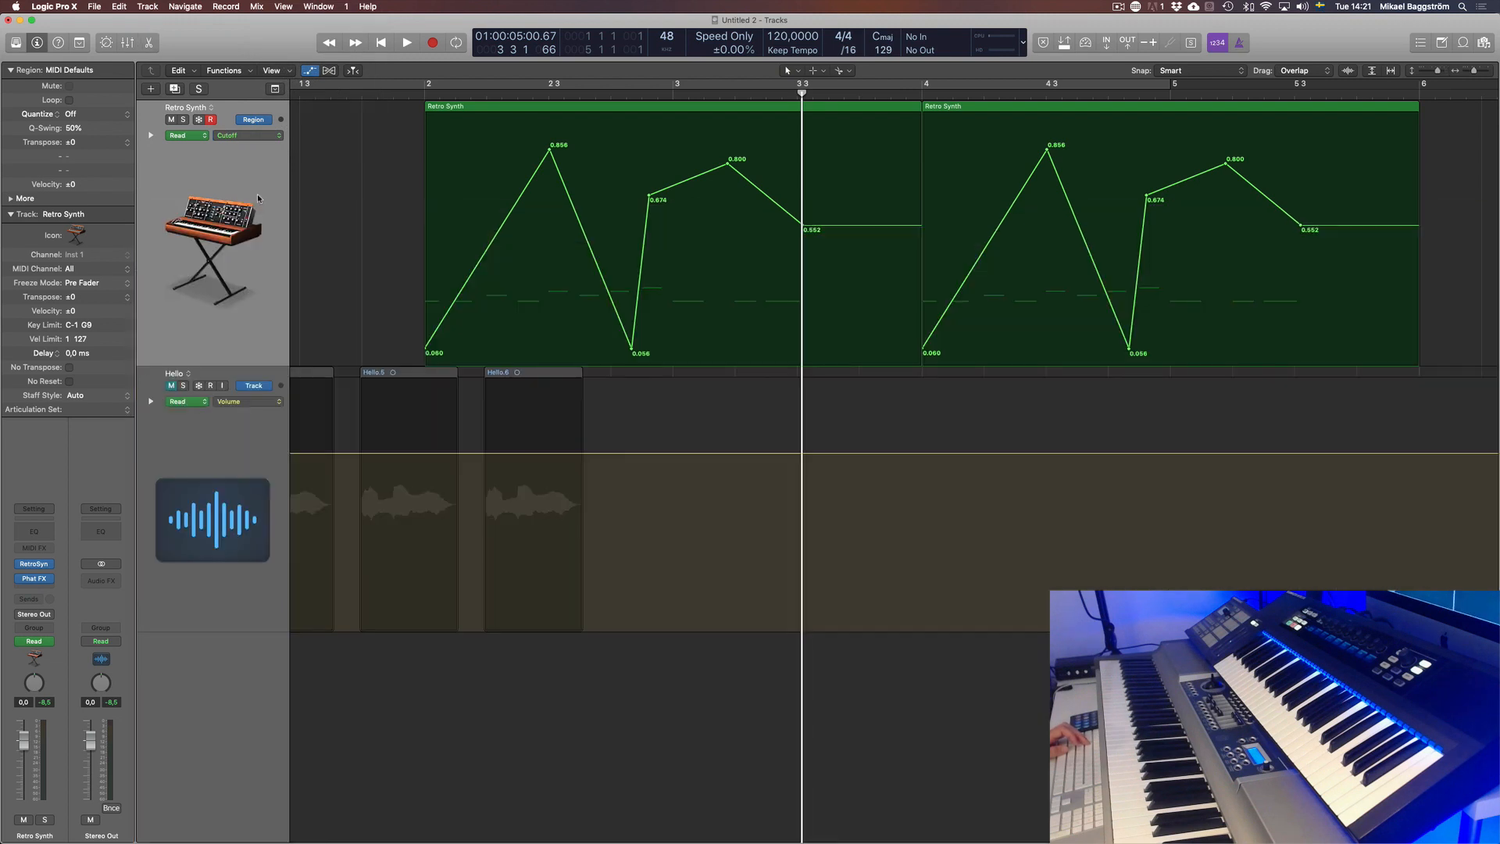
{"action": "key", "text": "a"}
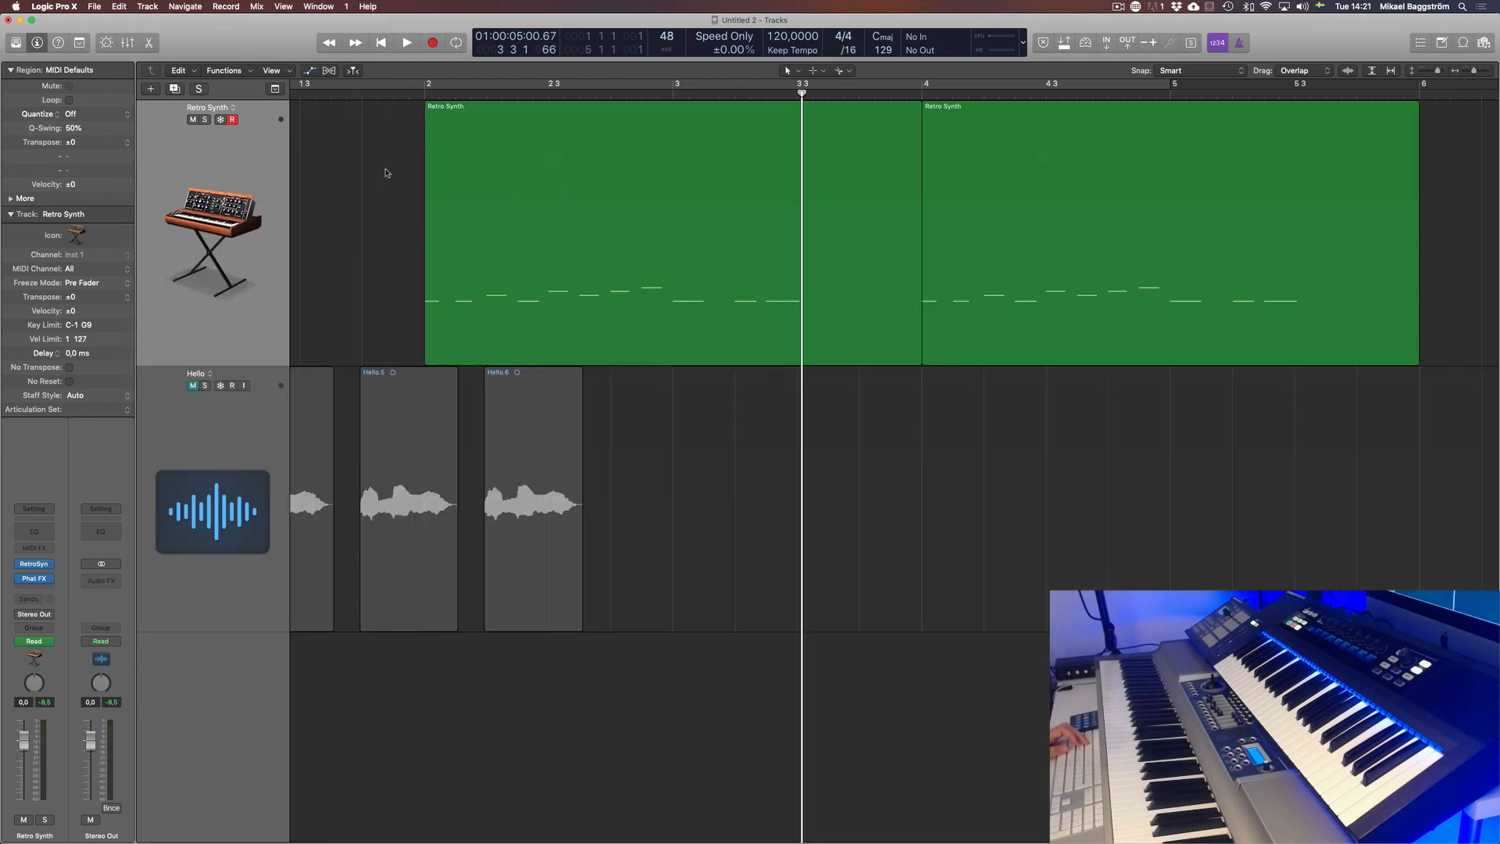
Step: Move the playhead to bar 2, select both Retro Synth regions, and show the track automation
{"action": "left_click", "coordinate": [425, 93]}
{"action": "key", "text": "e"}
{"action": "key", "text": "a"}
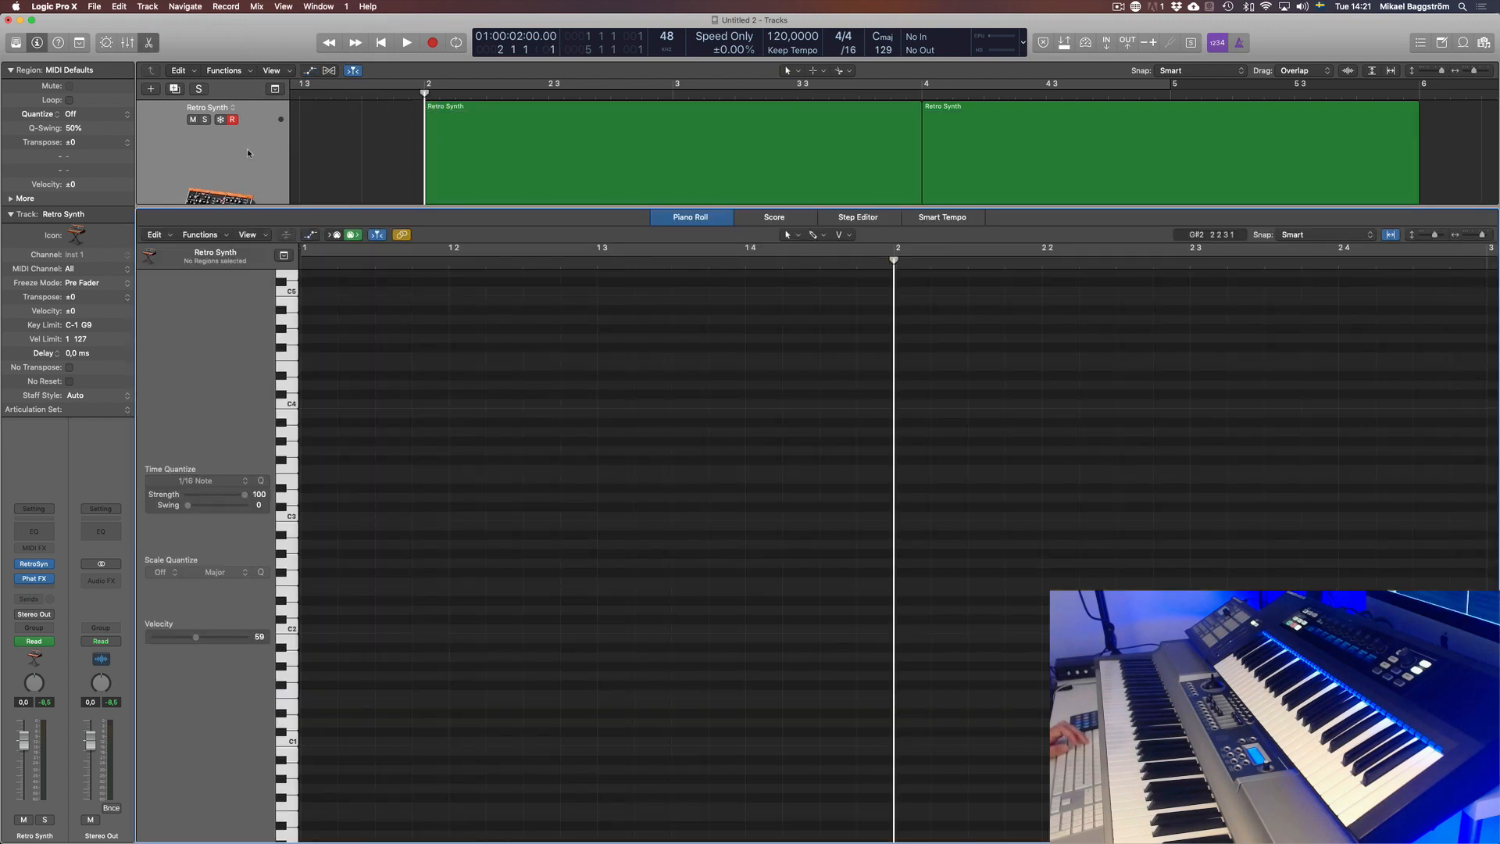
{"action": "key", "text": "e"}
{"action": "left_click", "coordinate": [247, 175]}
{"action": "key", "text": "a"}
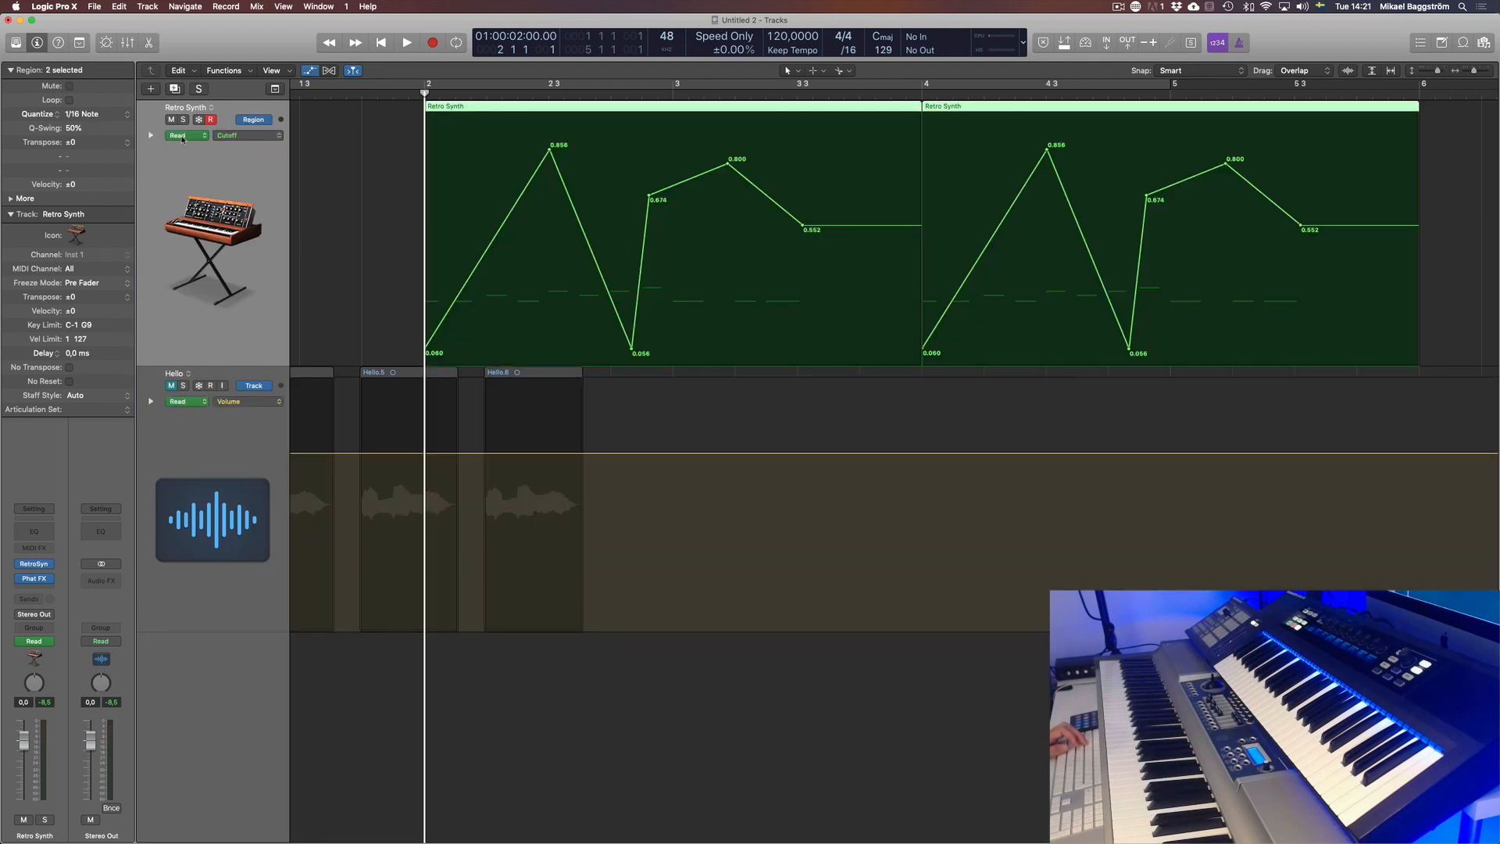
Step: Set the Retro Synth track's automation mode to Touch and open its Retro Synth instrument window
{"action": "left_click", "coordinate": [207, 137]}
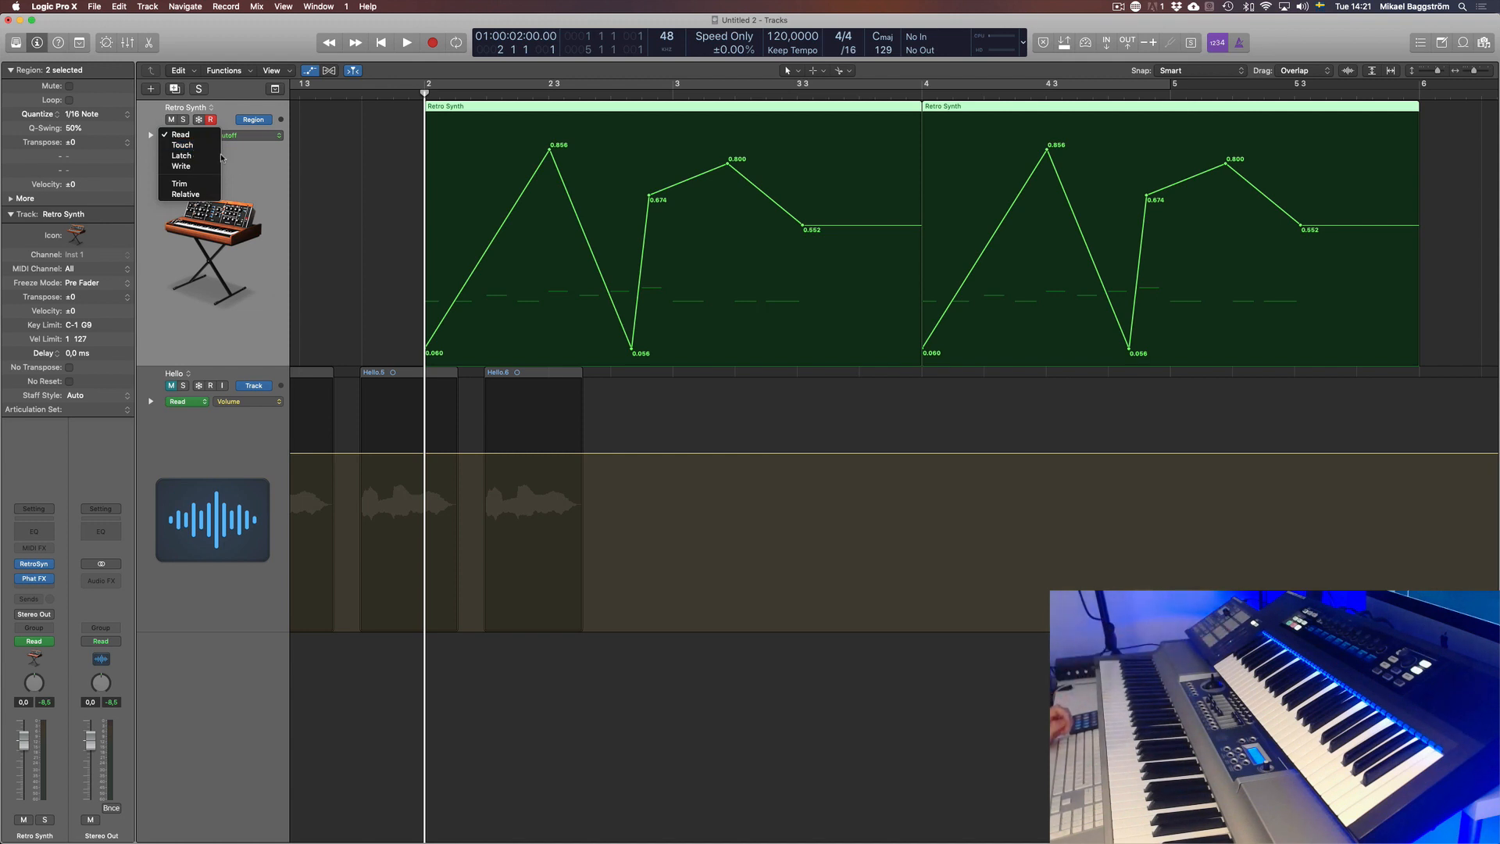
{"action": "left_click", "coordinate": [182, 145]}
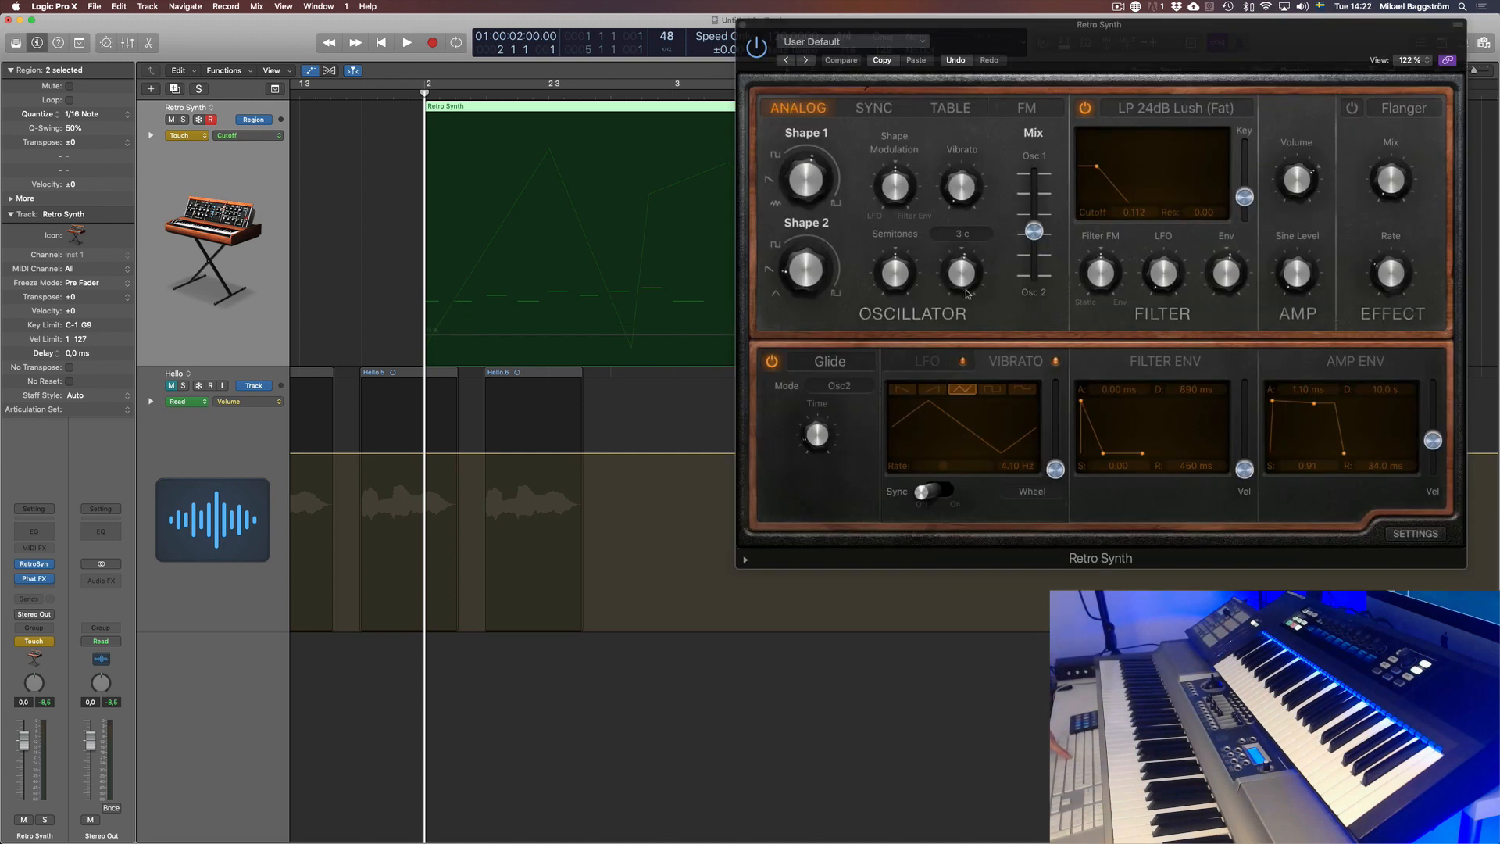
Step: Use Learn to assign the Cutoff Smart Control to external Control Change 1 on channel 1, and close Smart Controls
{"action": "key", "text": "b"}
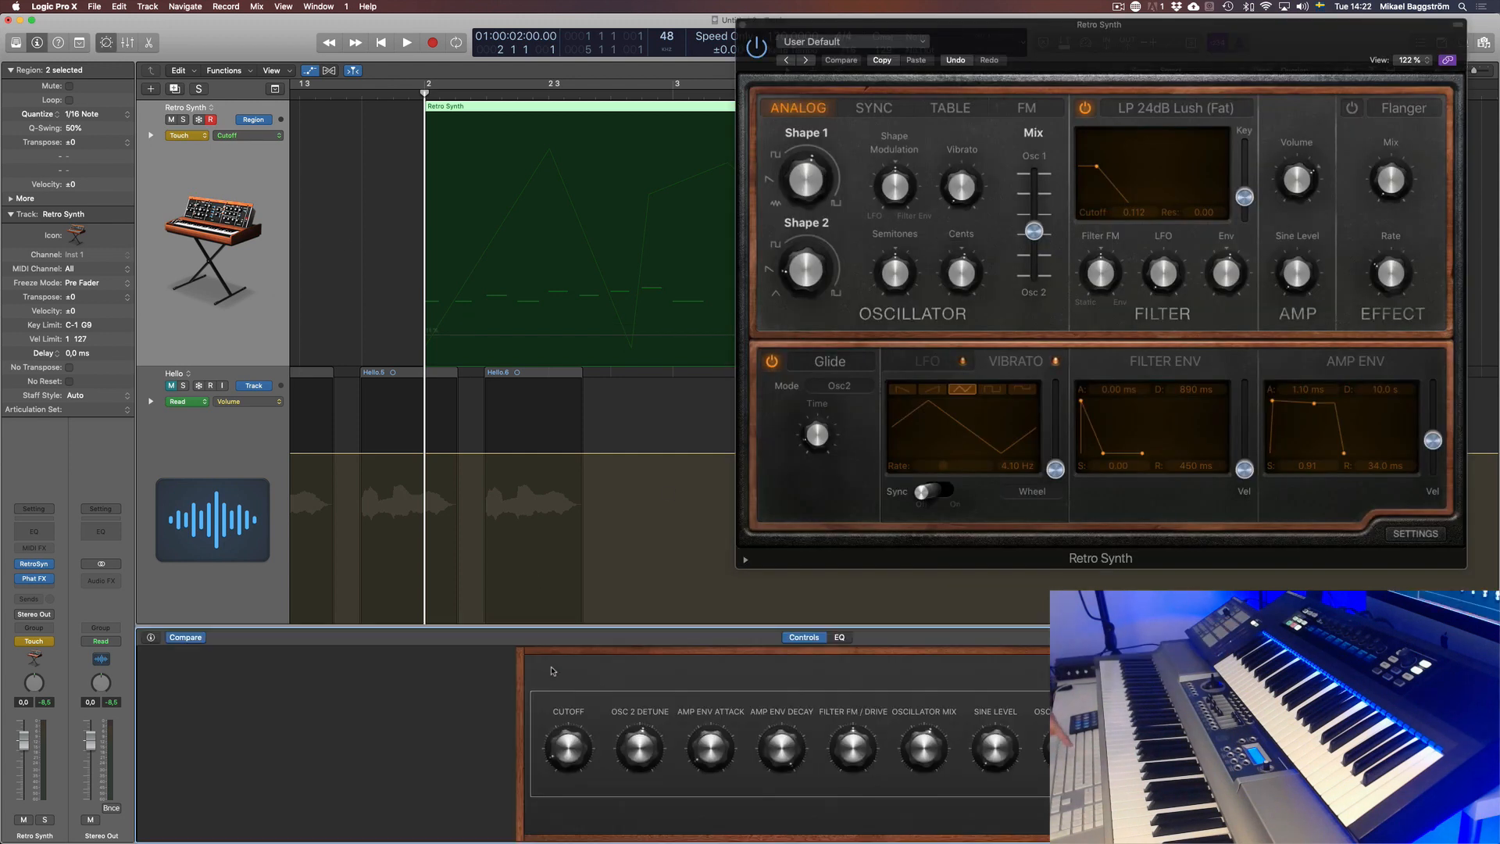
{"action": "left_click", "coordinate": [150, 638]}
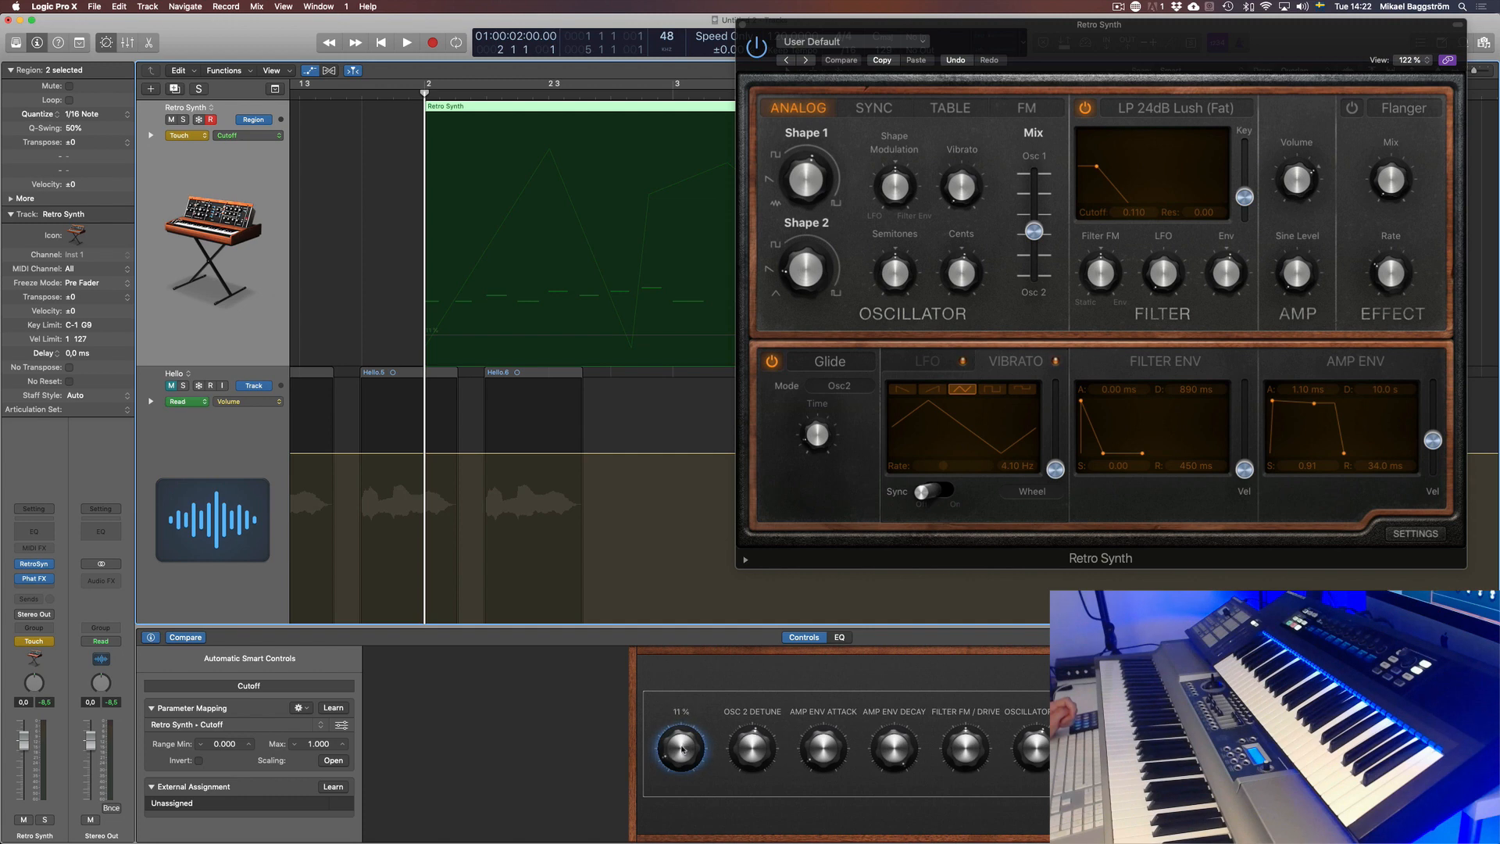
{"action": "left_click", "coordinate": [328, 786]}
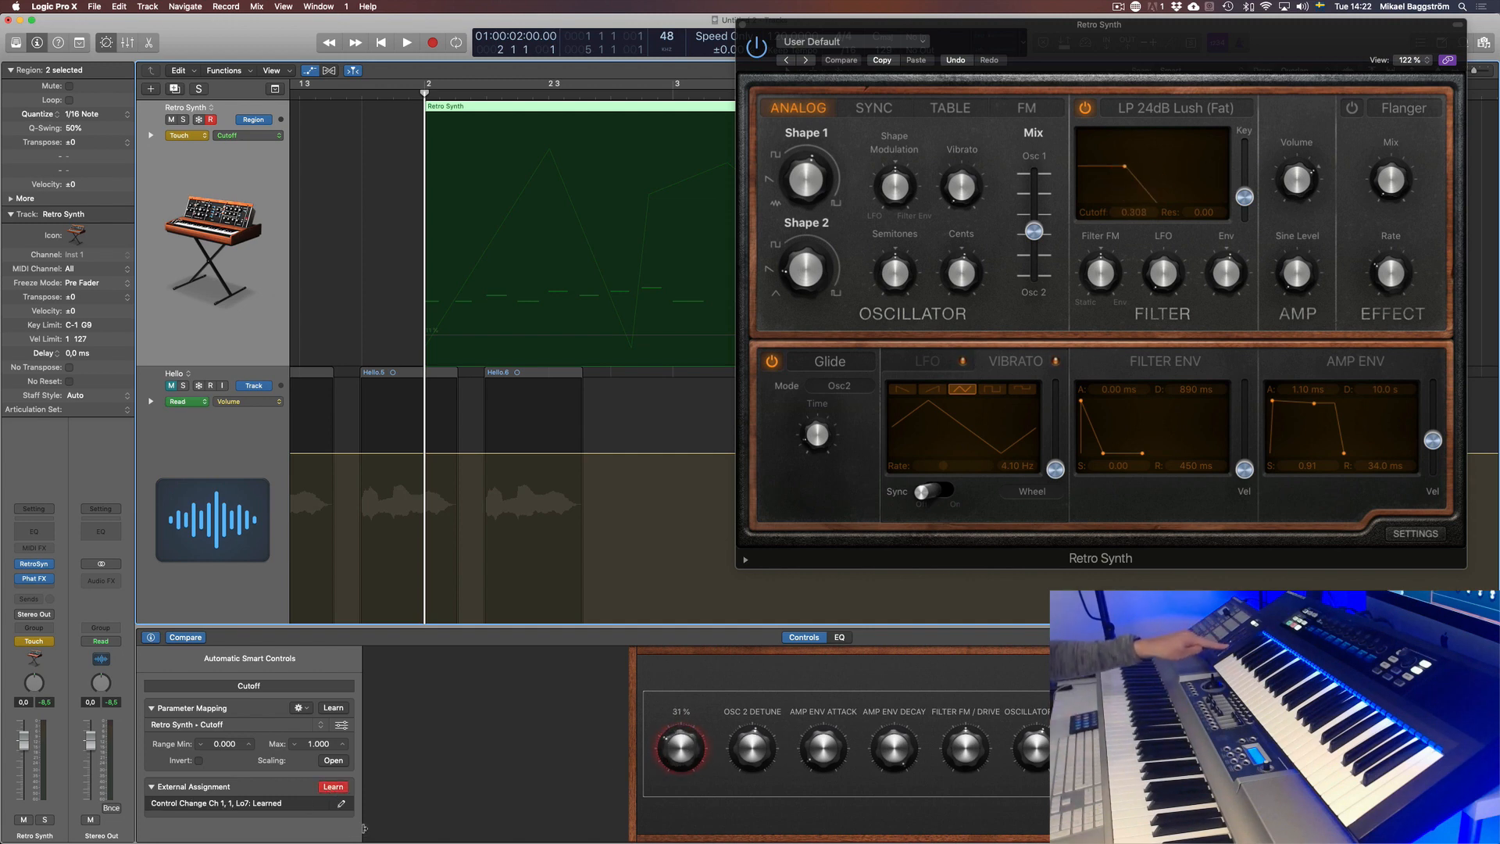
{"action": "left_click", "coordinate": [333, 787]}
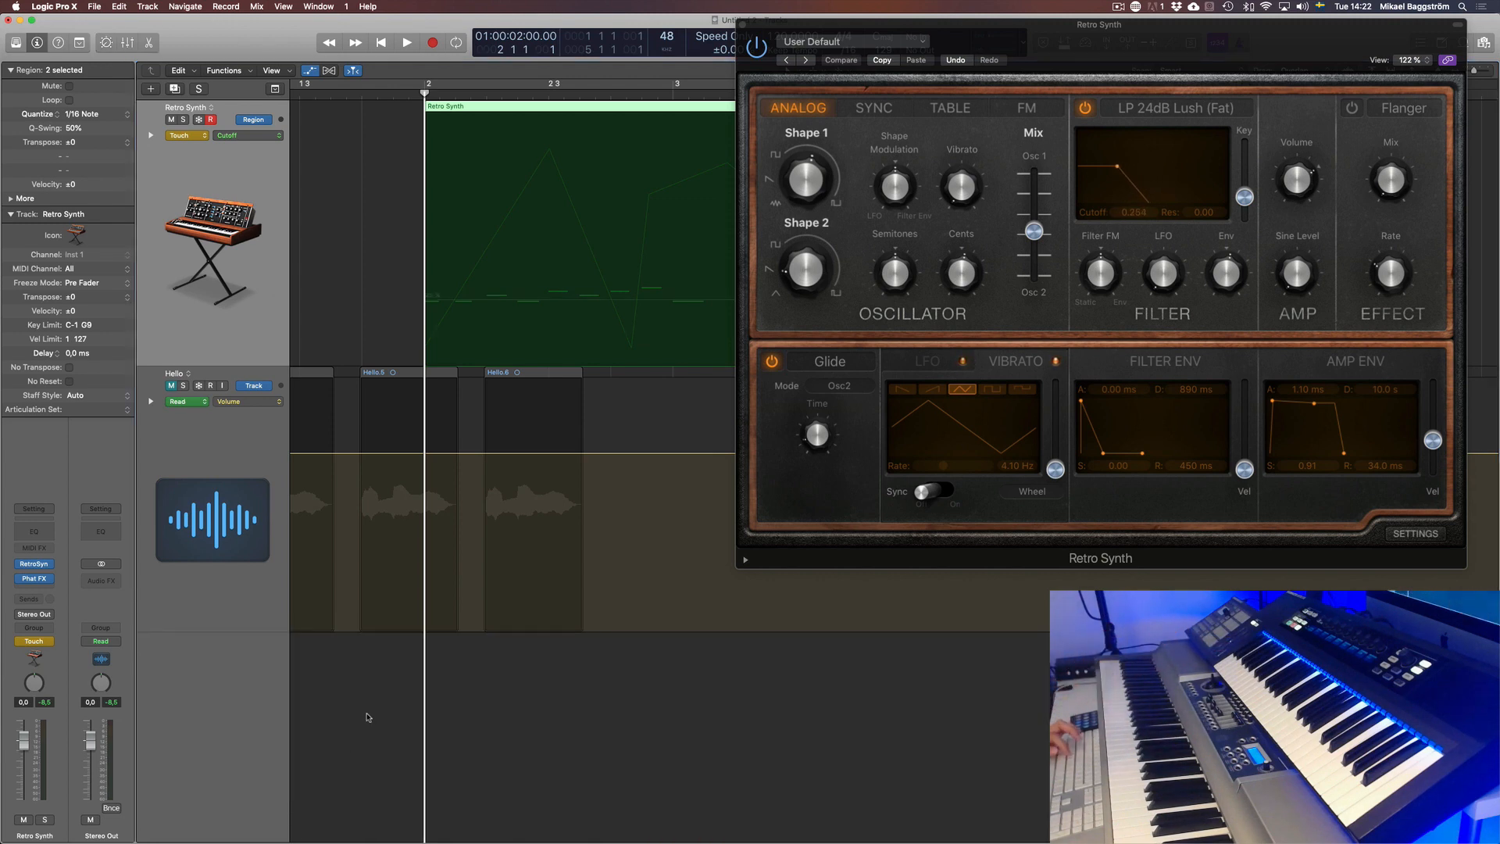
Step: Record a Cutoff movement in Touch mode across both Retro Synth regions, hiding the instrument window during the take, and stop
{"action": "key", "text": "b"}
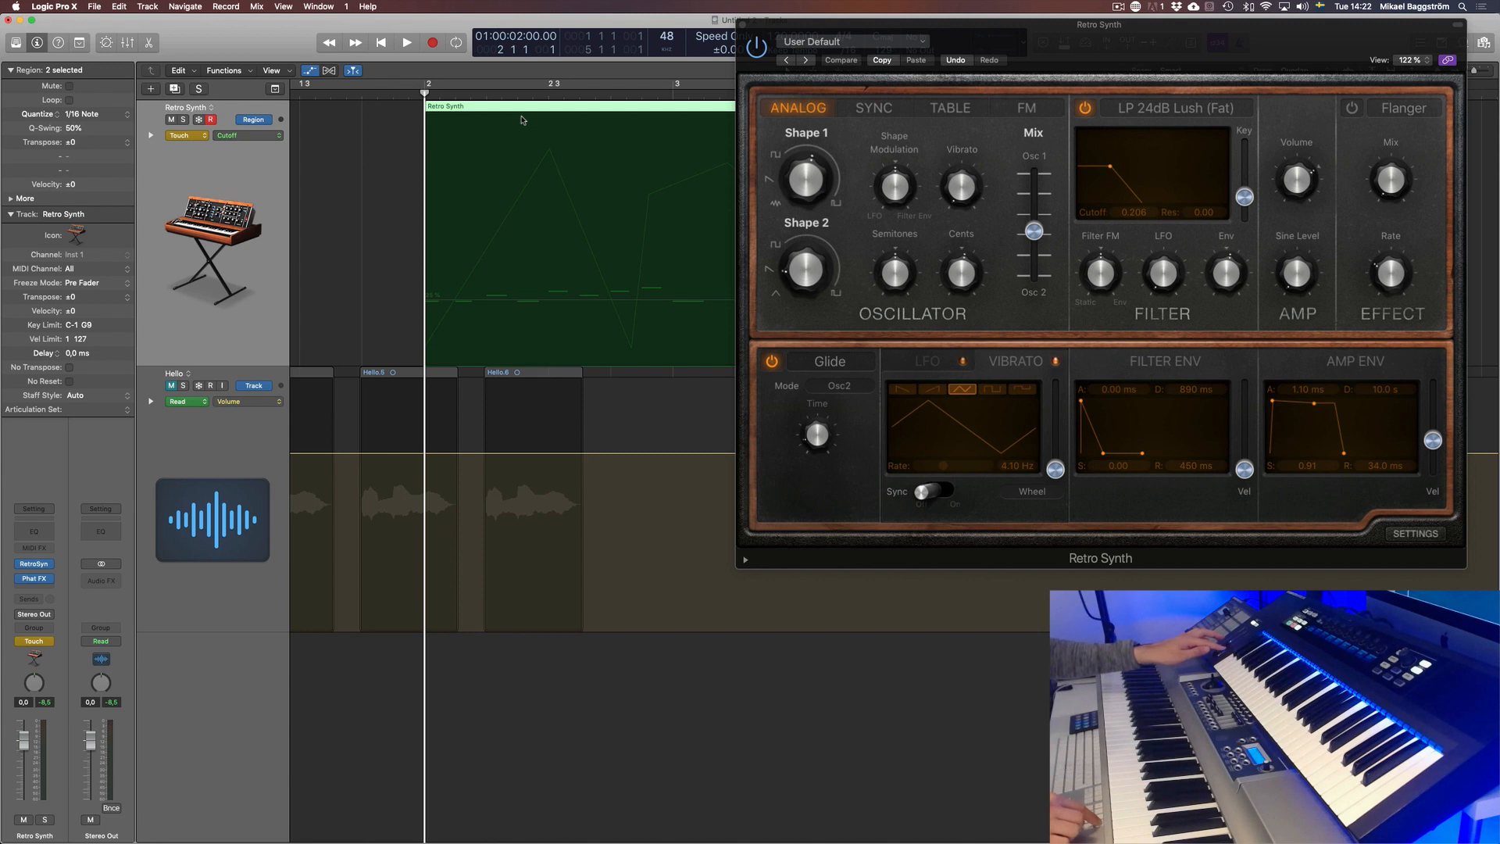
{"action": "key", "text": "r"}
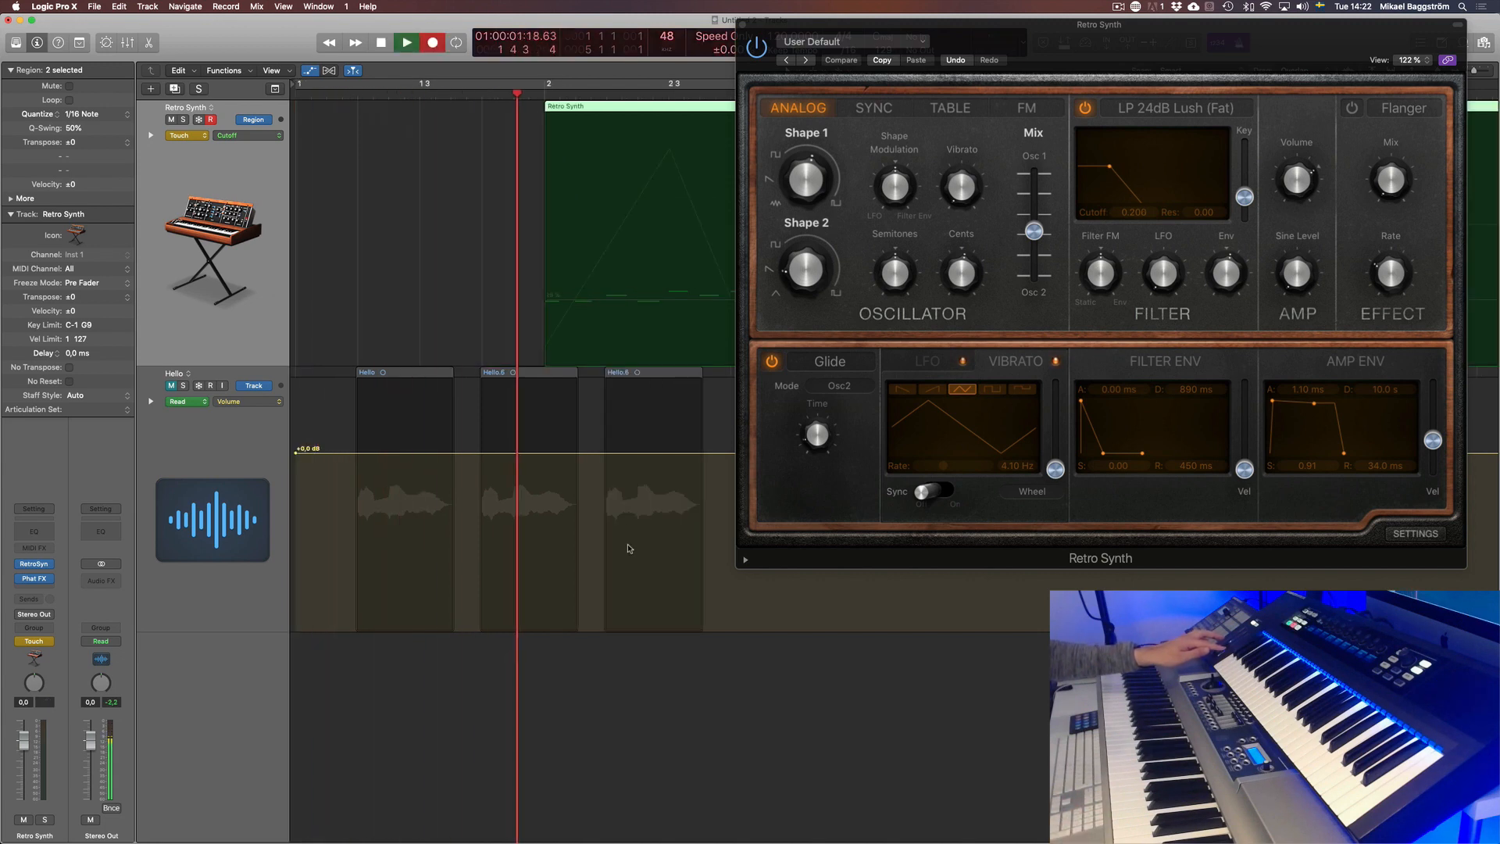
{"action": "key", "text": "v"}
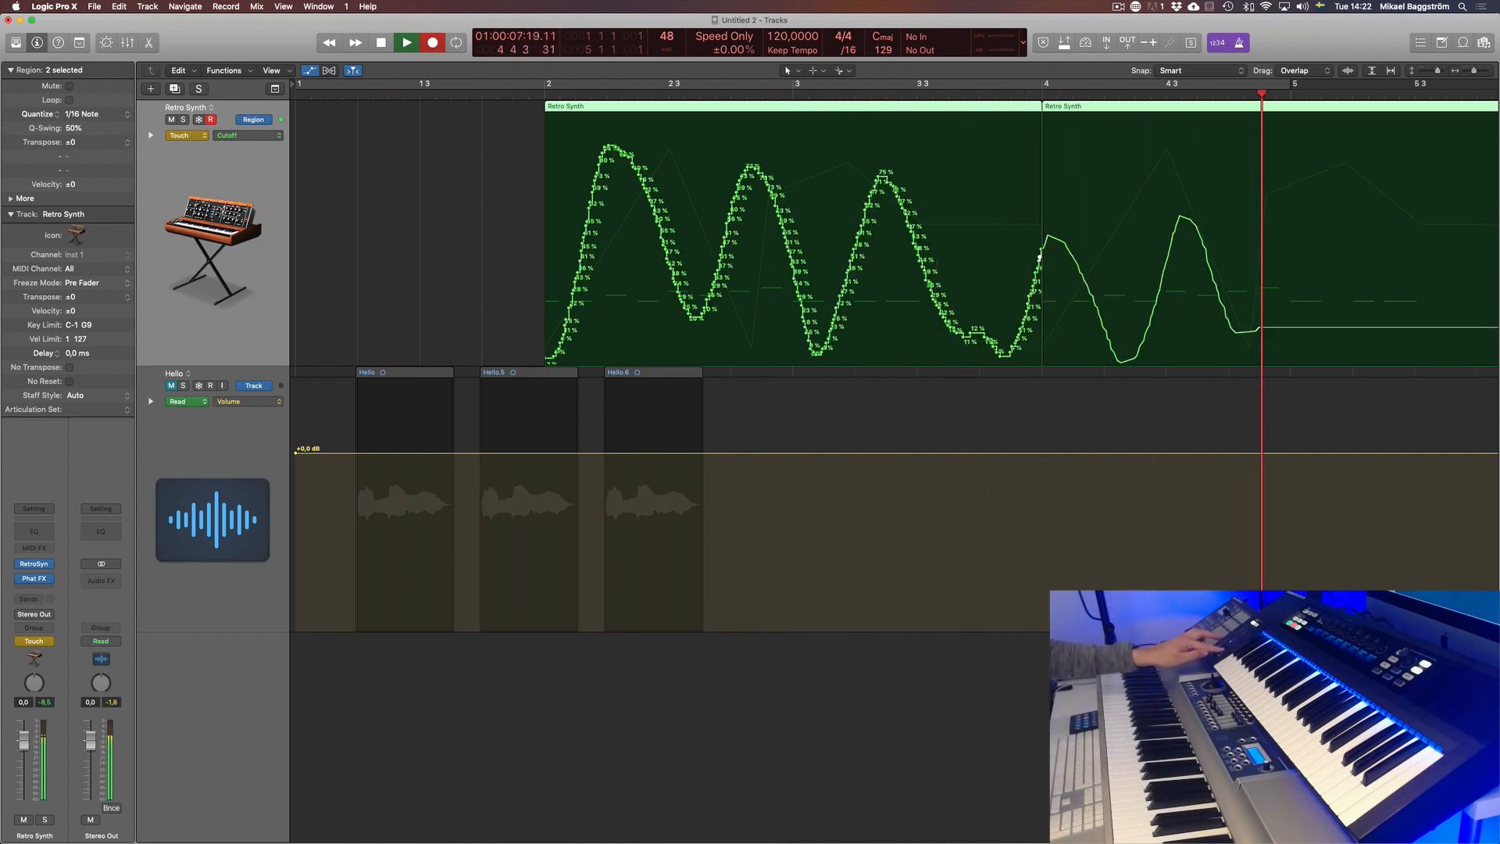
{"action": "key", "text": "space"}
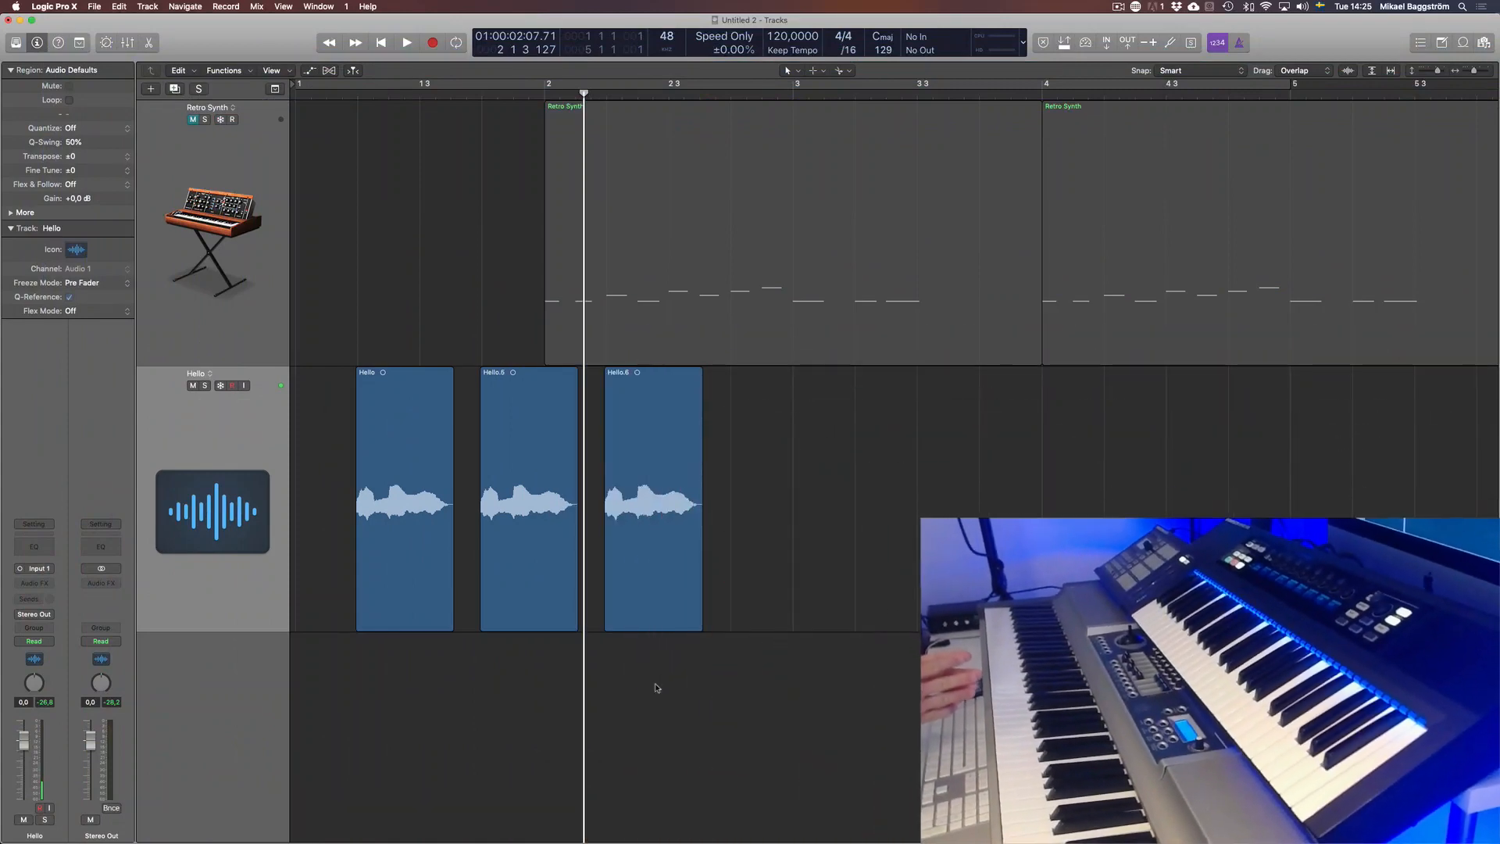
Step: Select the three Hello regions, play them back, and show the track automation
{"action": "left_click", "coordinate": [247, 447]}
{"action": "key", "text": "shift+Return"}
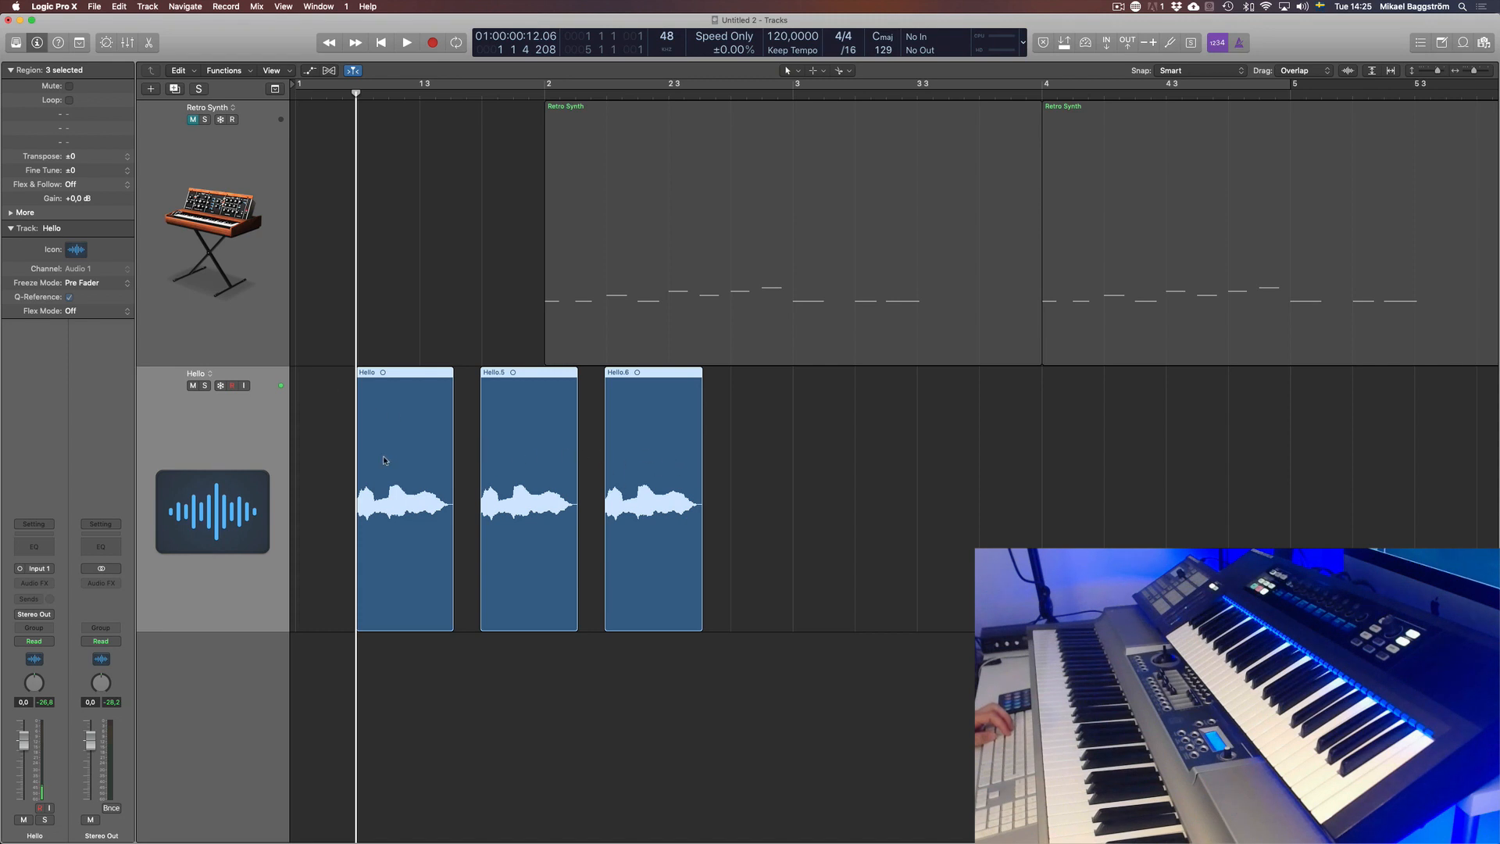
{"action": "key", "text": "space"}
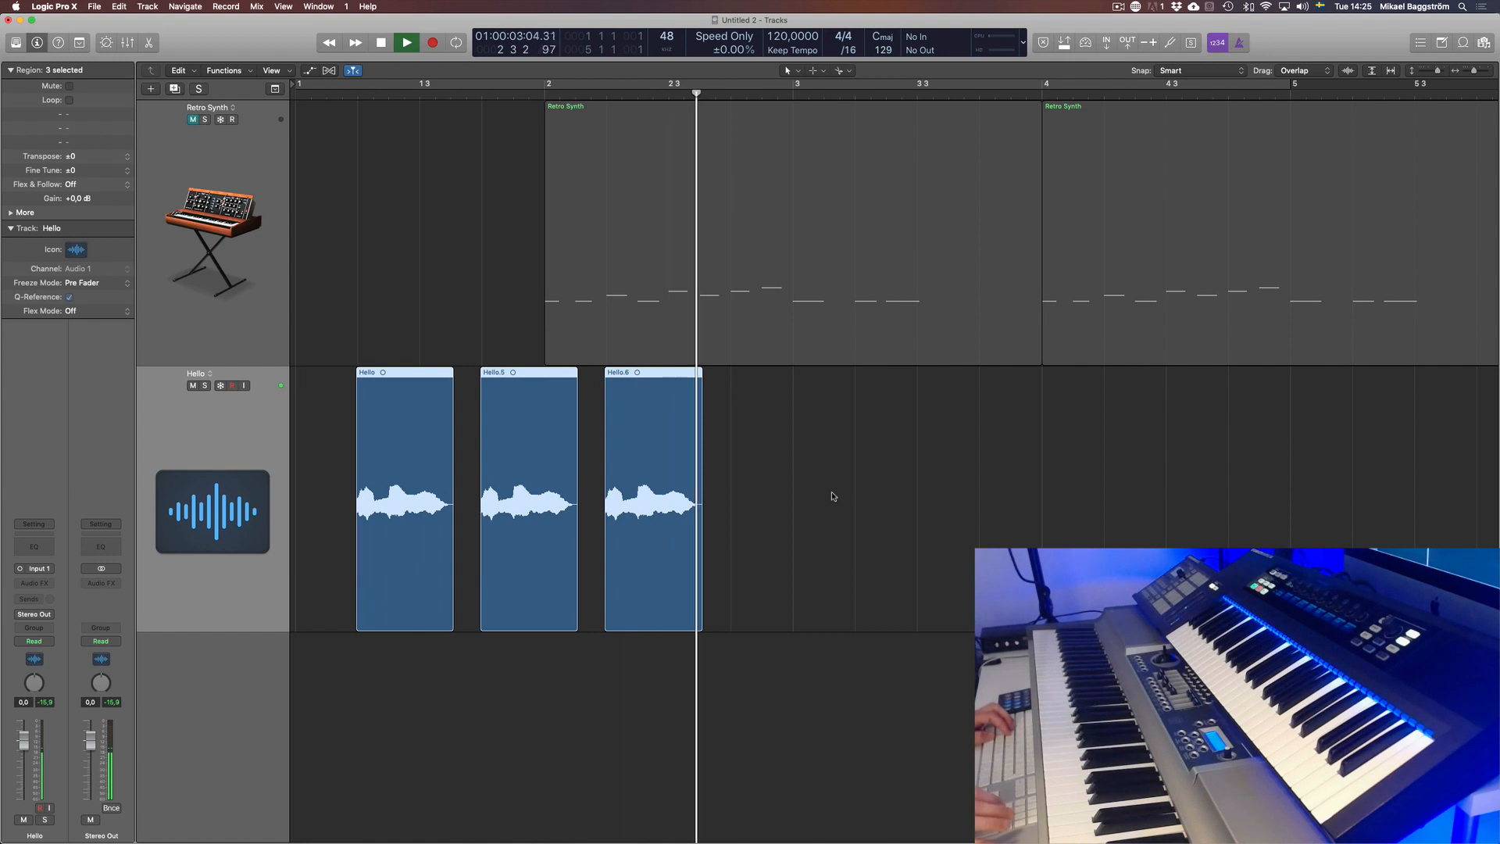
{"action": "key", "text": "space"}
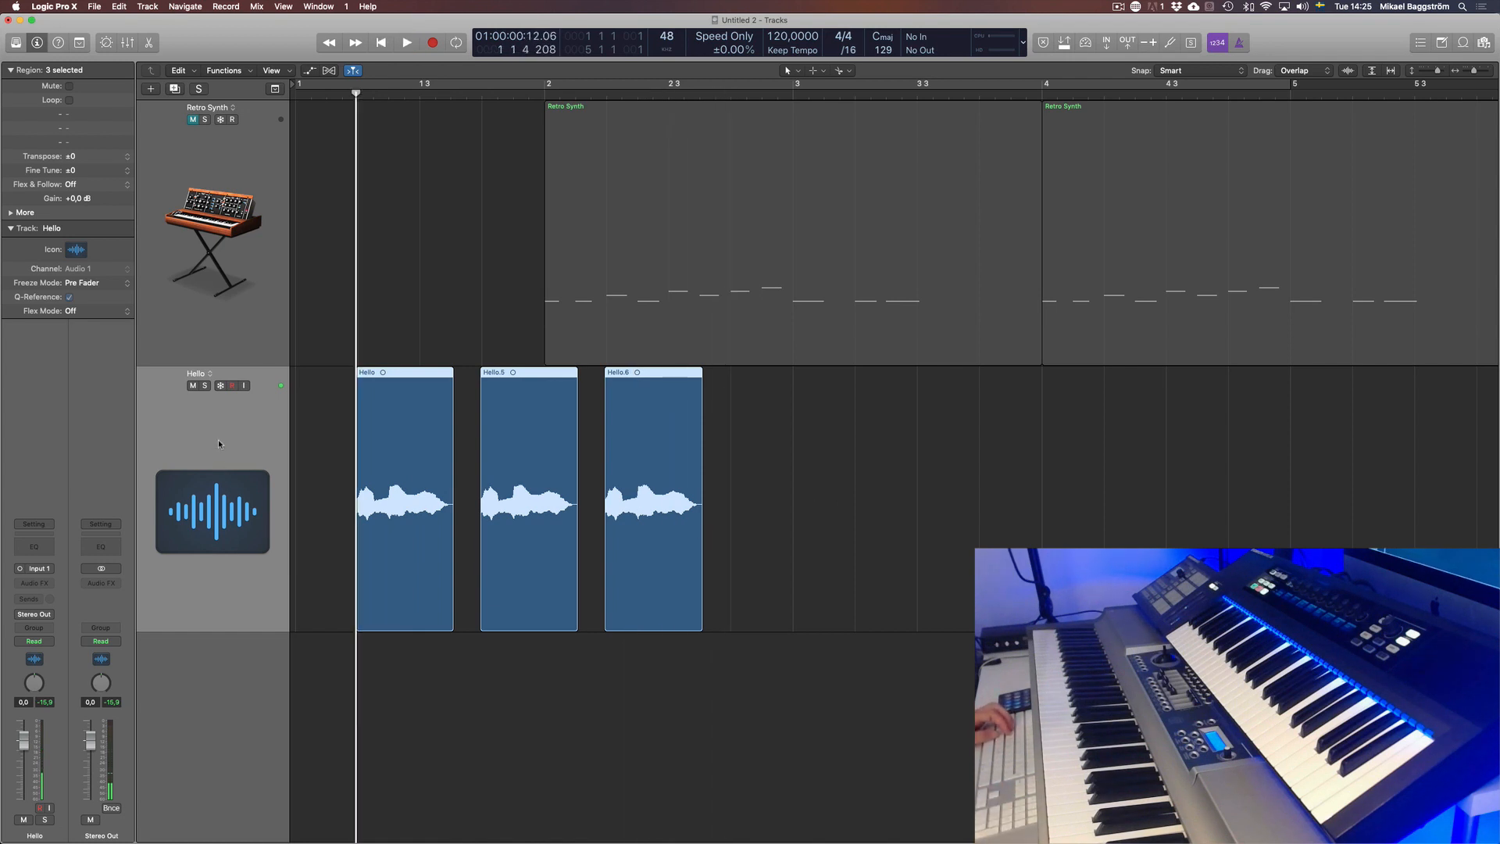
{"action": "key", "text": "a"}
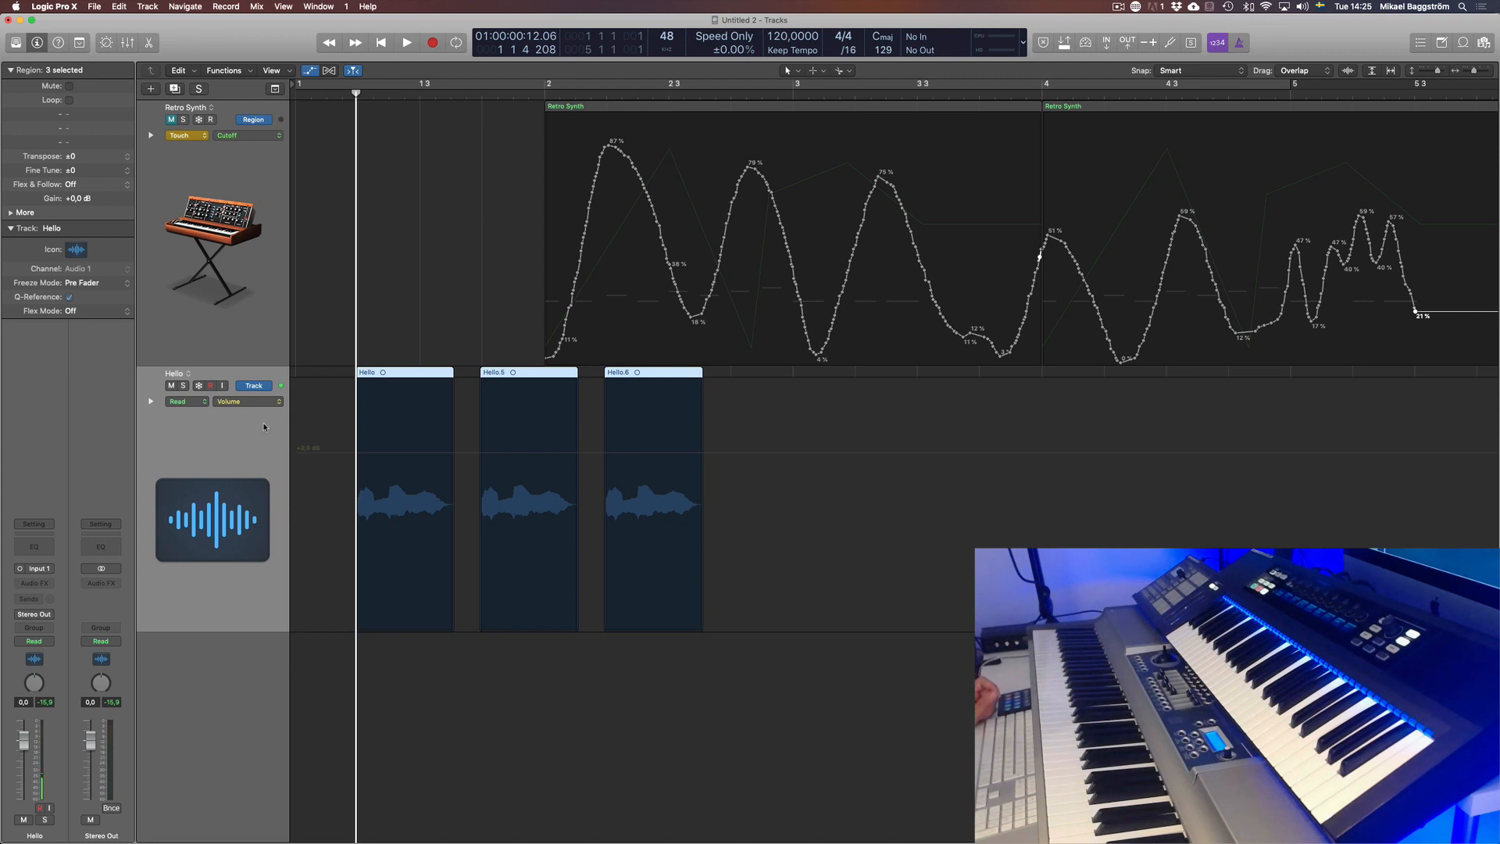
Step: Draw a Hello track volume curve falling to about -12 dB, rising to about -2 dB and falling to about -12 dB, and play it
{"action": "left_click", "coordinate": [327, 458]}
{"action": "left_click_drag", "start_coordinate": [371, 455], "coordinate": [585, 472]}
{"action": "left_click_drag", "start_coordinate": [684, 475], "coordinate": [684, 541]}
{"action": "key", "text": "space"}
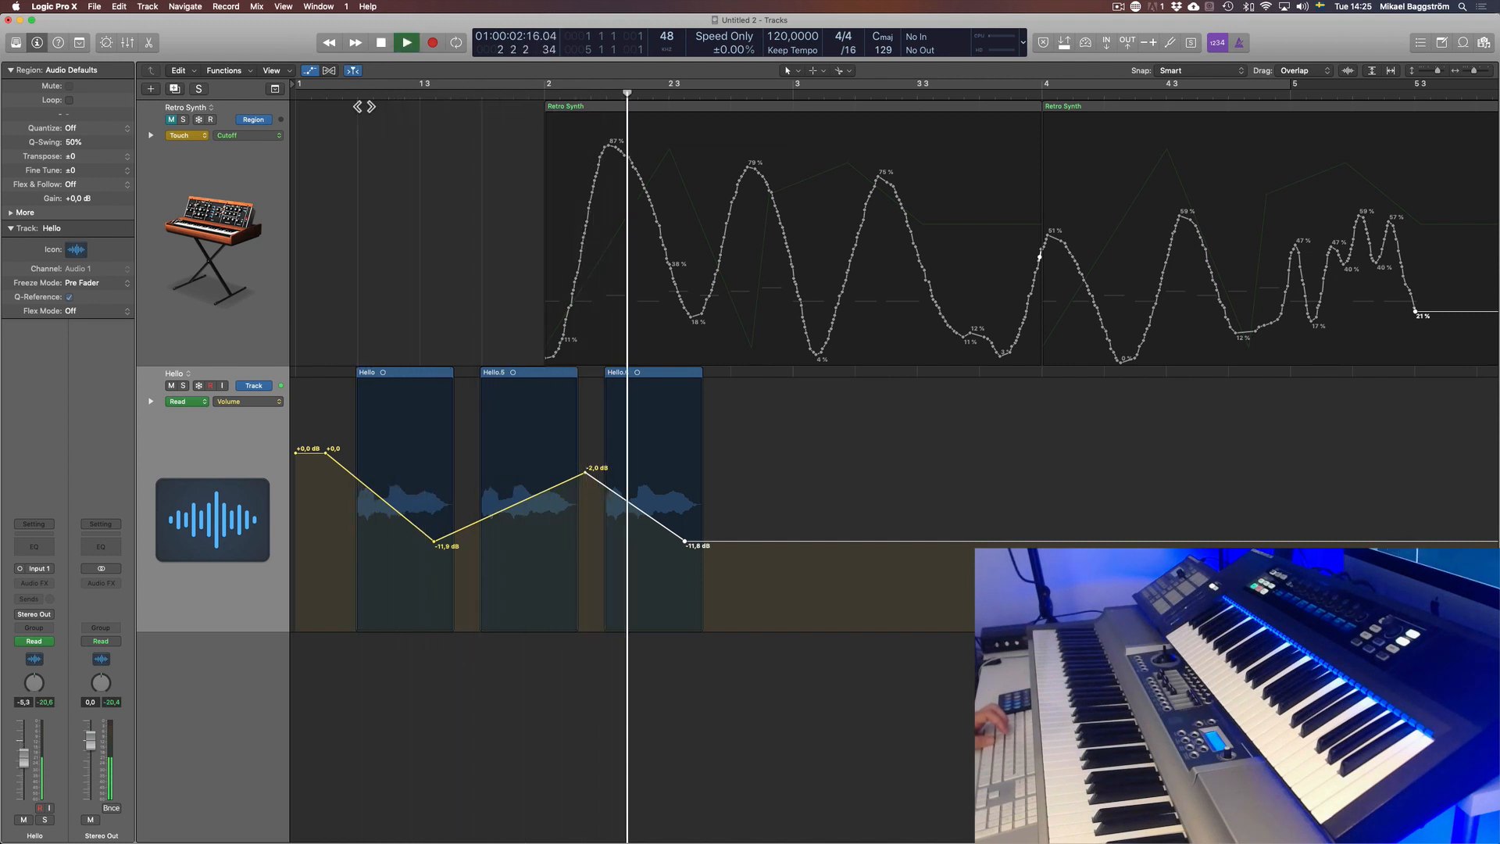
{"action": "key", "text": "space"}
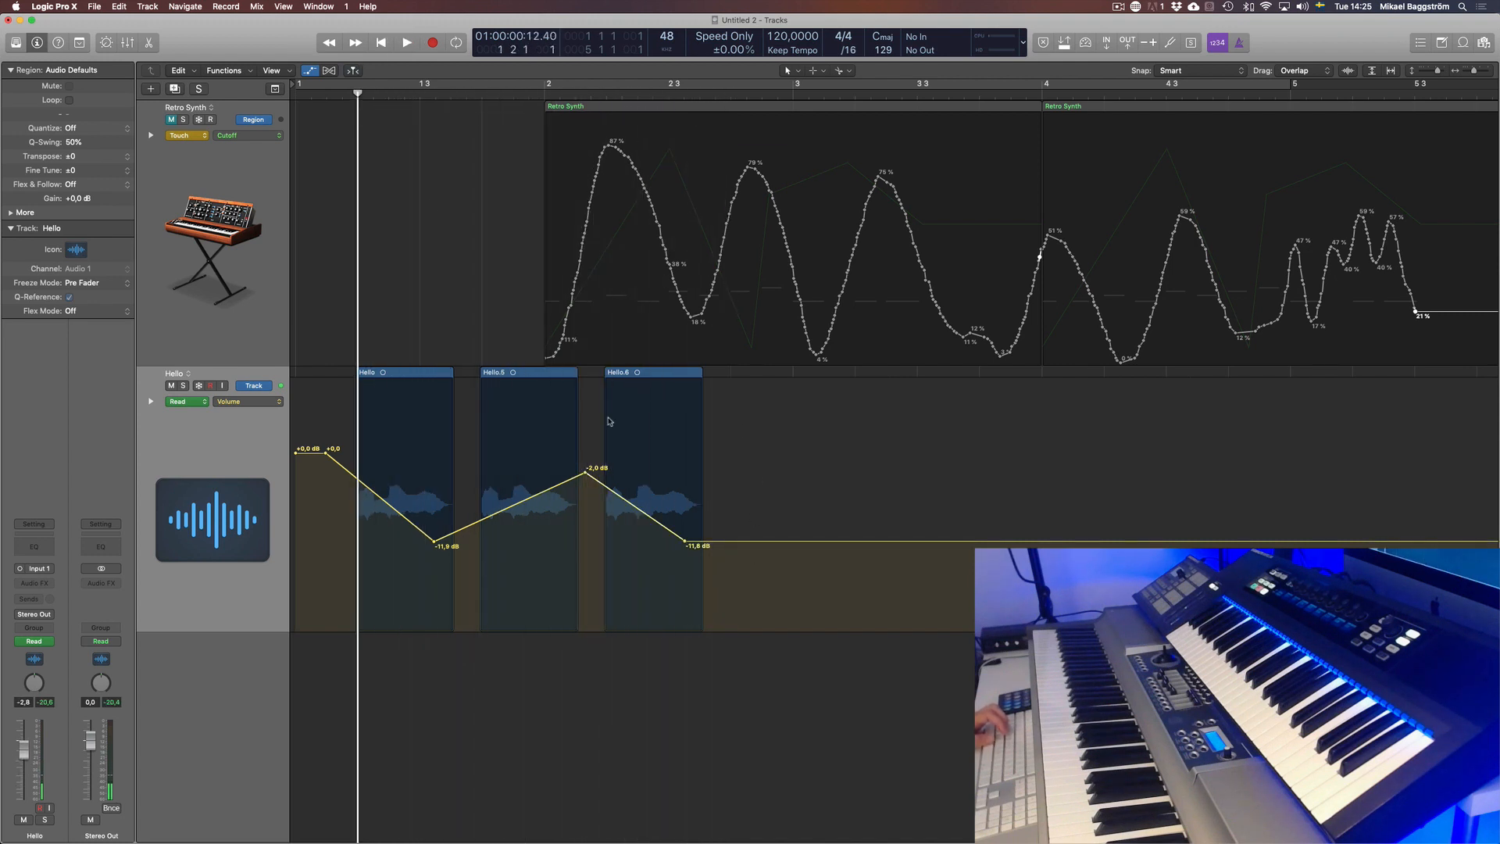
Step: Solo the Hello track, shift its last region to between bar 2 beat 3 and bar 3, and undo the move
{"action": "key", "text": "ctrl+s"}
{"action": "left_click_drag", "start_coordinate": [673, 400], "coordinate": [773, 416]}
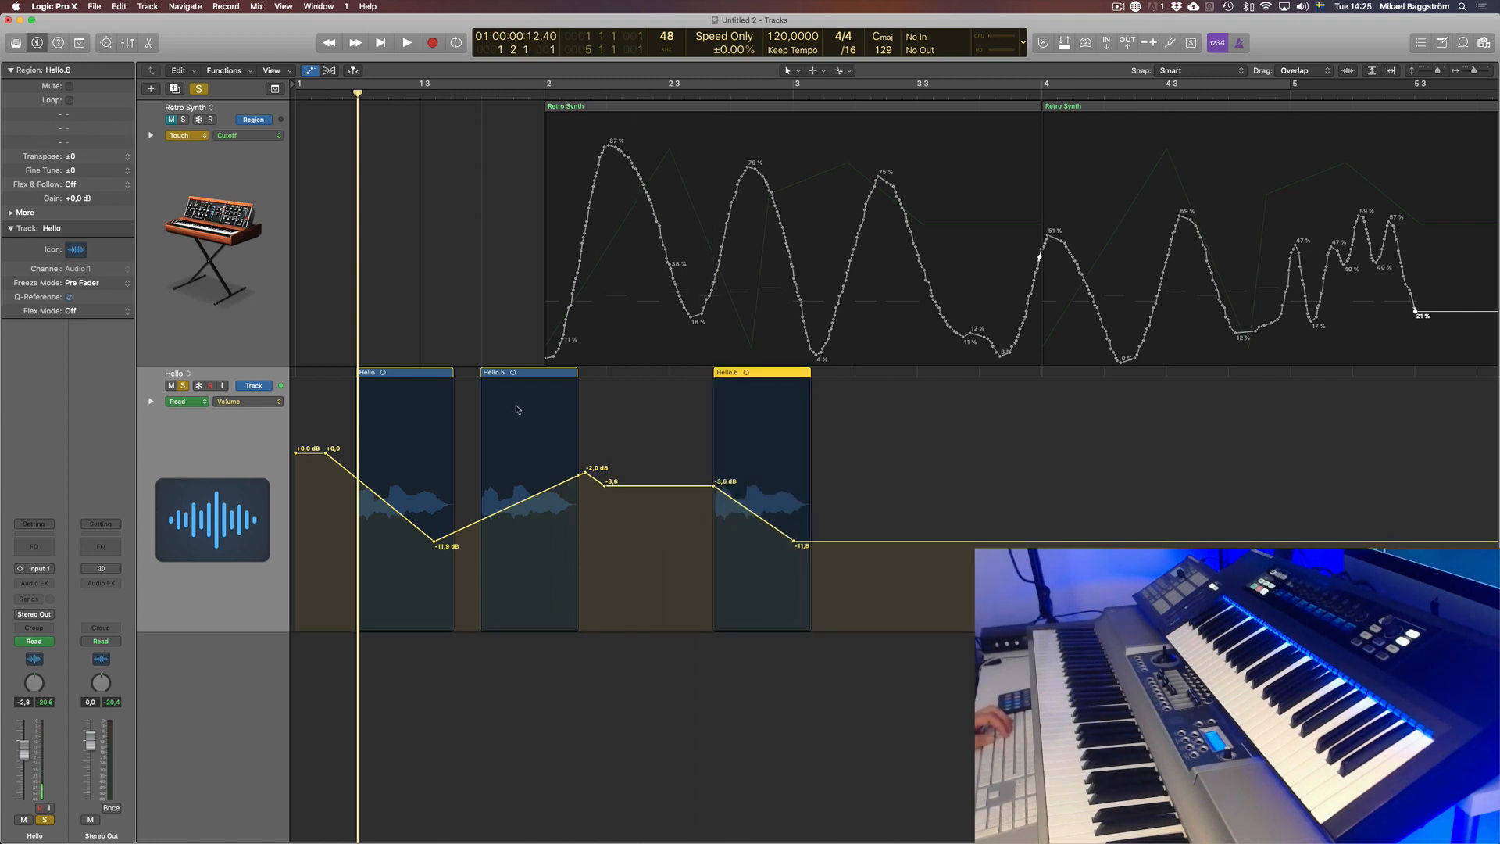
{"action": "key", "text": "super+z"}
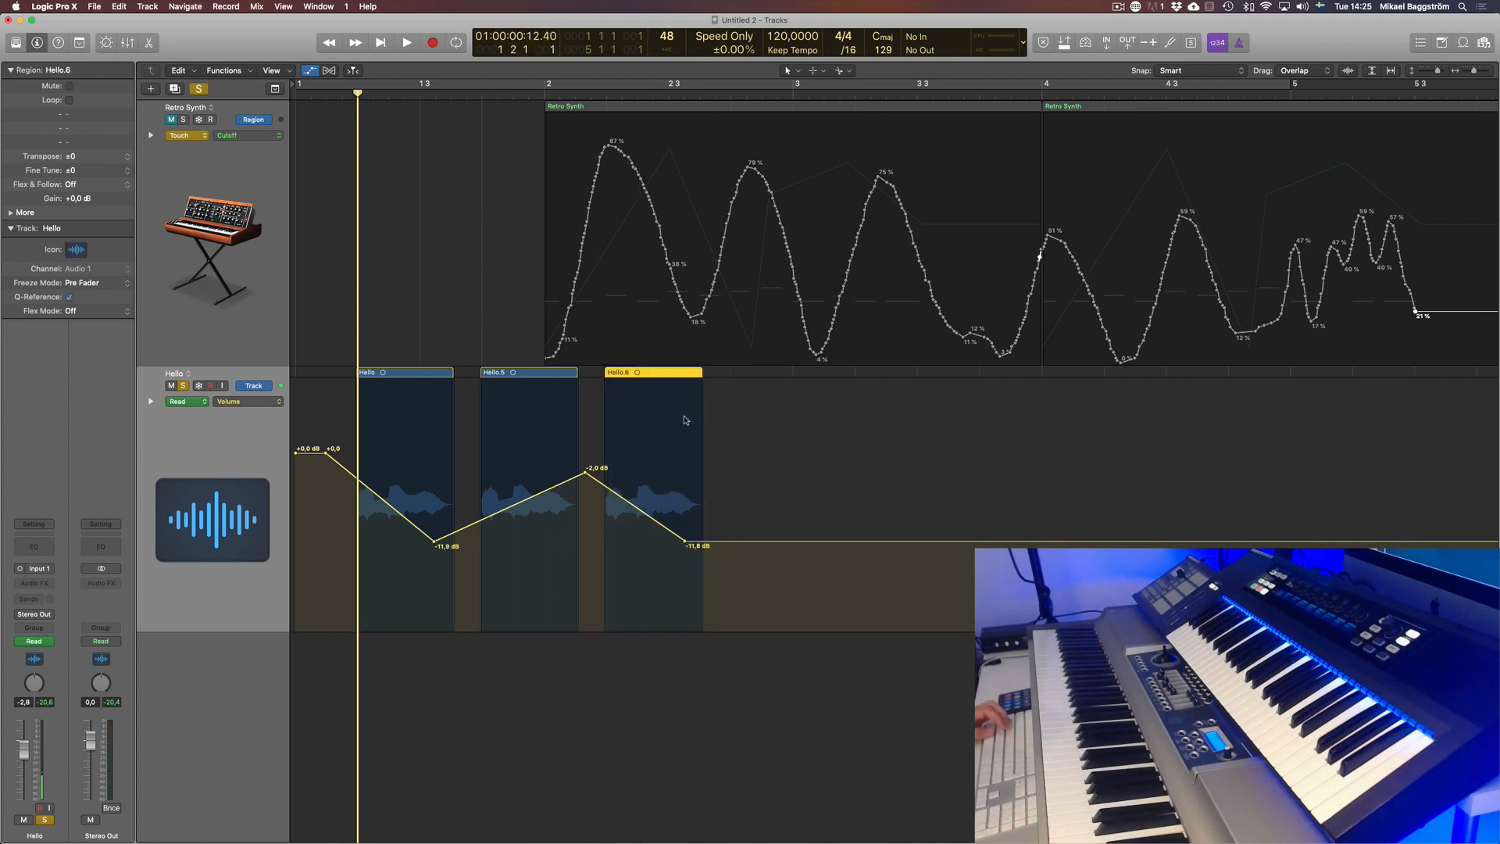
Step: Delete all volume automation points on the Hello track and reset its volume fader to 0.0 dB
{"action": "double_click", "coordinate": [325, 457], "text": "alt"}
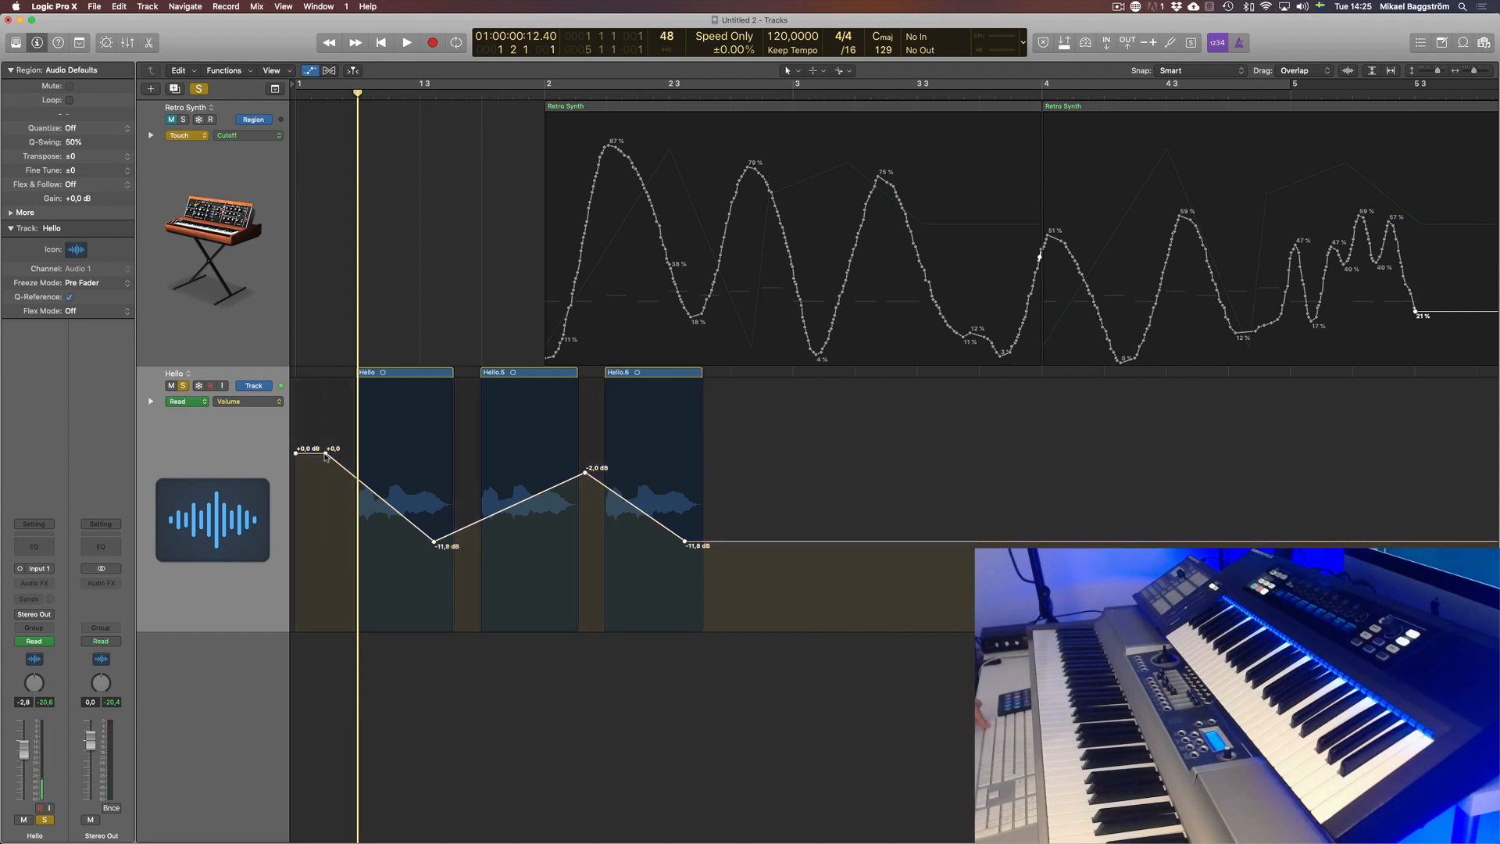
{"action": "key", "text": "Delete"}
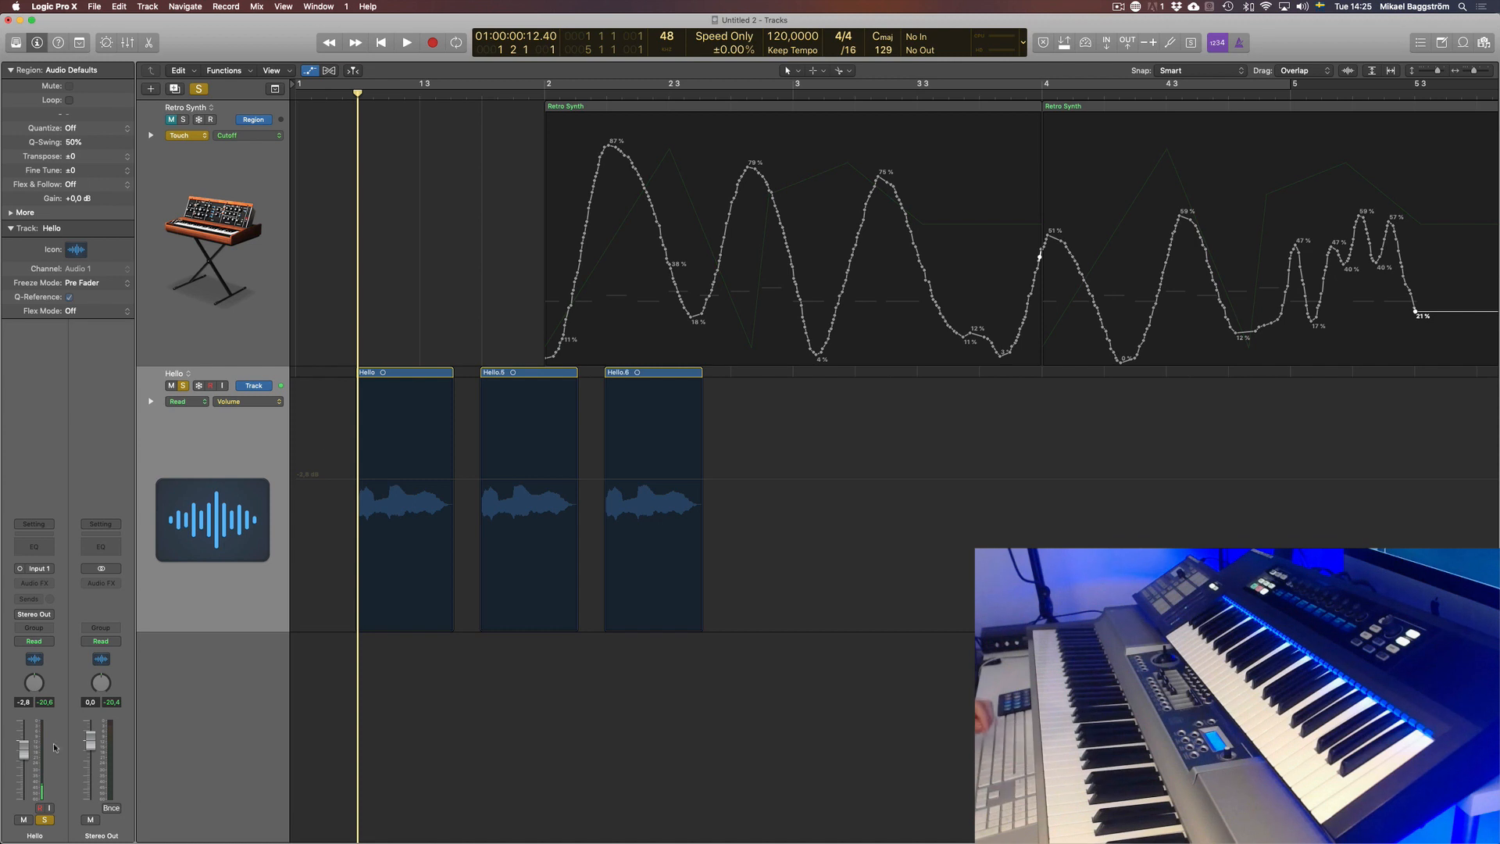
{"action": "left_click", "coordinate": [20, 755], "text": "alt"}
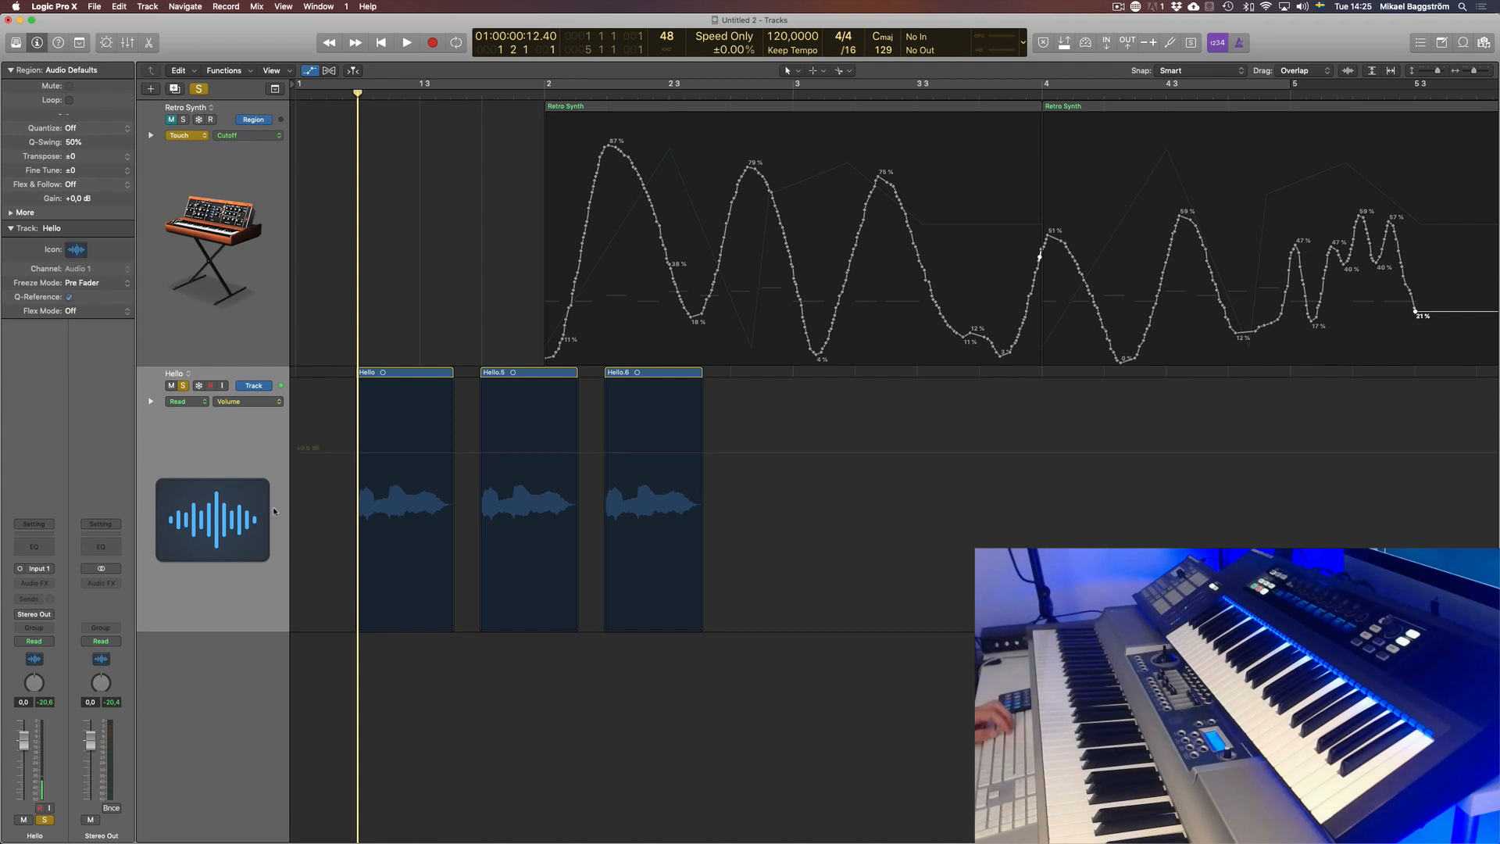
Step: Switch the Hello track to region-based automation and lower the first region's volume line to about -10.5 dB
{"action": "key", "text": "space"}
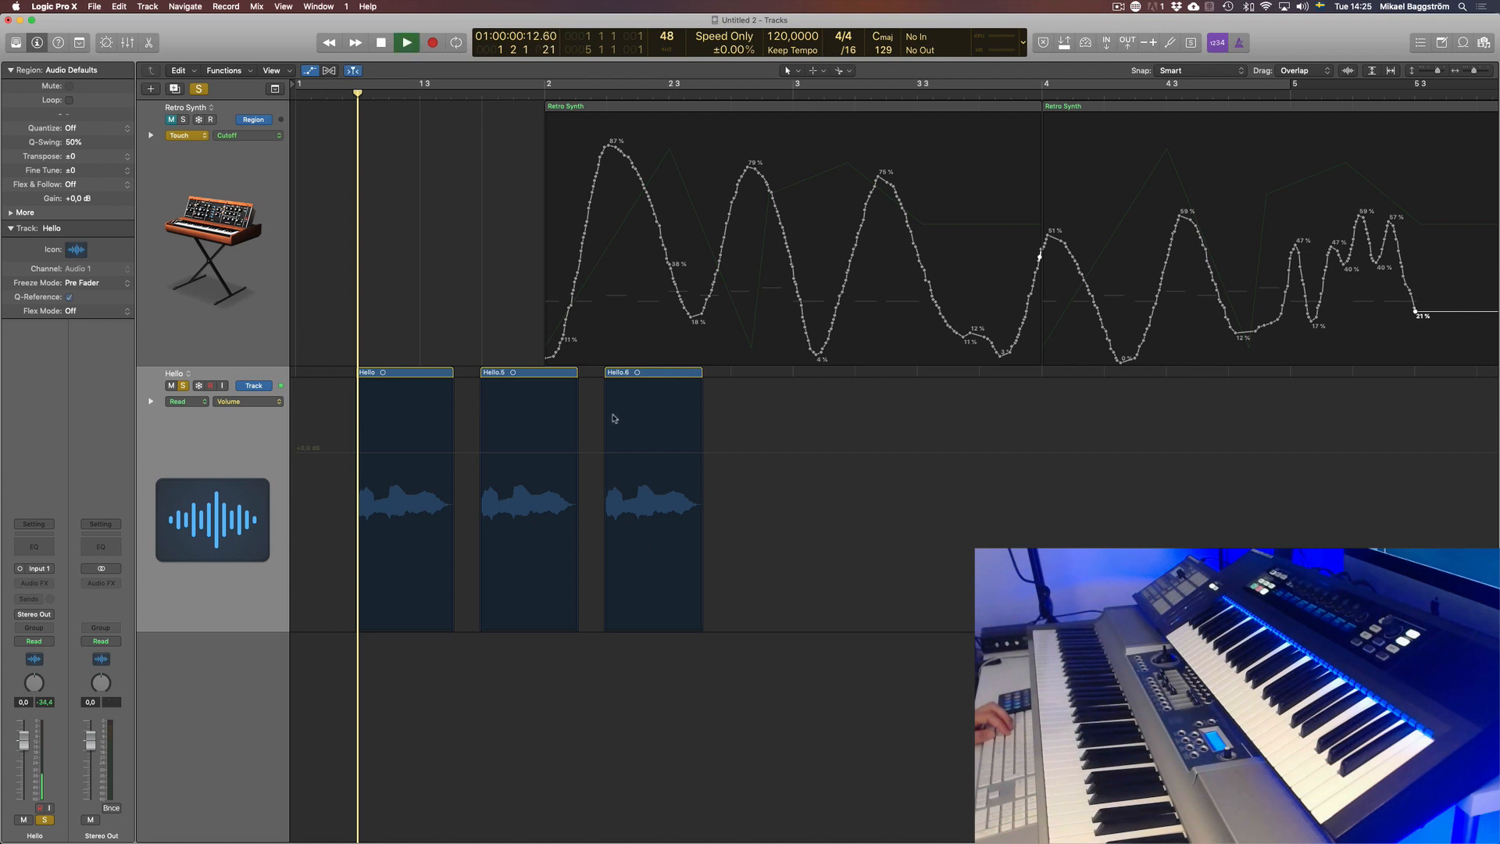
{"action": "left_click", "coordinate": [269, 385]}
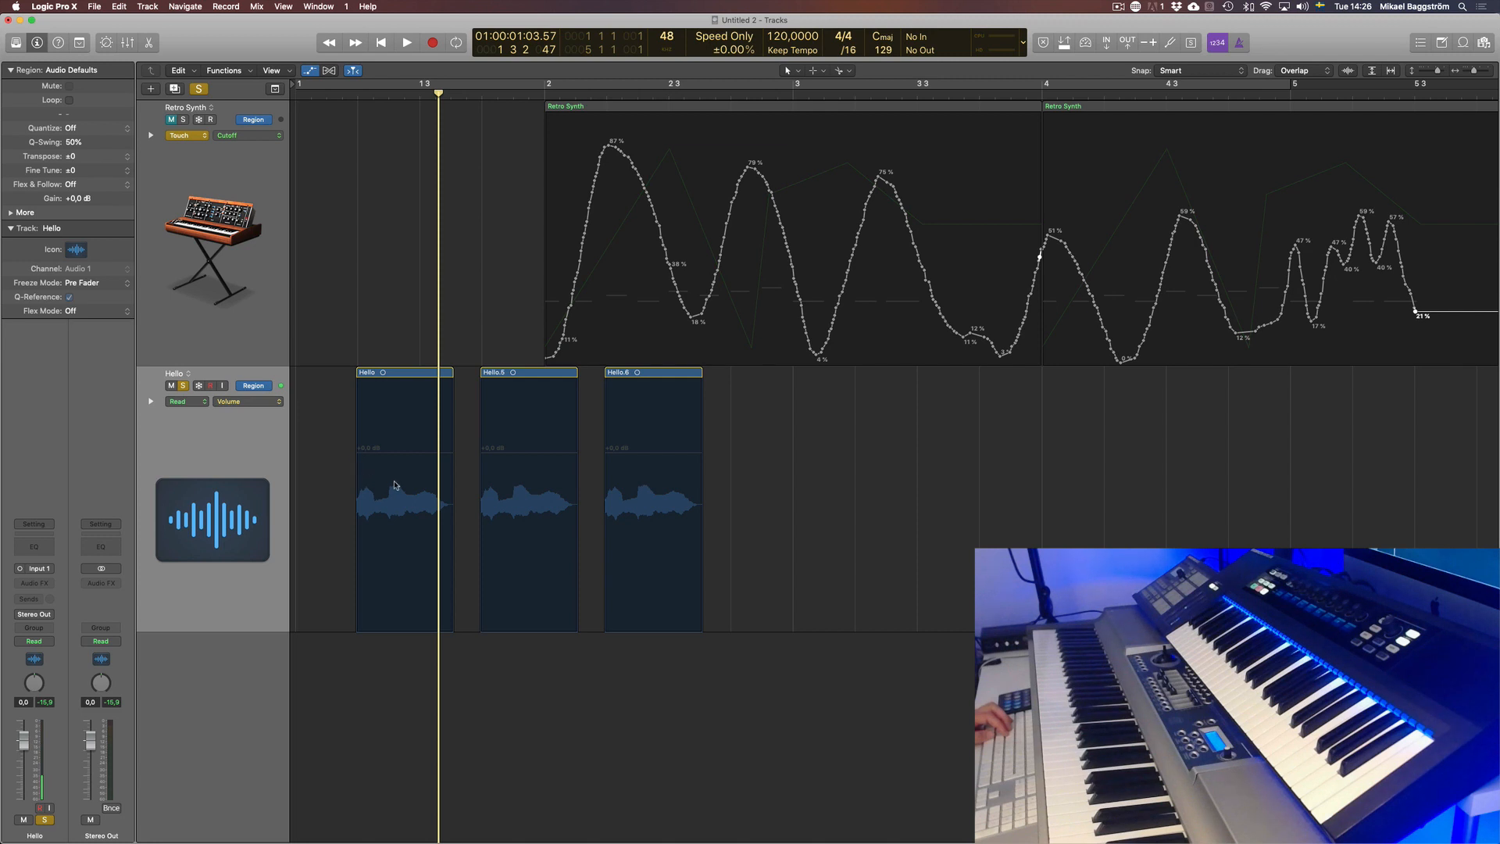
{"action": "left_click", "coordinate": [360, 489]}
{"action": "left_click_drag", "start_coordinate": [359, 457], "coordinate": [368, 526]}
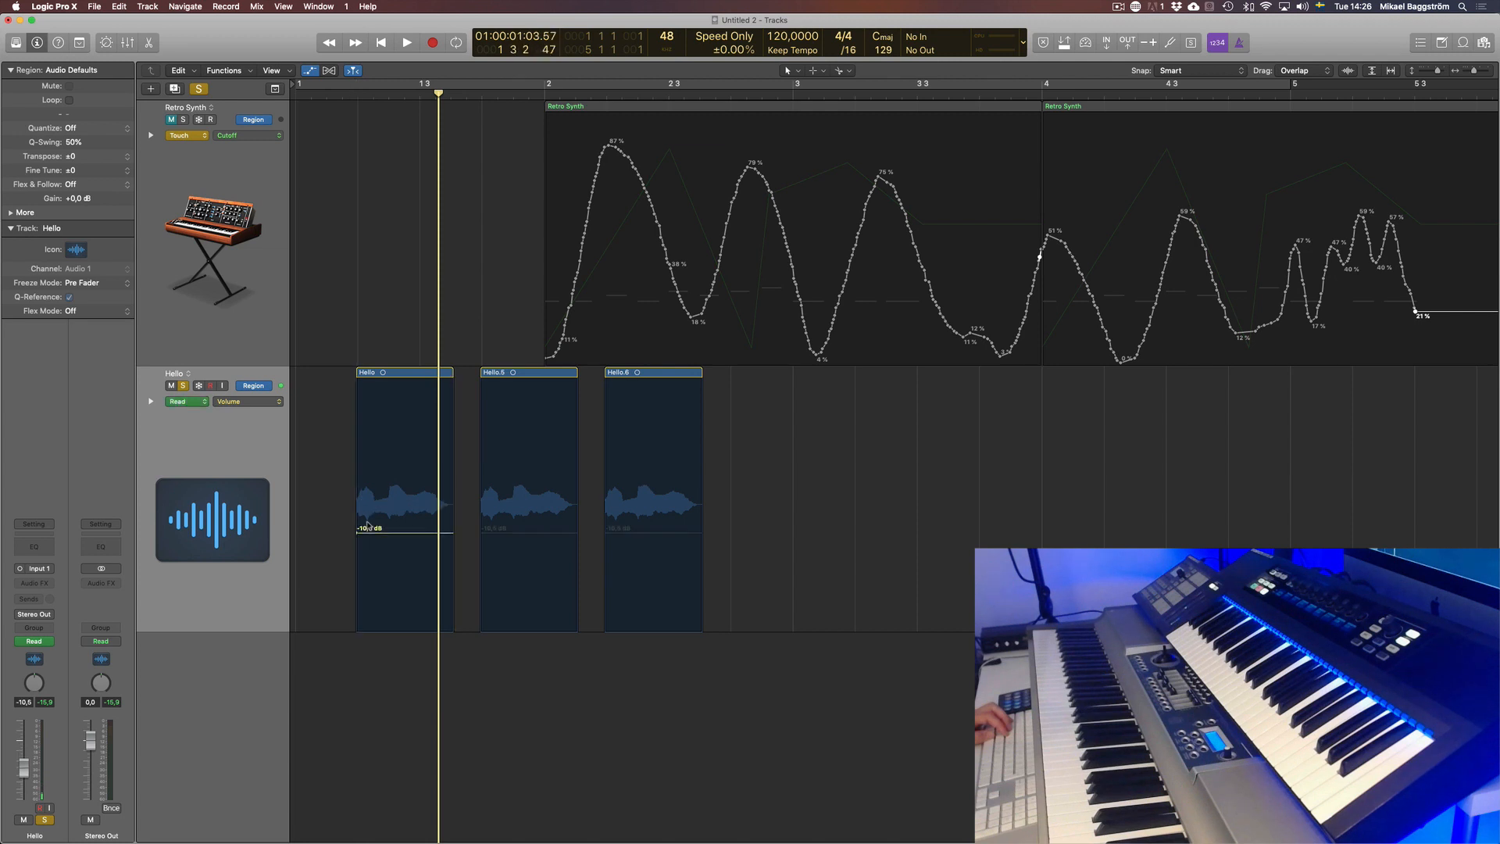
Step: Set the region volume automation to about -6.7 dB in the second Hello region and about -3.3 dB in the third
{"action": "left_click", "coordinate": [483, 494]}
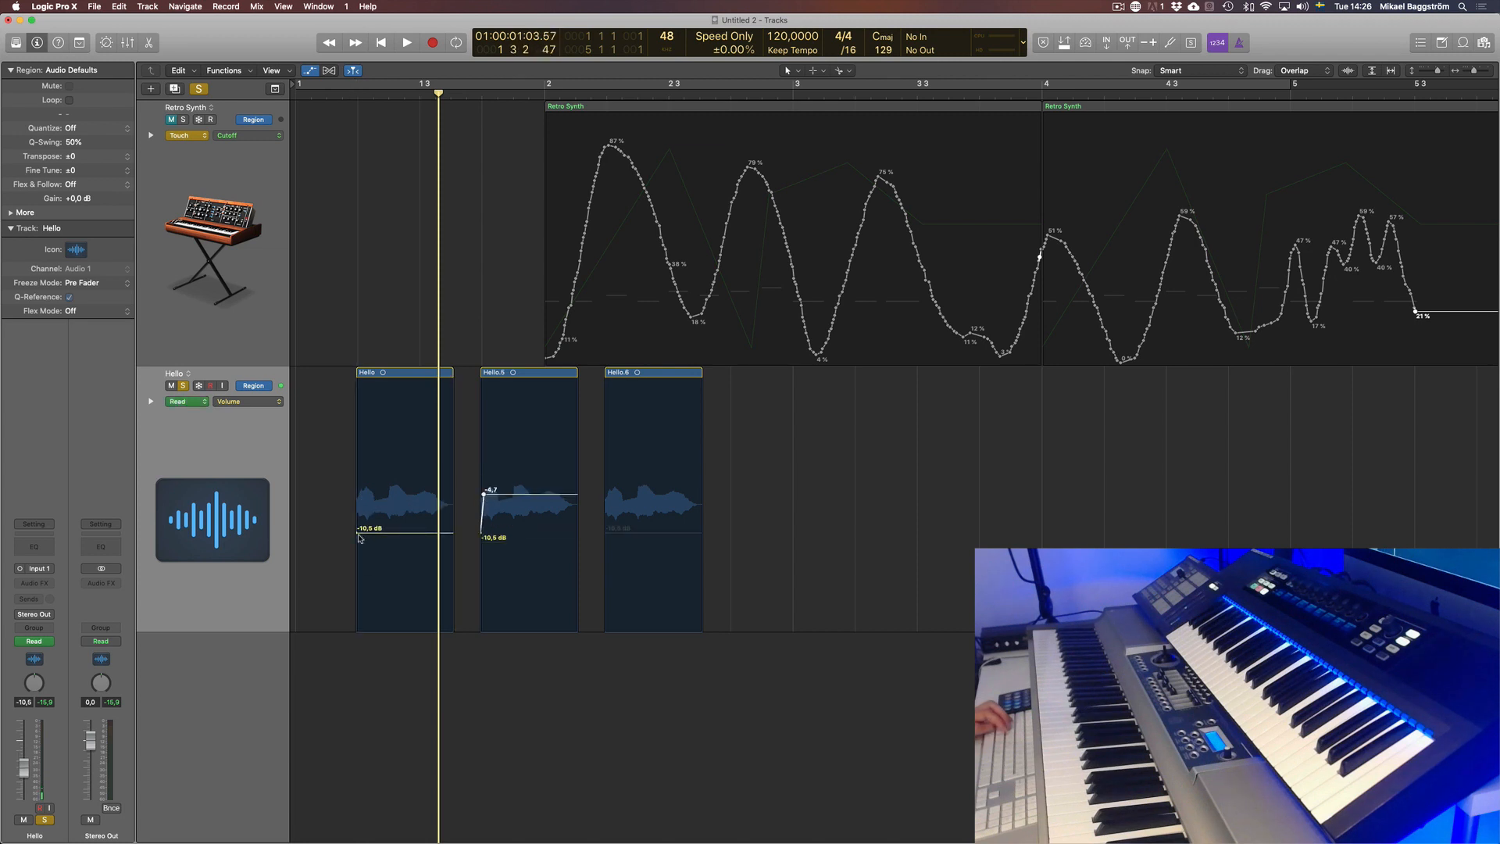
{"action": "mouse_move", "coordinate": [484, 494]}
{"action": "left_mouse_down"}
{"action": "mouse_move", "coordinate": [485, 532]}
{"action": "mouse_move", "coordinate": [484, 512]}
{"action": "left_mouse_up"}
{"action": "left_click", "coordinate": [609, 476]}
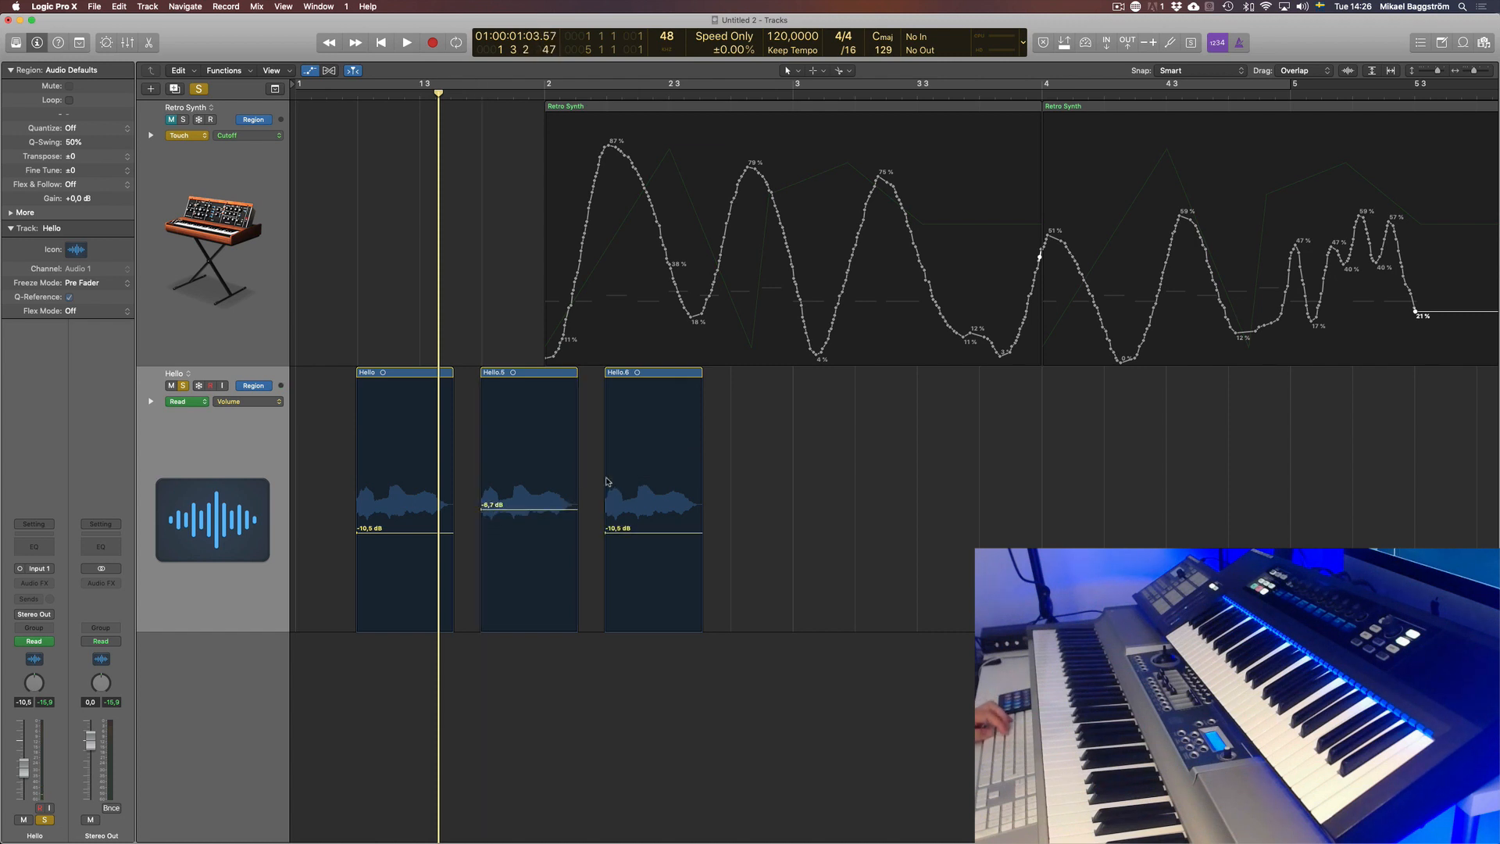
{"action": "left_click", "coordinate": [609, 510]}
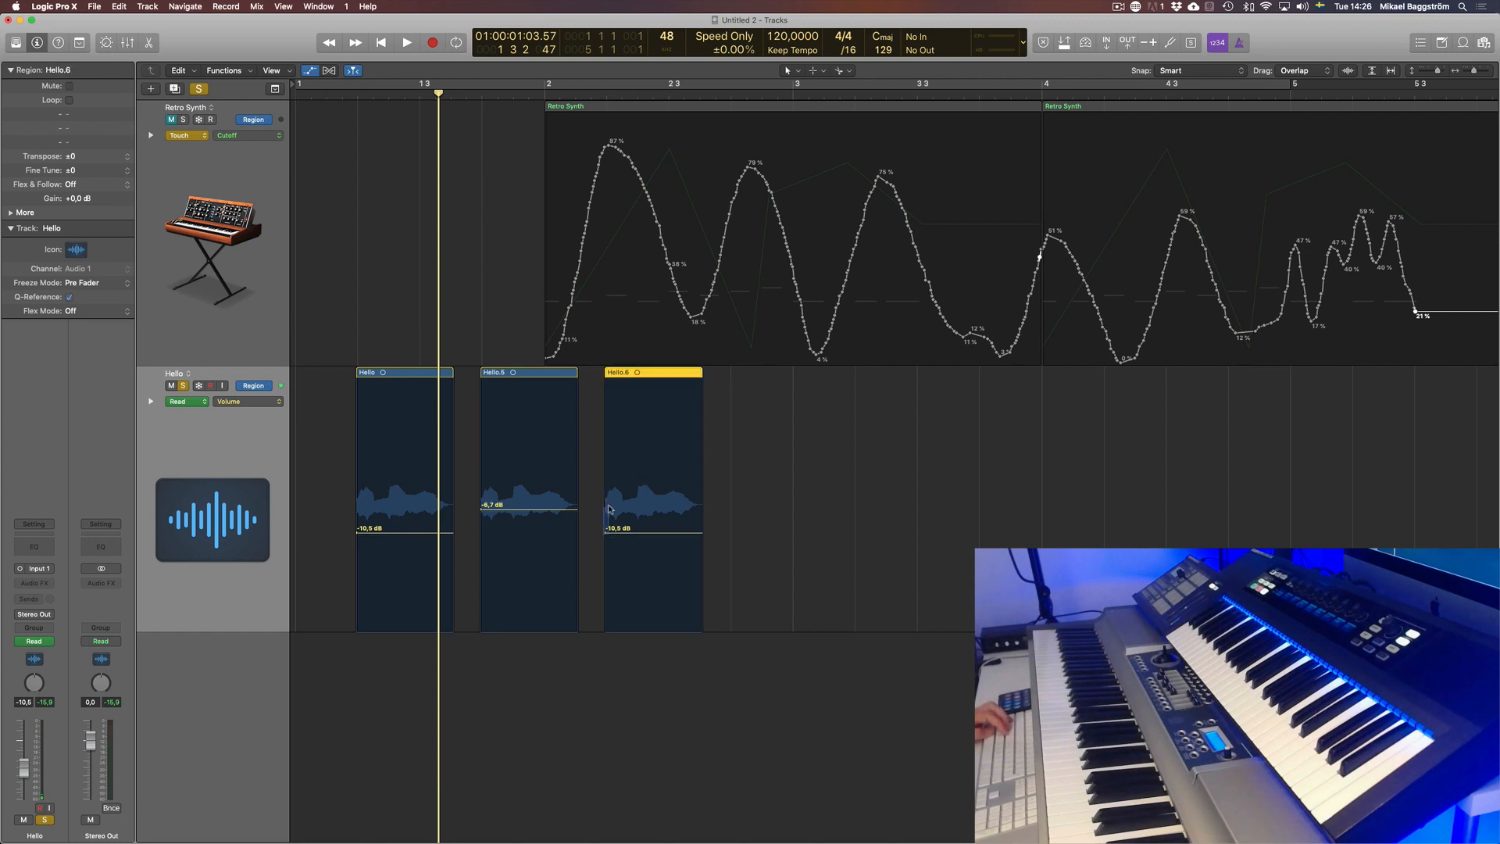
{"action": "left_click_drag", "start_coordinate": [608, 535], "coordinate": [608, 483]}
Step: Lower the first Hello region's volume line to about -15.4 dB and the second's to about -9.6 dB, and play all three regions
{"action": "left_click_drag", "start_coordinate": [358, 534], "coordinate": [358, 557]}
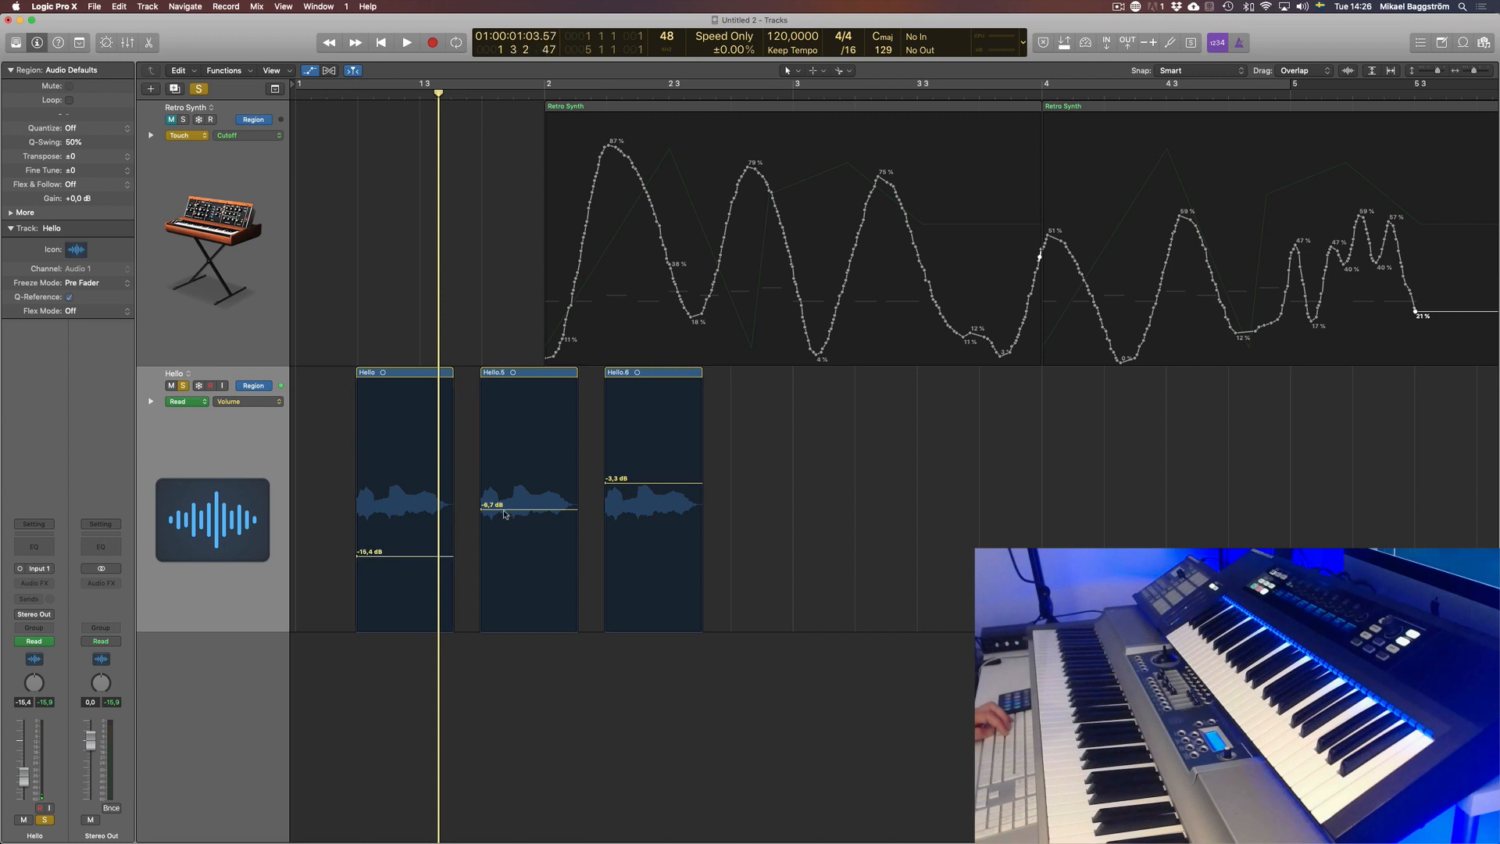
{"action": "left_click_drag", "start_coordinate": [482, 511], "coordinate": [478, 533]}
{"action": "left_click", "coordinate": [354, 98]}
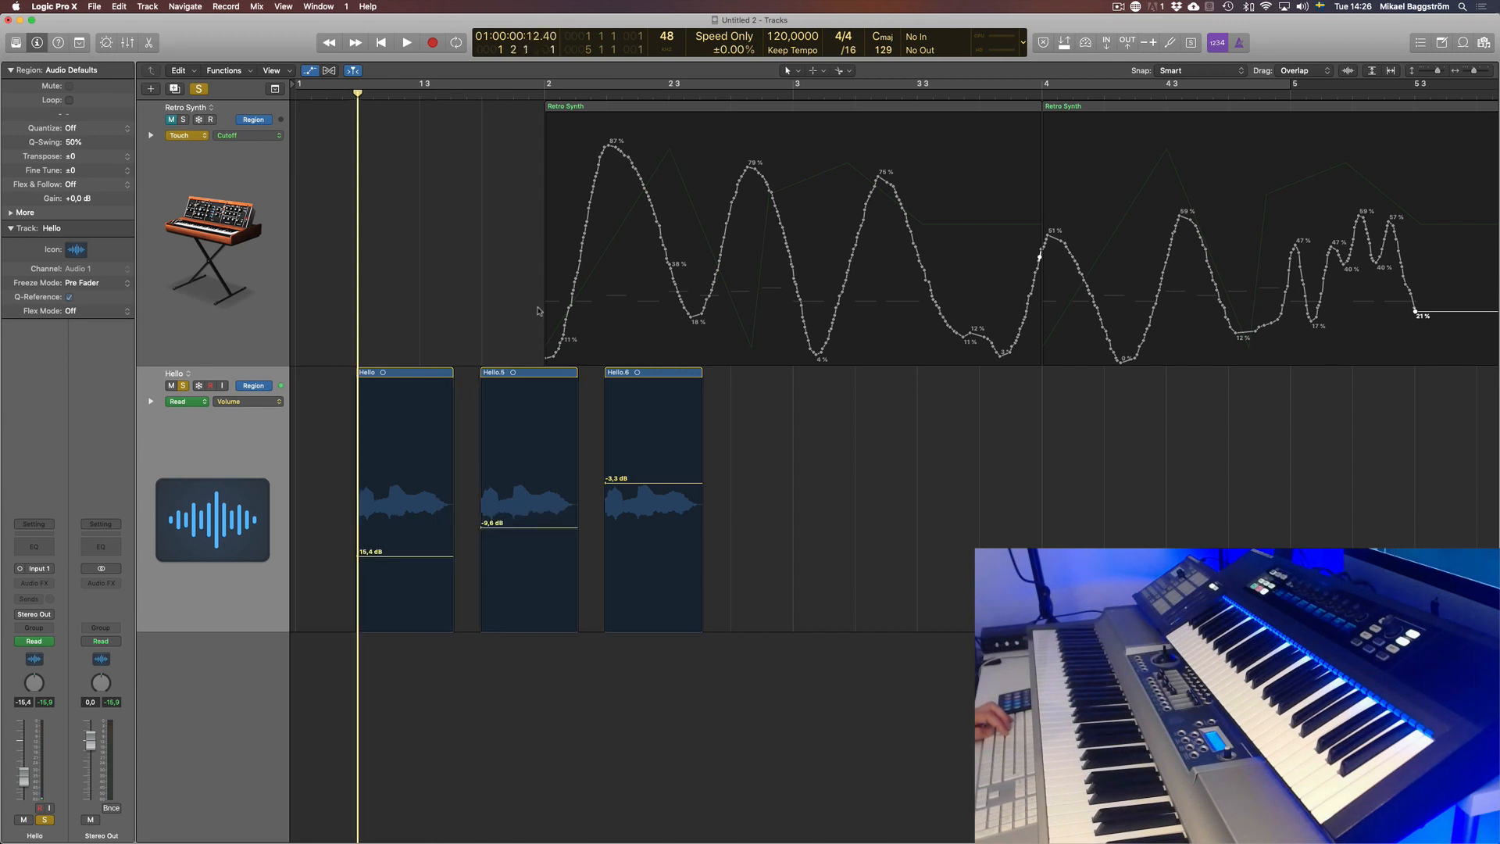
{"action": "key", "text": "space"}
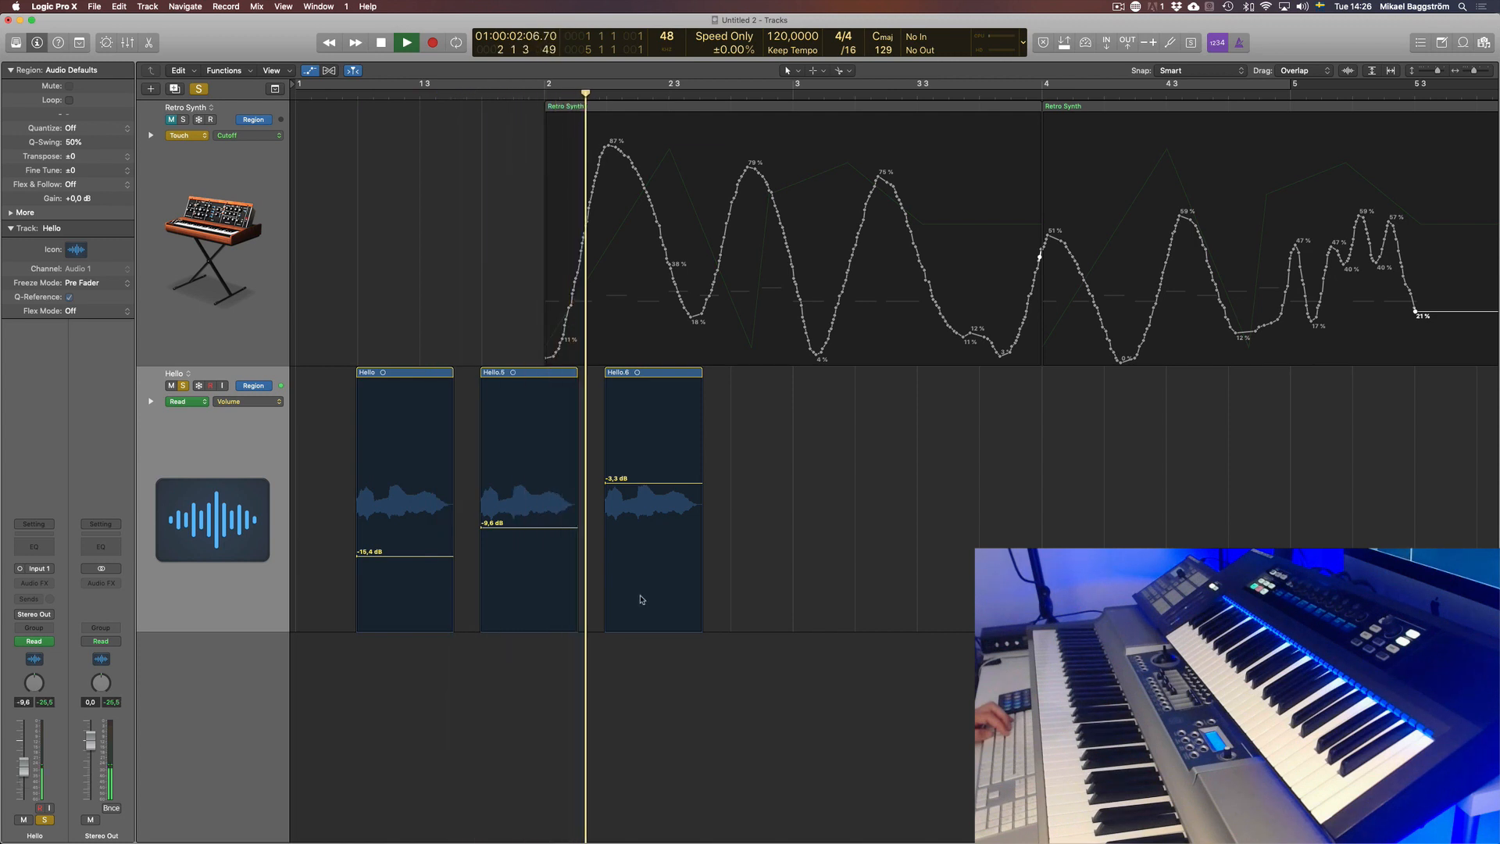
{"action": "key", "text": "space"}
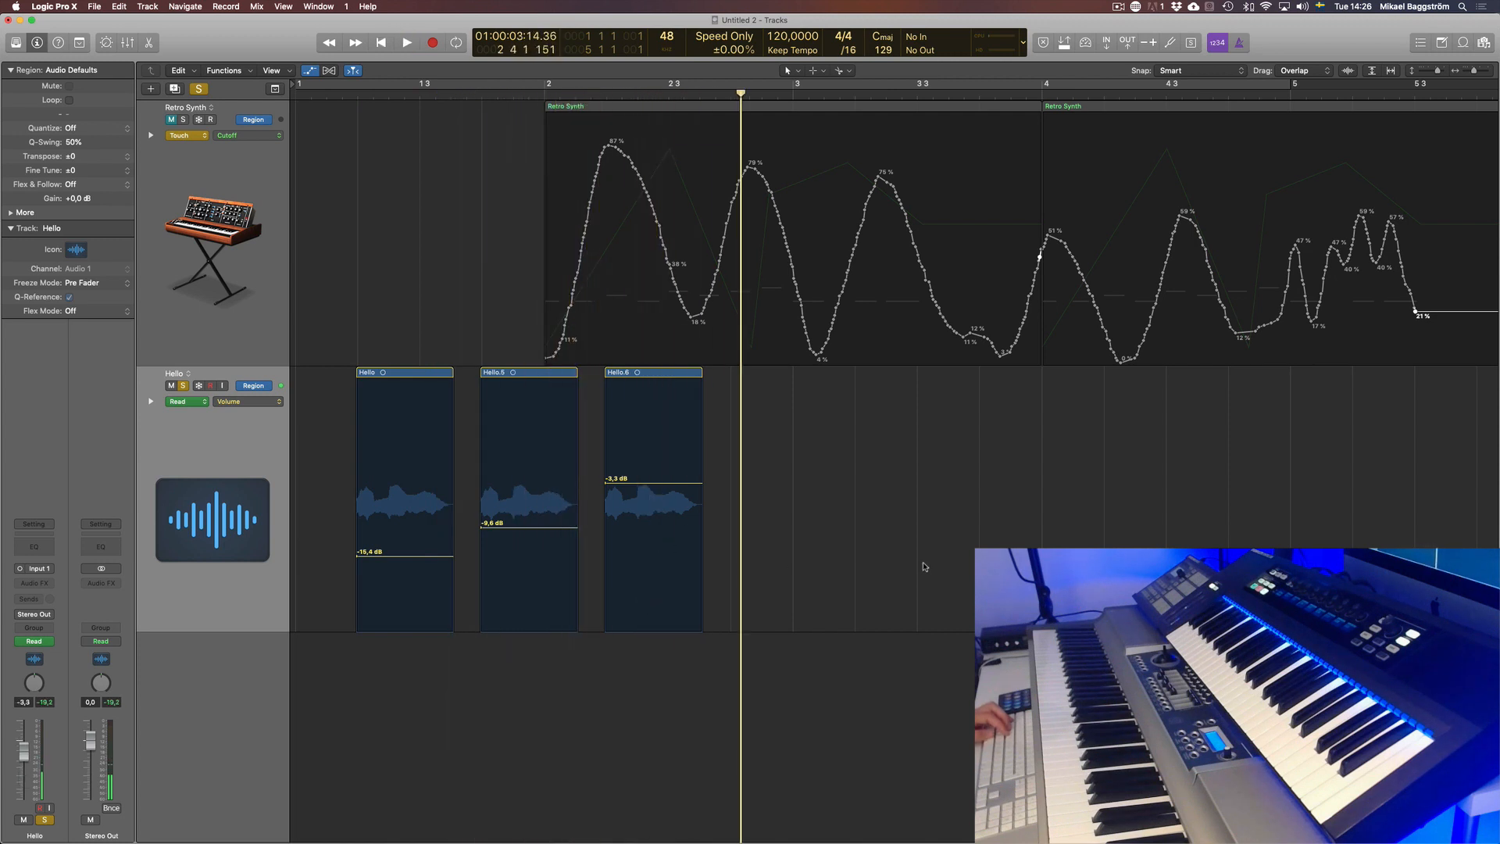
Step: Move the last Hello region to shortly before bar 4
{"action": "key", "text": "a"}
{"action": "left_click_drag", "start_coordinate": [673, 443], "coordinate": [1028, 461]}
{"action": "key", "text": "a"}
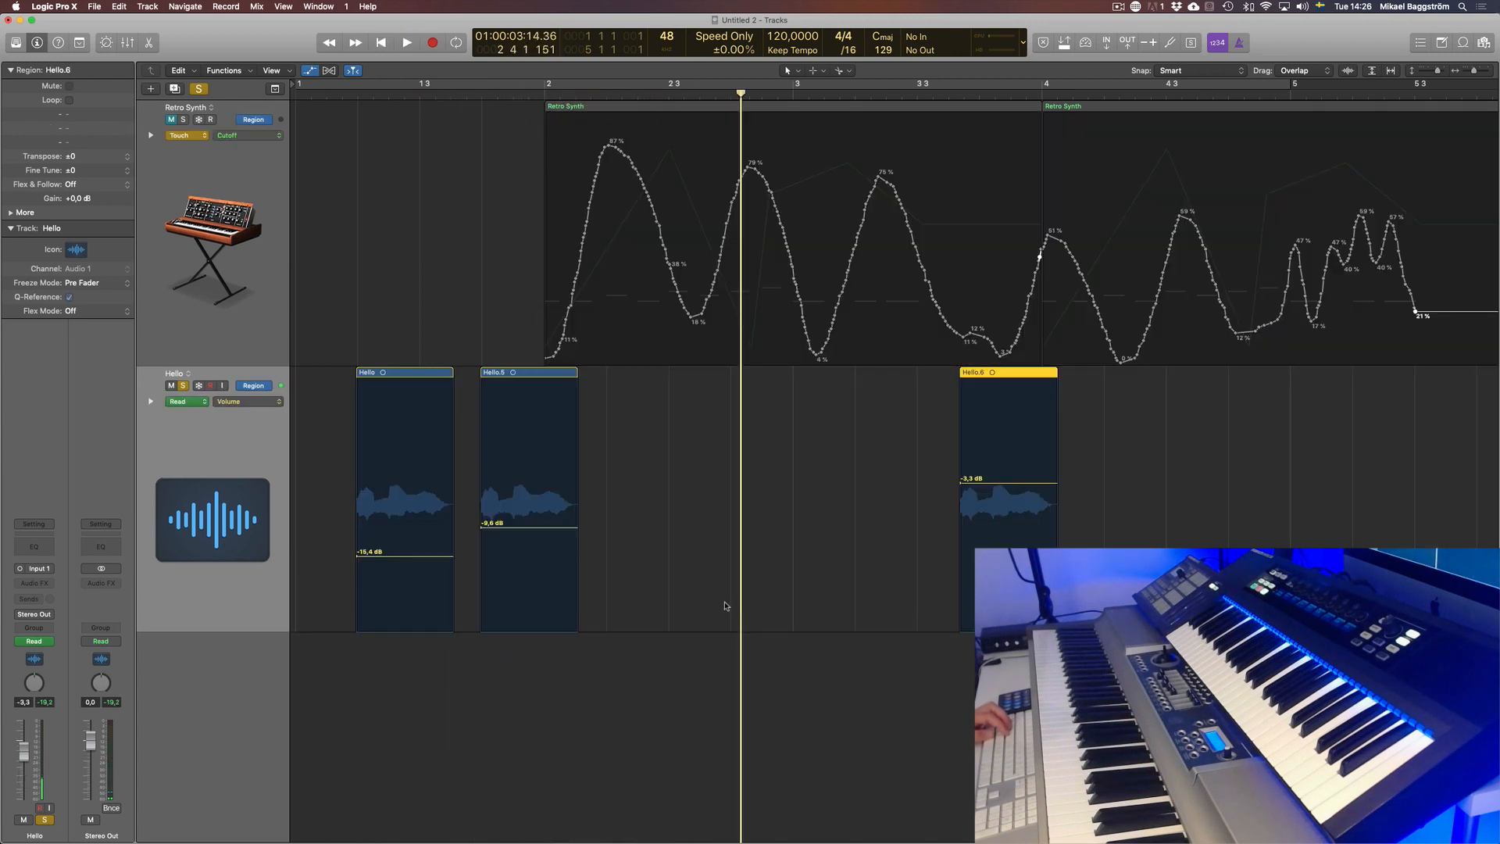
Step: Hide the track automation, move the last Hello region back to just after bar 2 beat 3, and show the automation again
{"action": "key", "text": "a"}
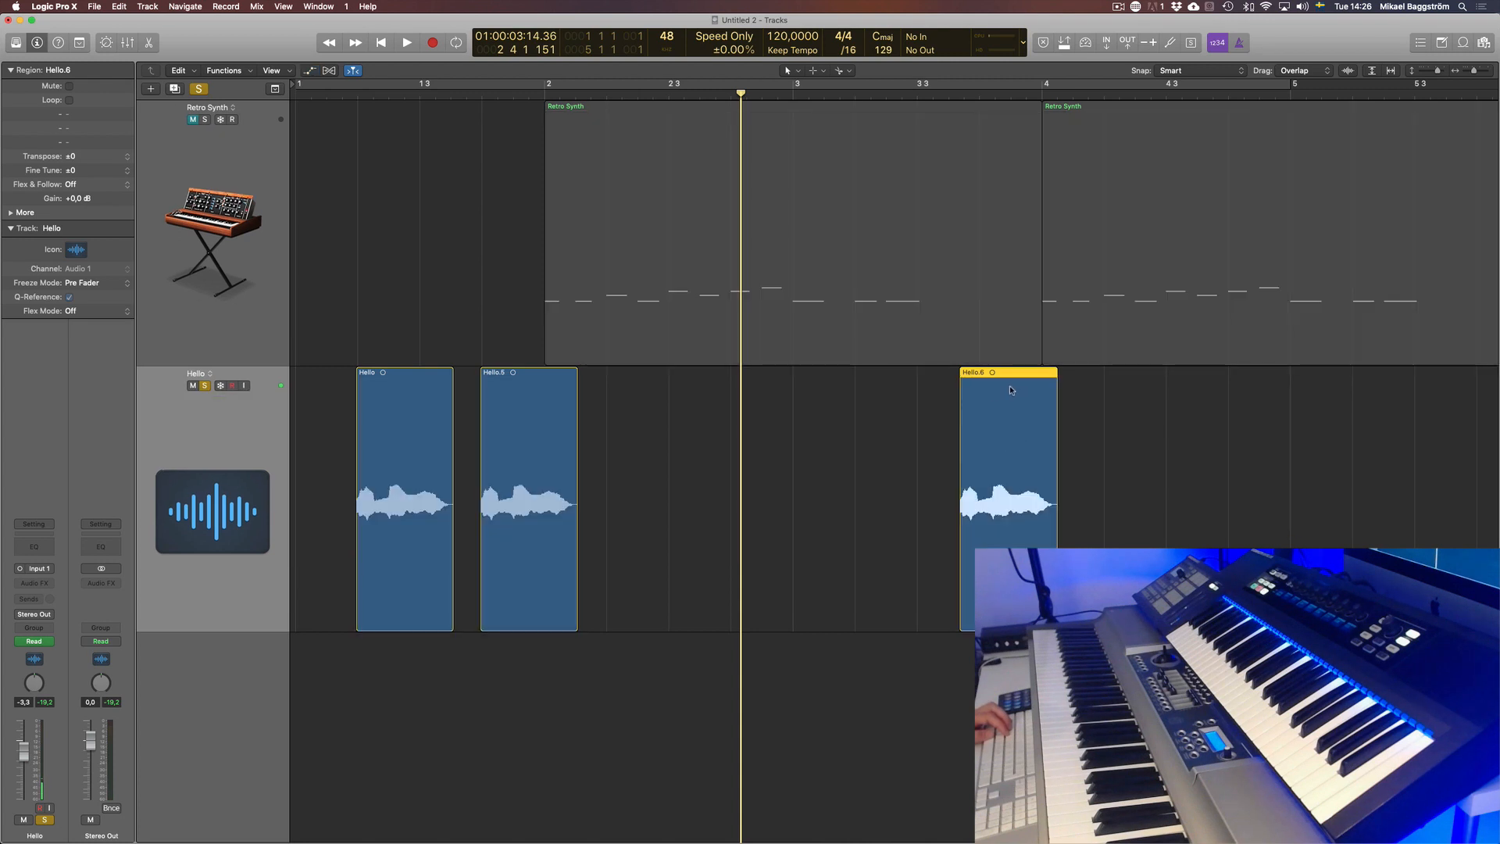
{"action": "left_click_drag", "start_coordinate": [1010, 389], "coordinate": [713, 541]}
{"action": "key", "text": "a"}
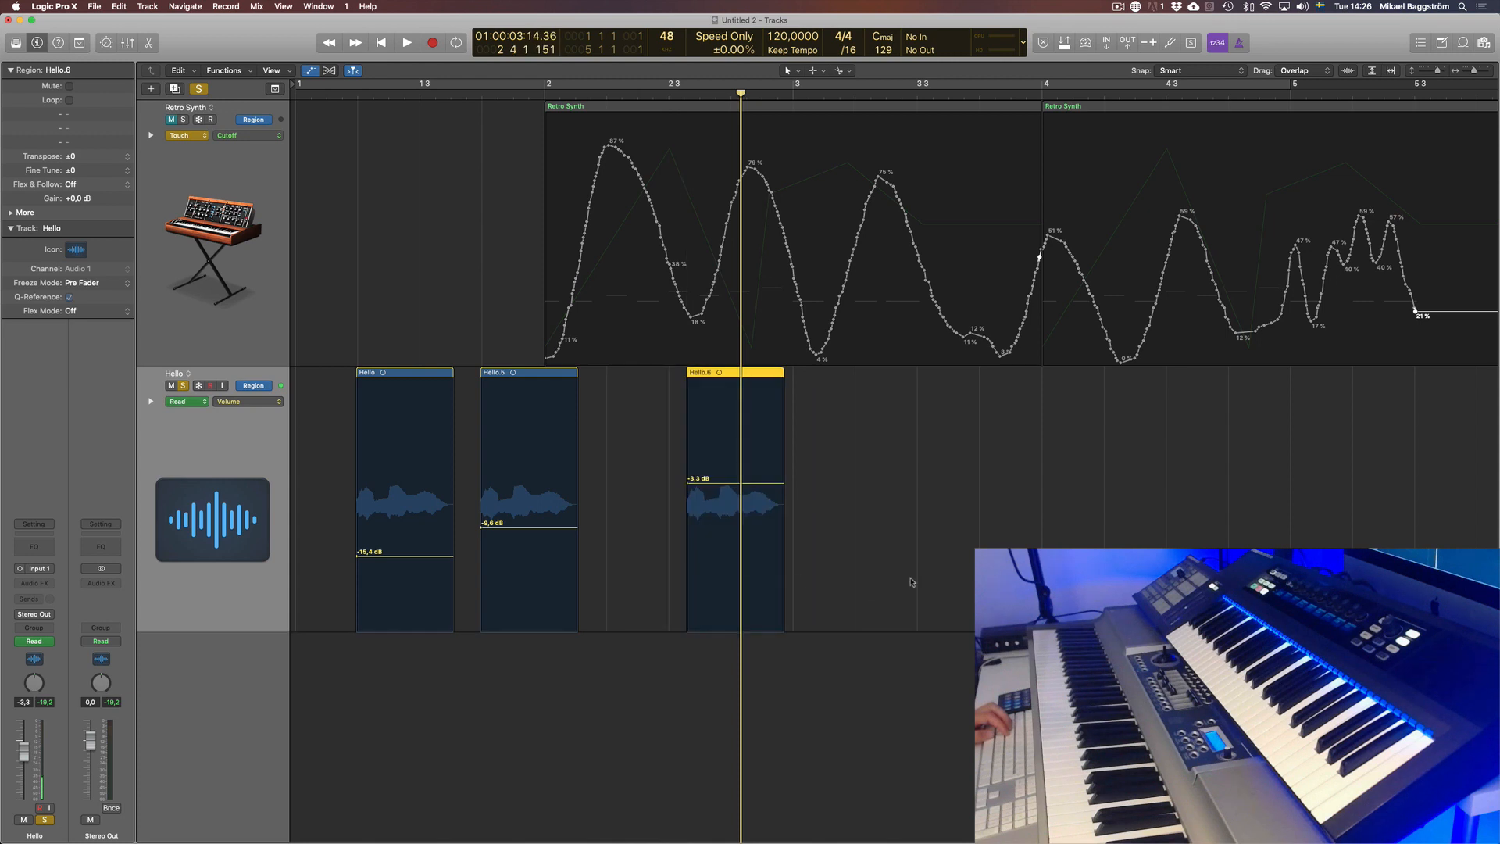
Step: Toggle the track automation until it is hidden, and select the second and then the last Hello region
{"action": "key", "text": "a"}
{"action": "key", "text": "a"}
{"action": "key", "text": "a"}
{"action": "left_click", "coordinate": [531, 500]}
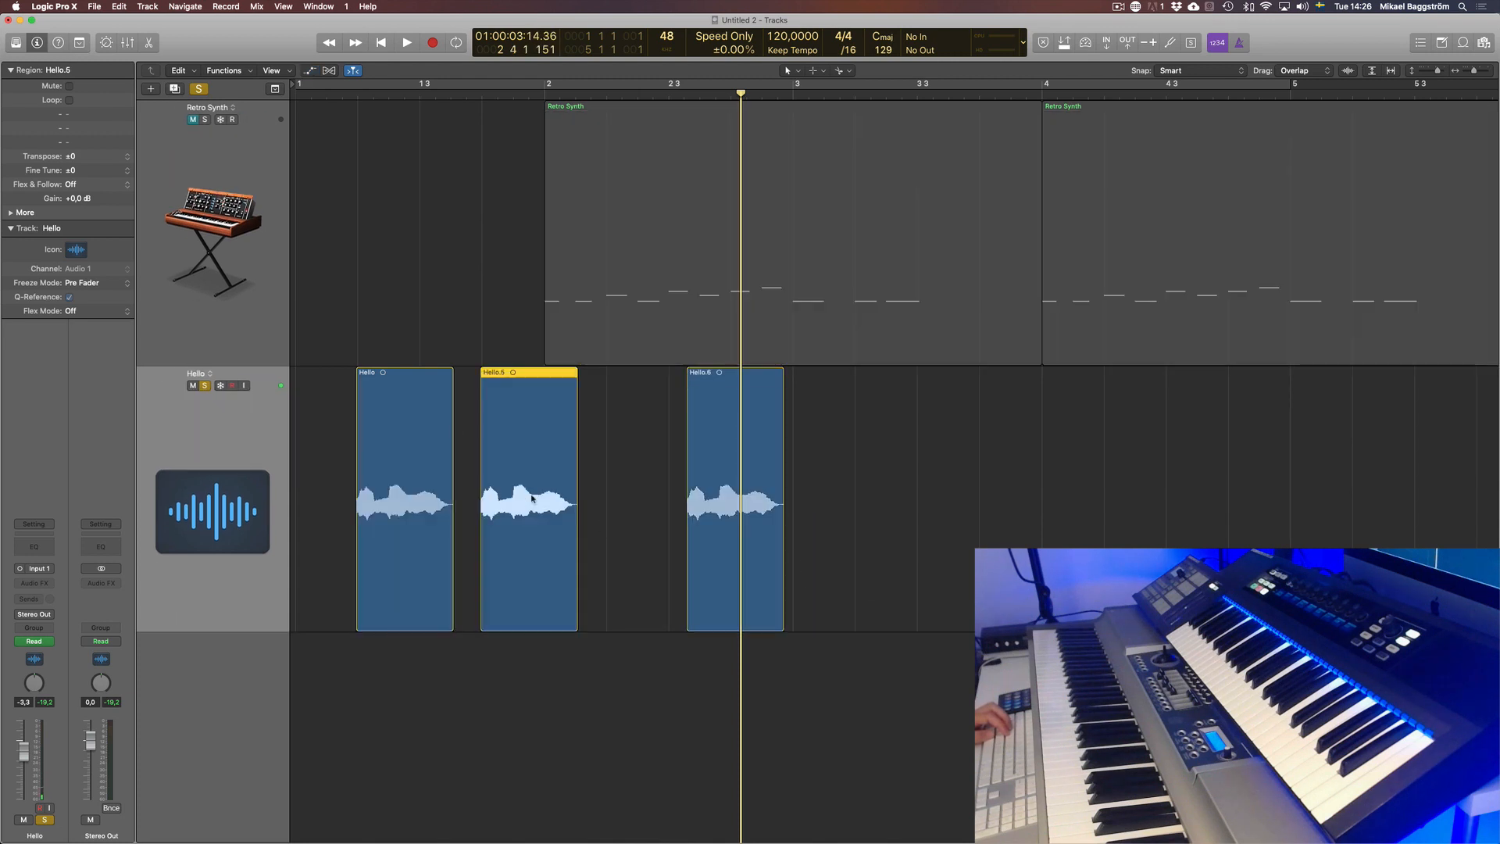
{"action": "left_click", "coordinate": [740, 497]}
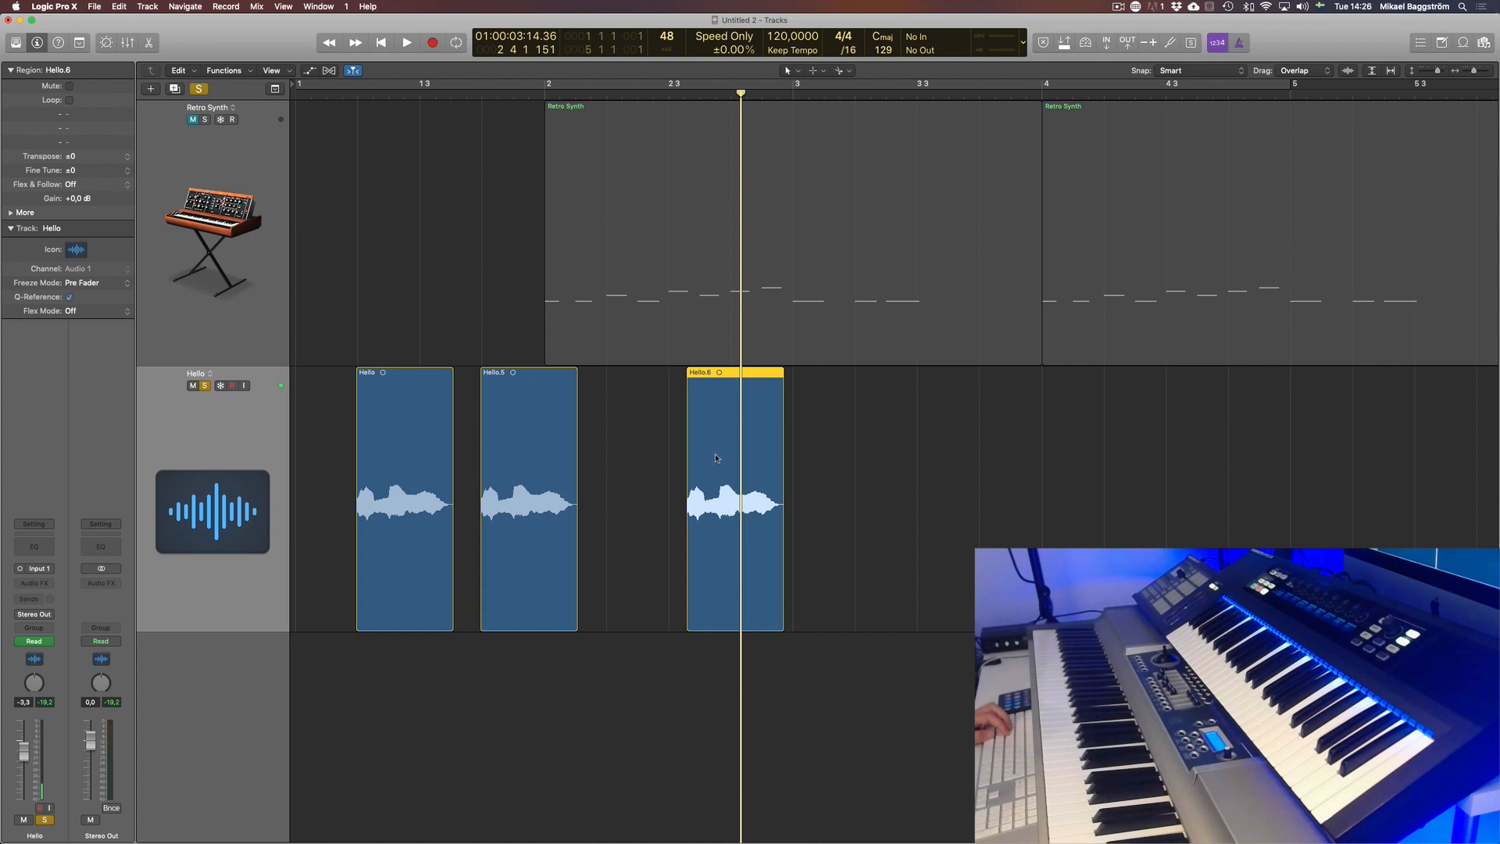